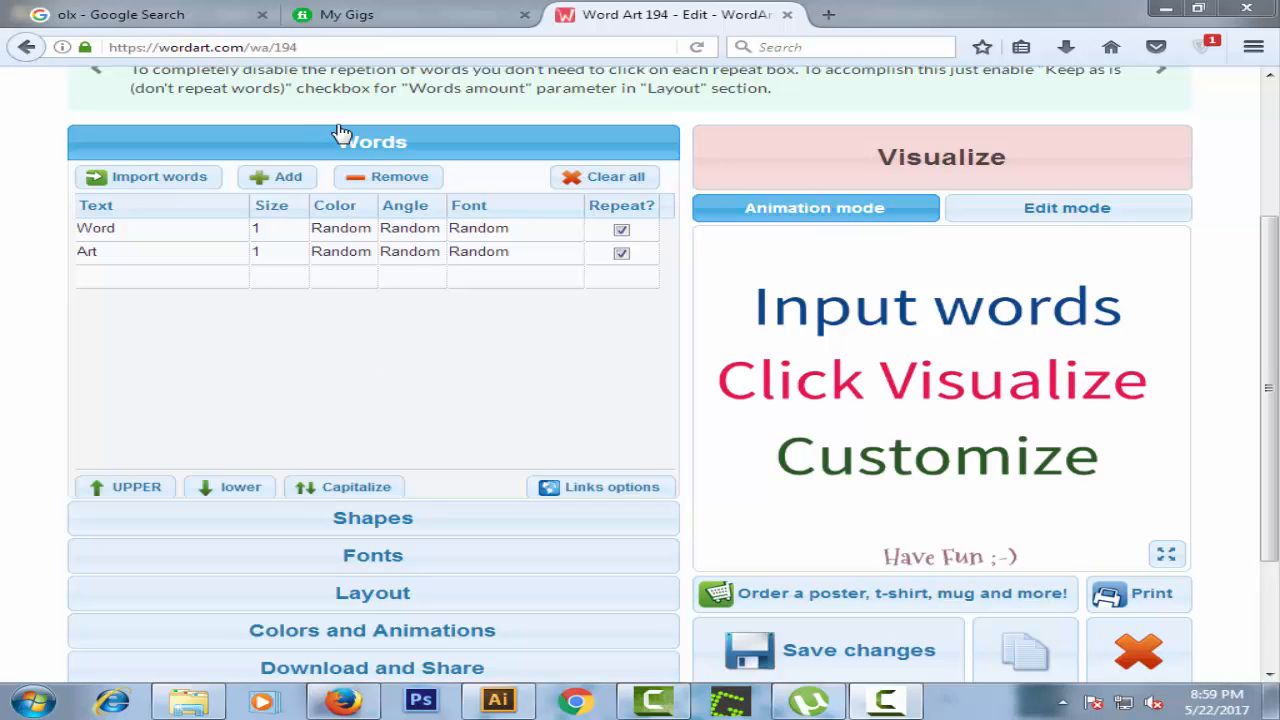
Apply the solid red heart shape to the word art and visualize it.
click(403, 521)
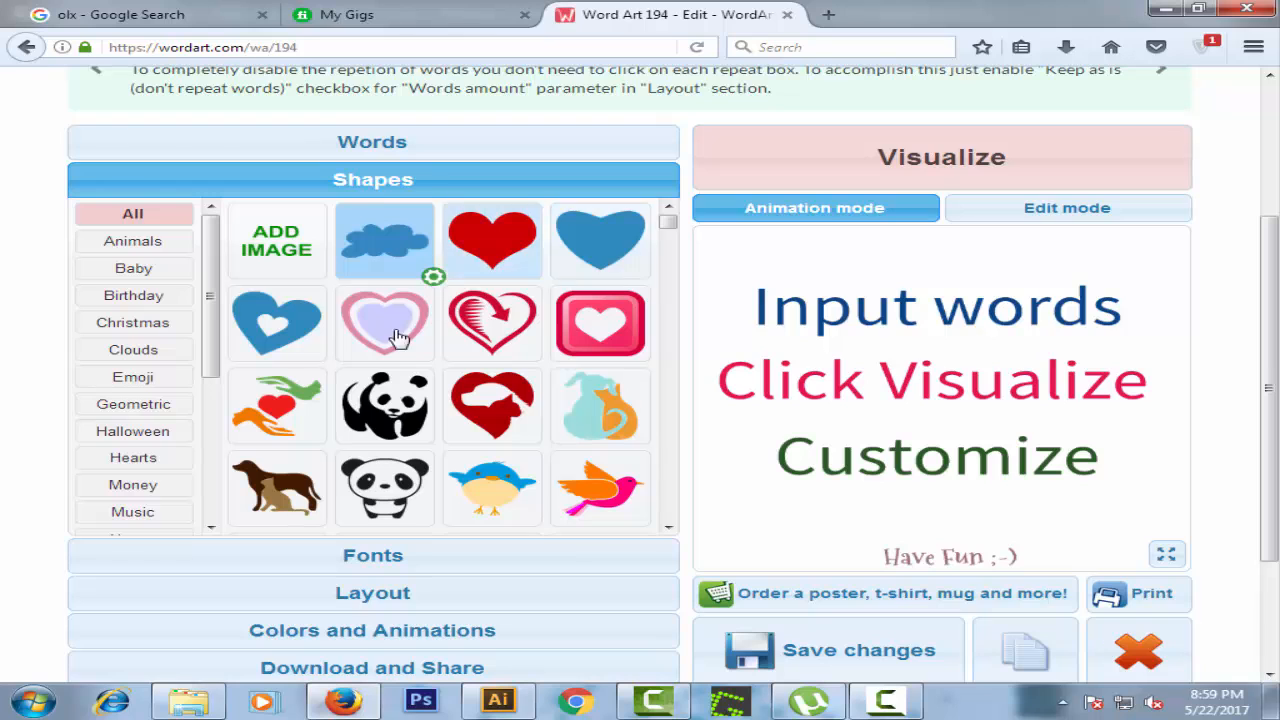
click(500, 235)
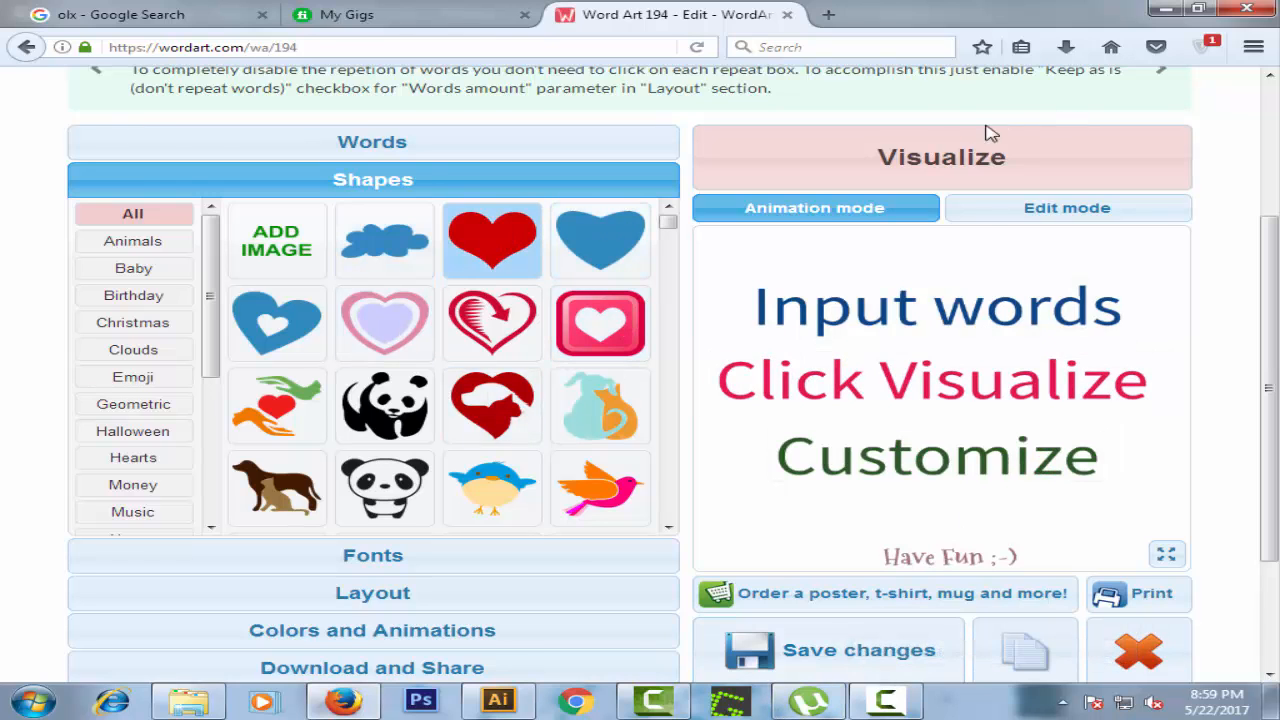
click(940, 155)
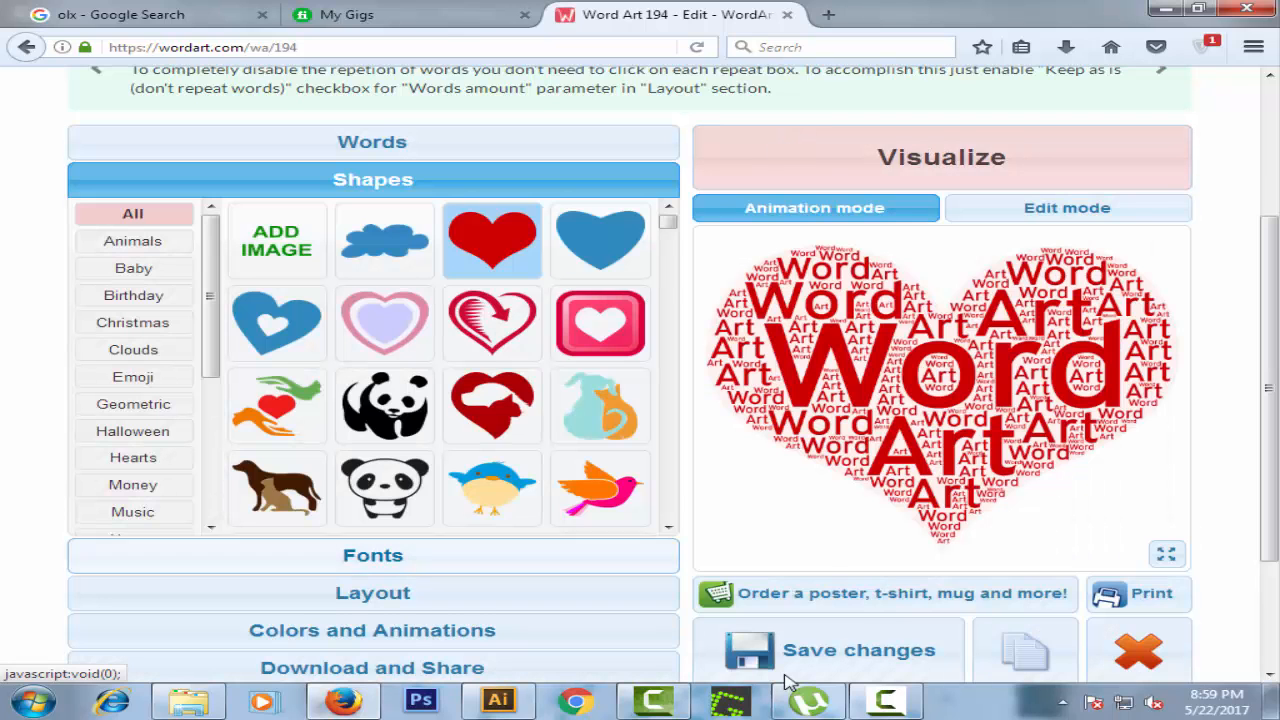
Save the heart word art image to the Desktop as the PNG file n, replacing the existing file.
right_click(795, 512)
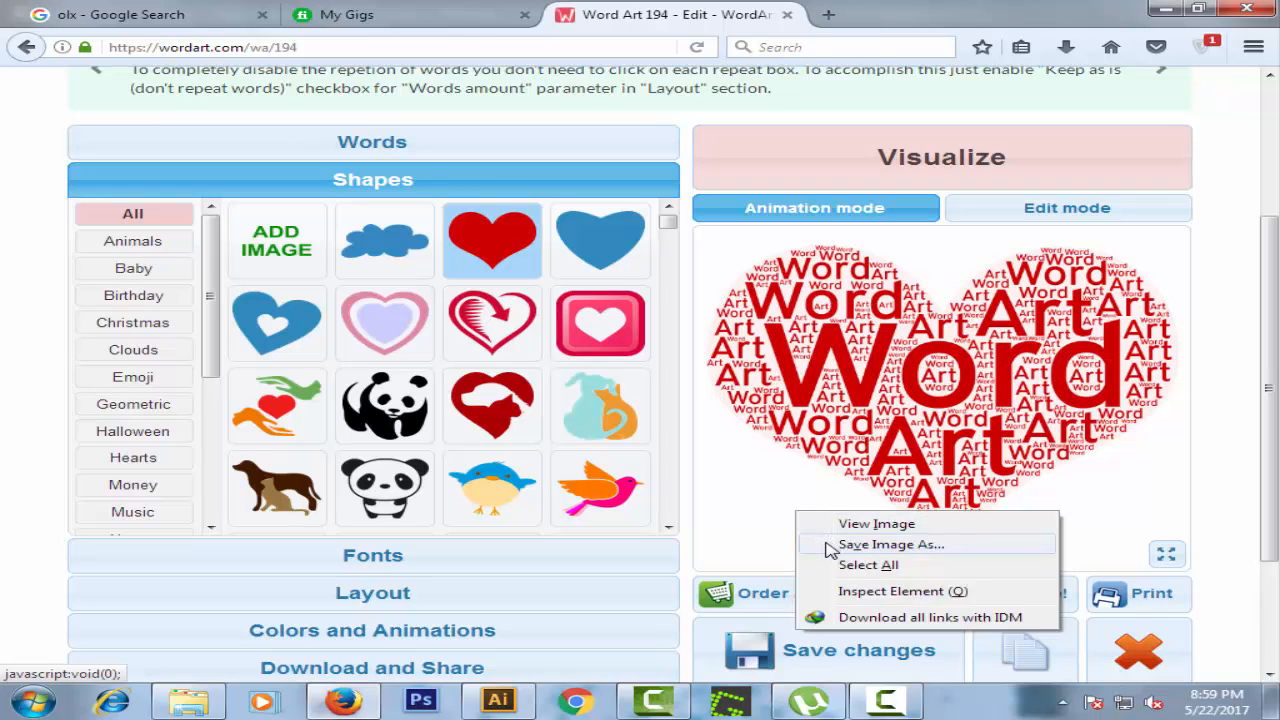
click(828, 546)
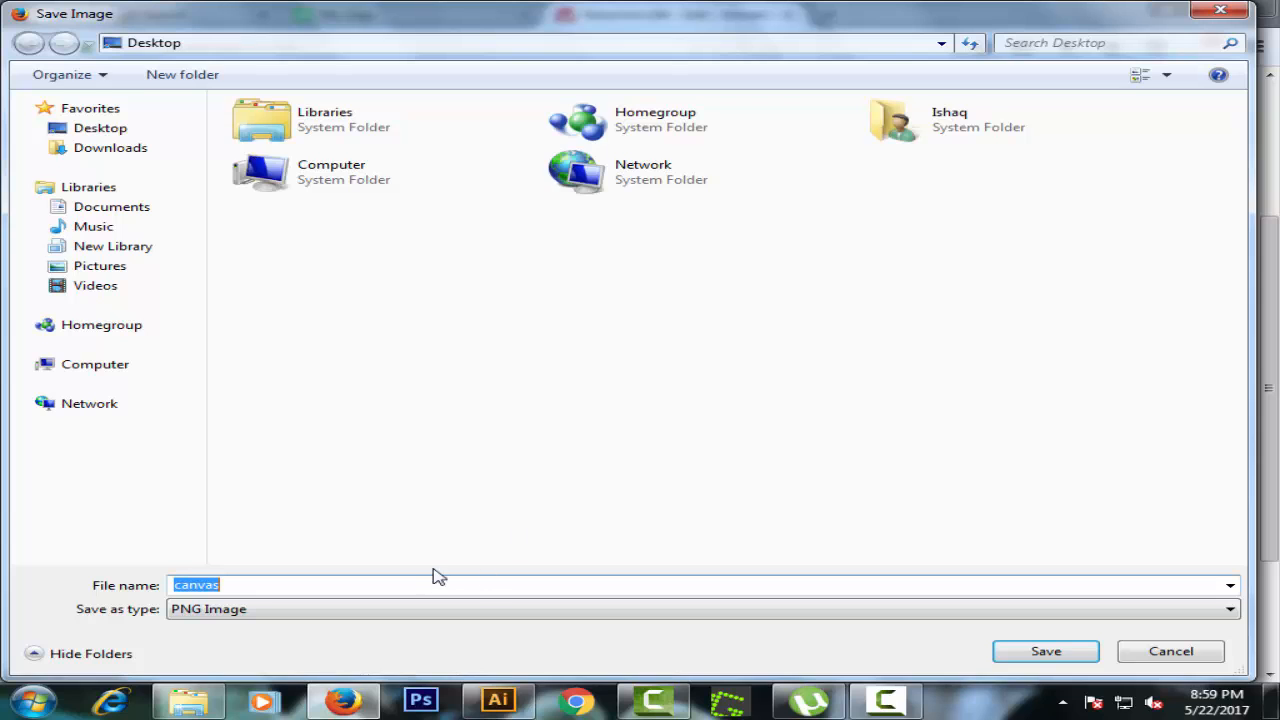
drag(1238, 259, 1238, 395)
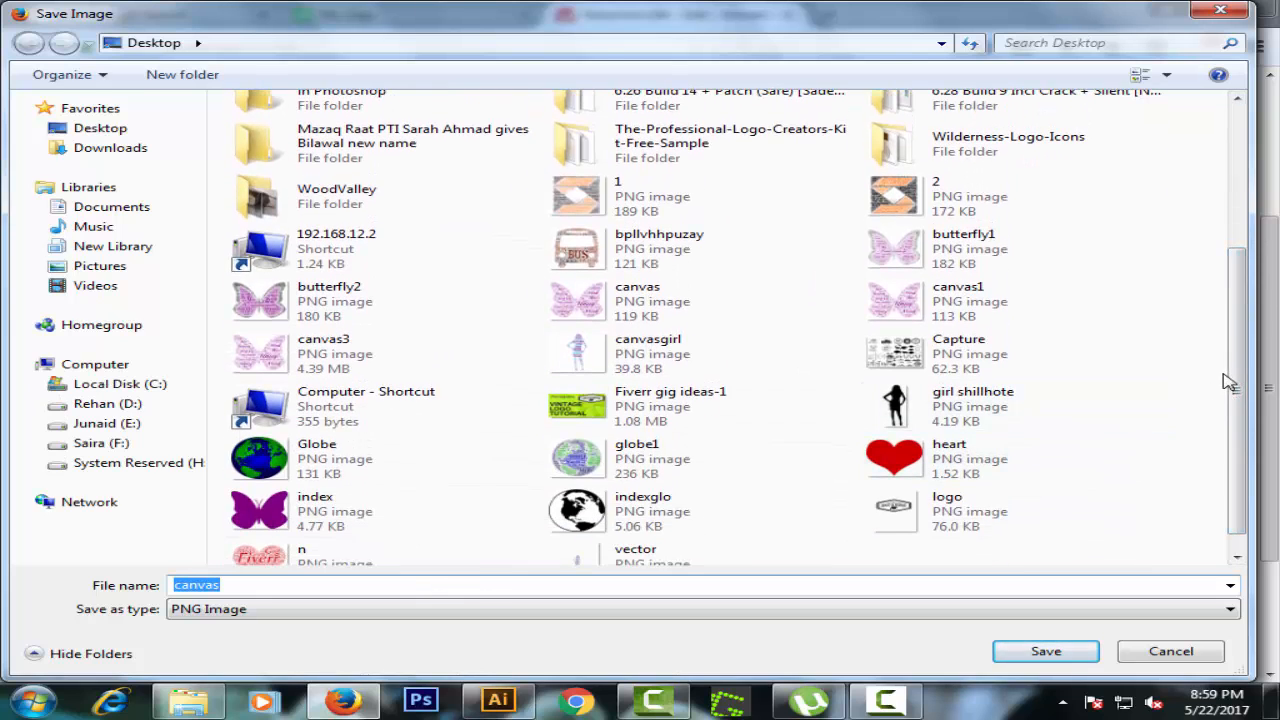
scroll(1232, 405, down, 1)
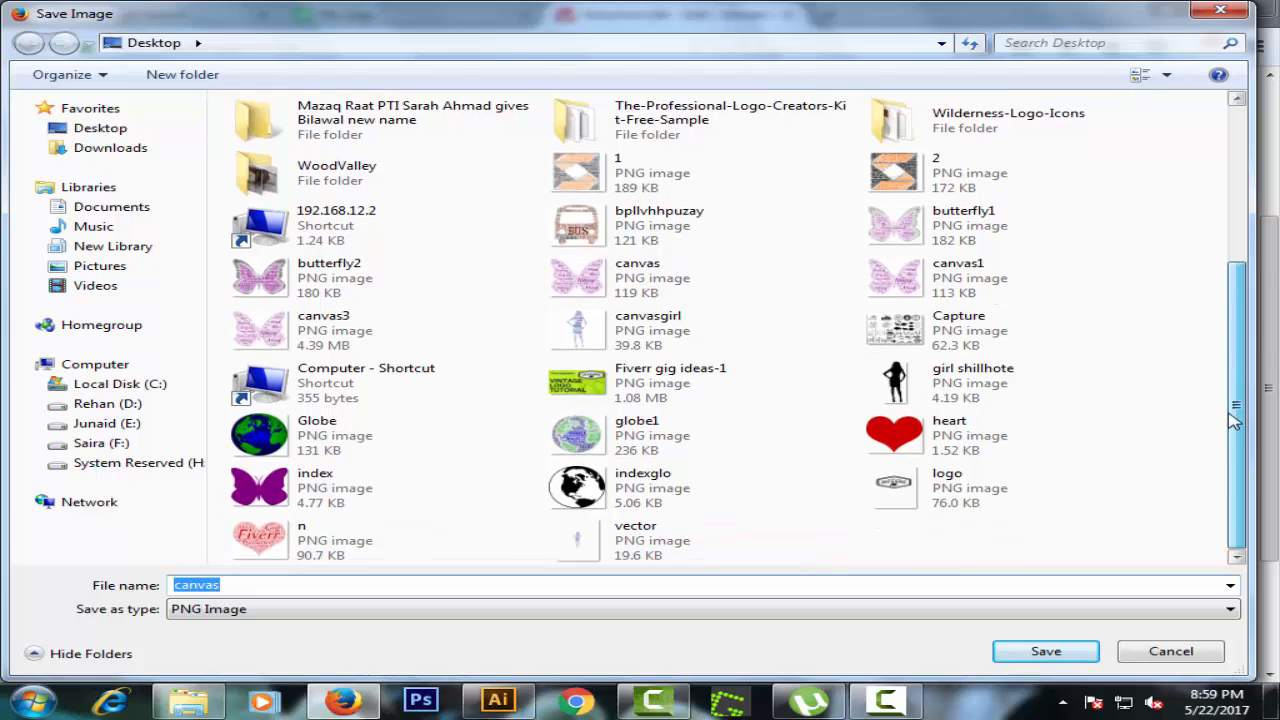
click(368, 555)
click(1040, 655)
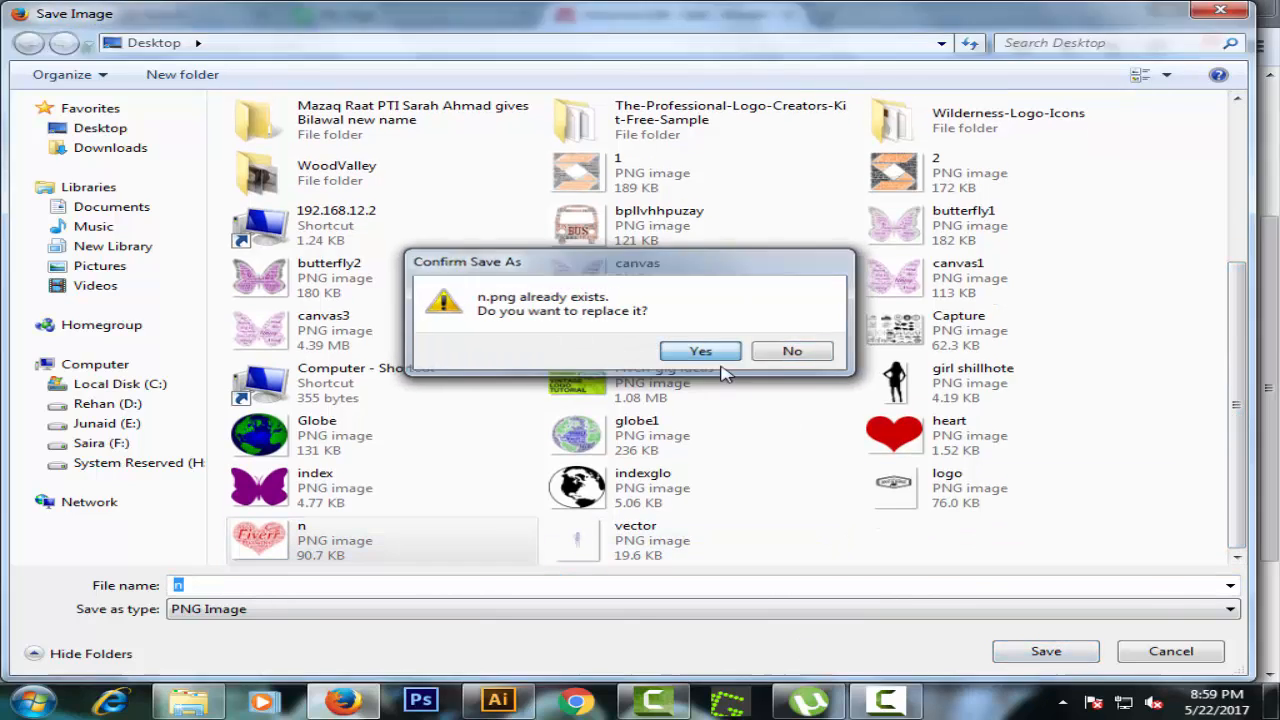
click(712, 356)
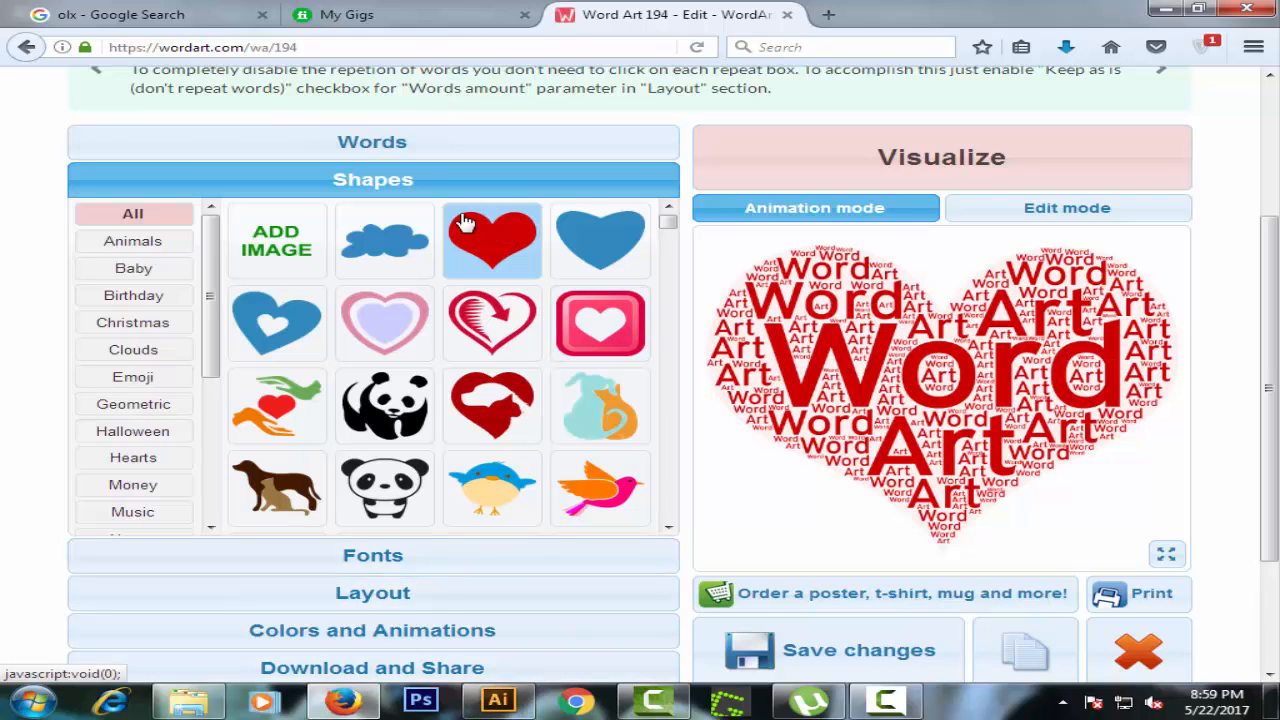
Switch to Illustrator and create a new portrait Letter document with the Print profile, 612 x 792 pt.
click(498, 700)
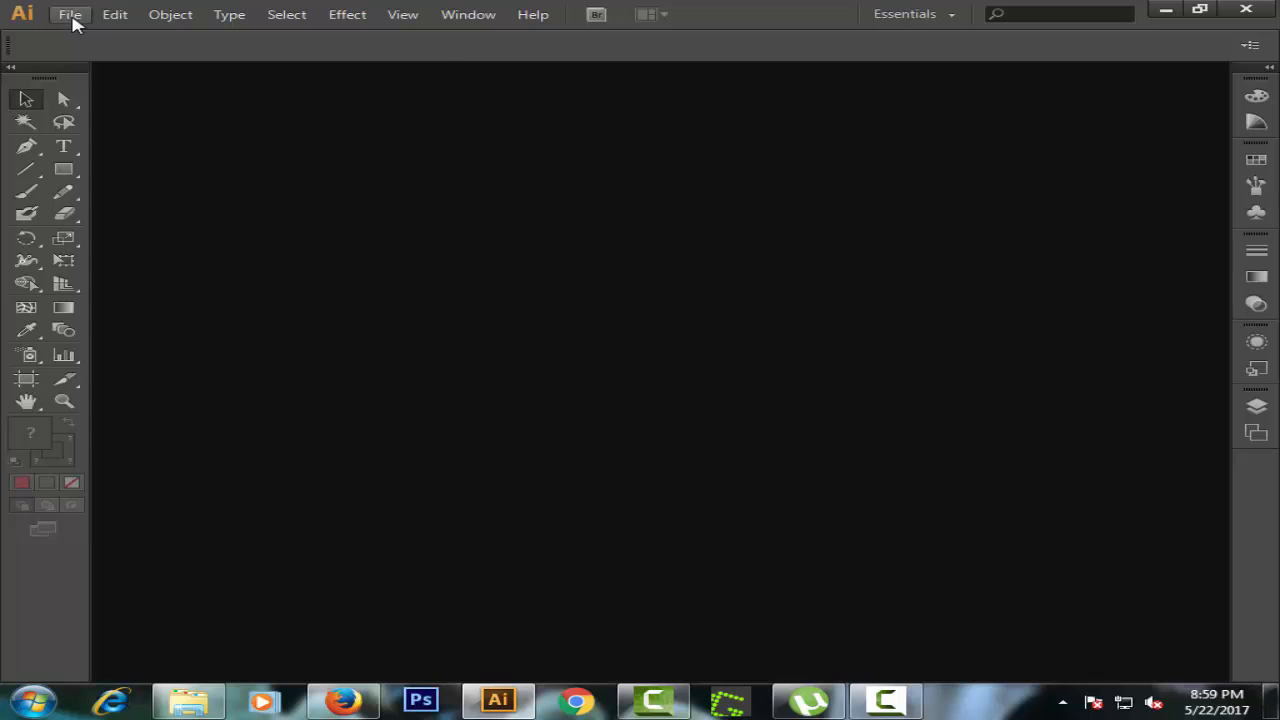
click(72, 17)
click(145, 40)
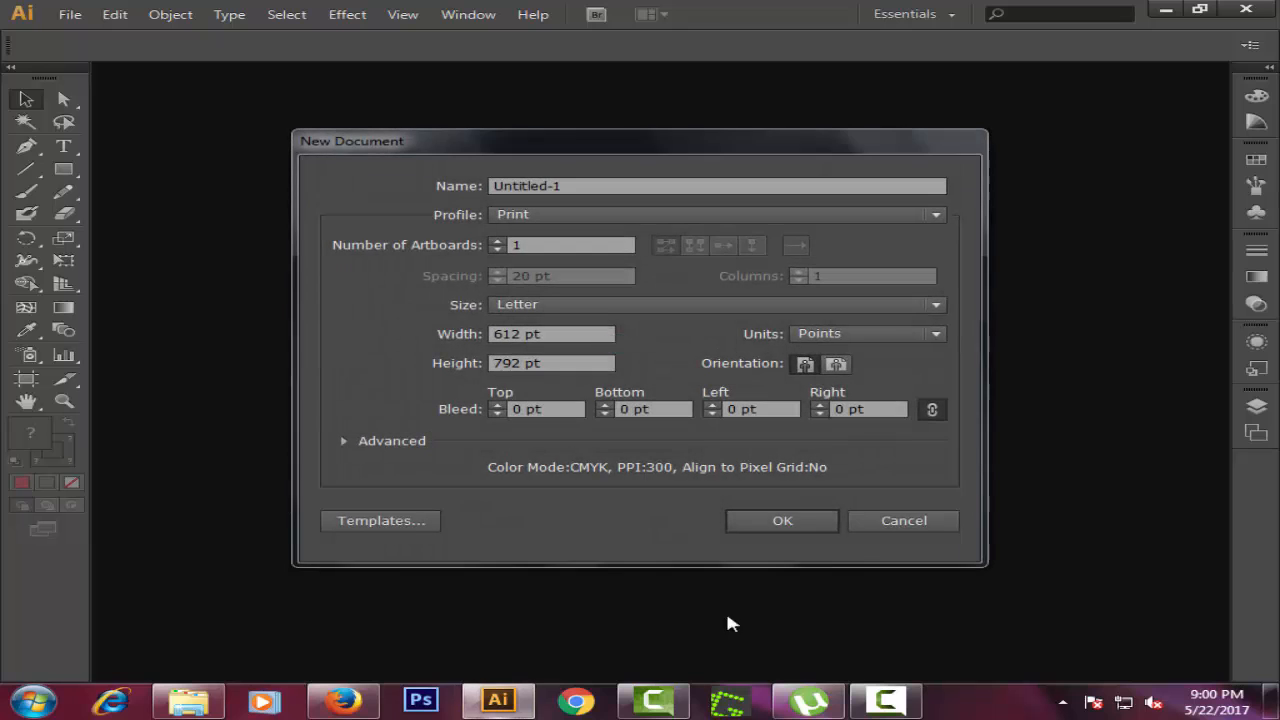
click(792, 528)
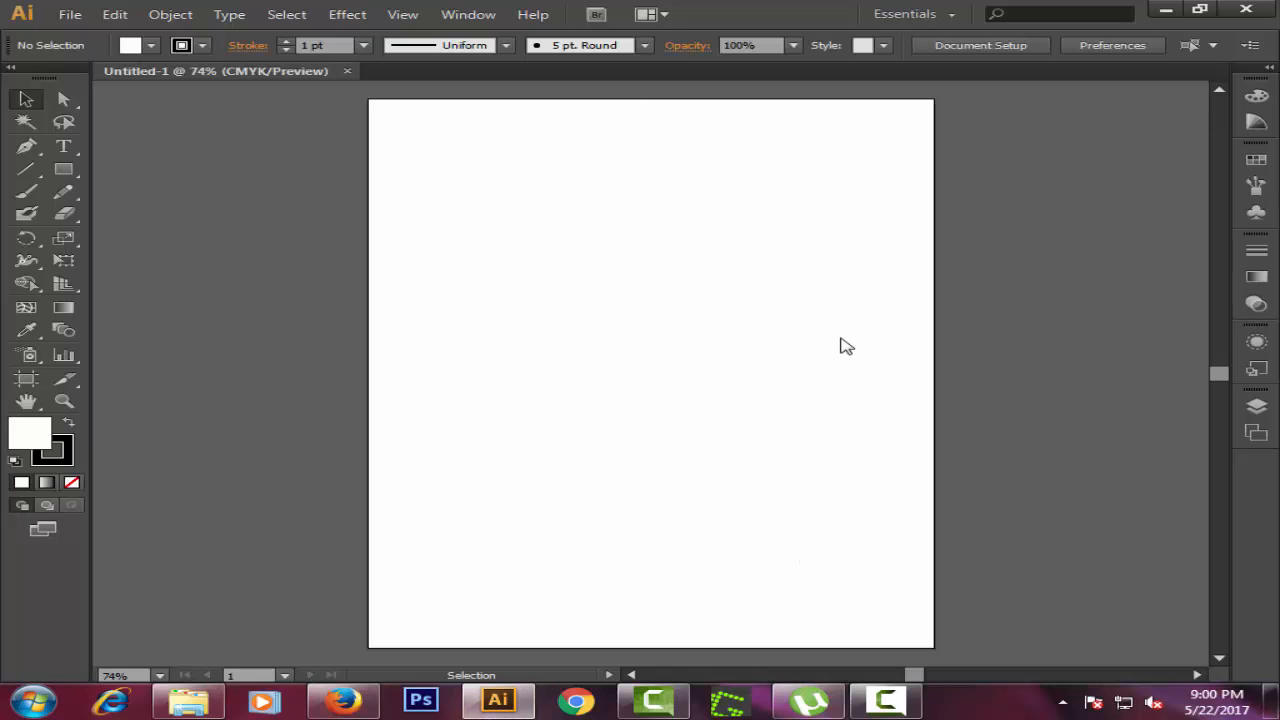
Show the document's layers and place the heart PNG image from the Desktop on the artboard.
click(1256, 405)
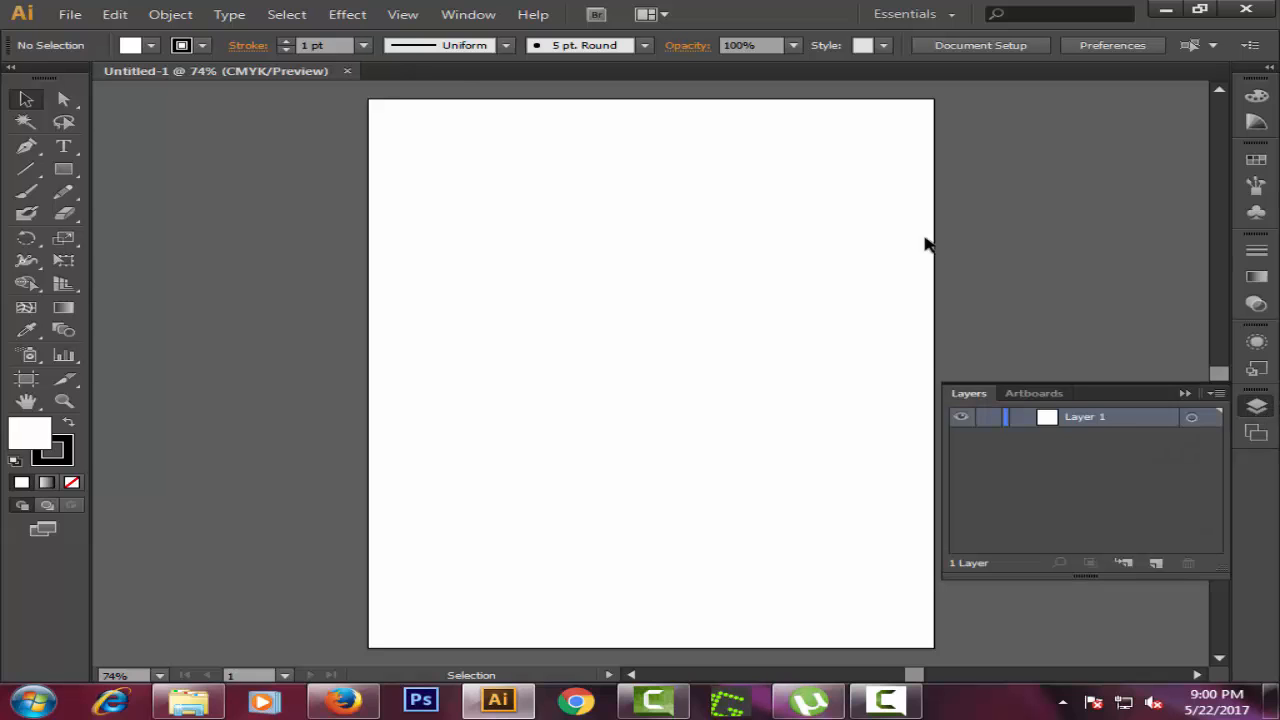
click(70, 15)
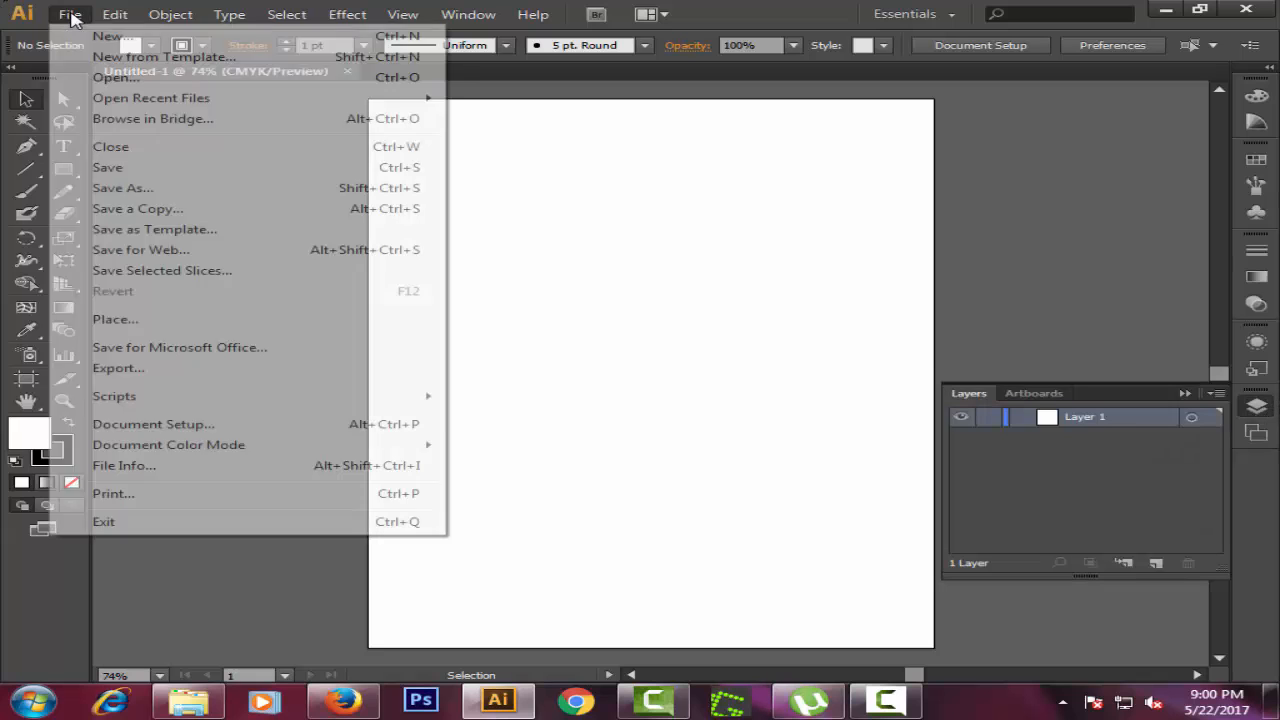
click(158, 321)
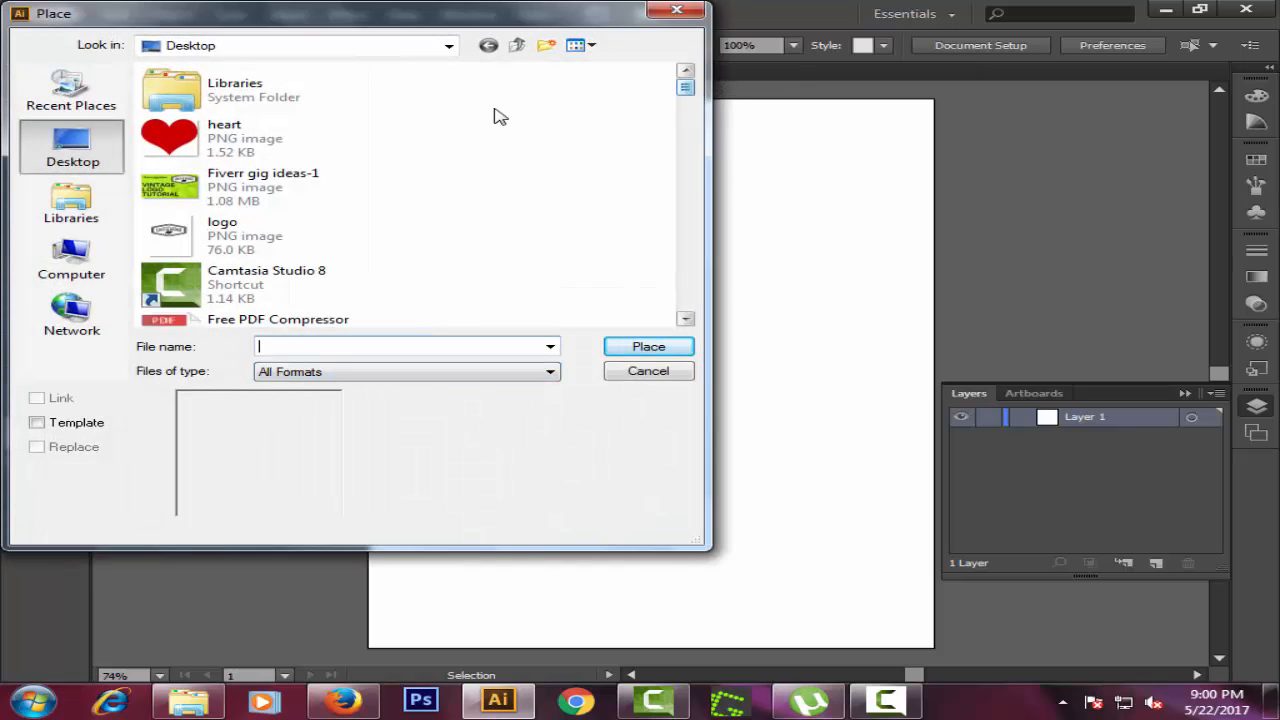
click(171, 131)
click(648, 350)
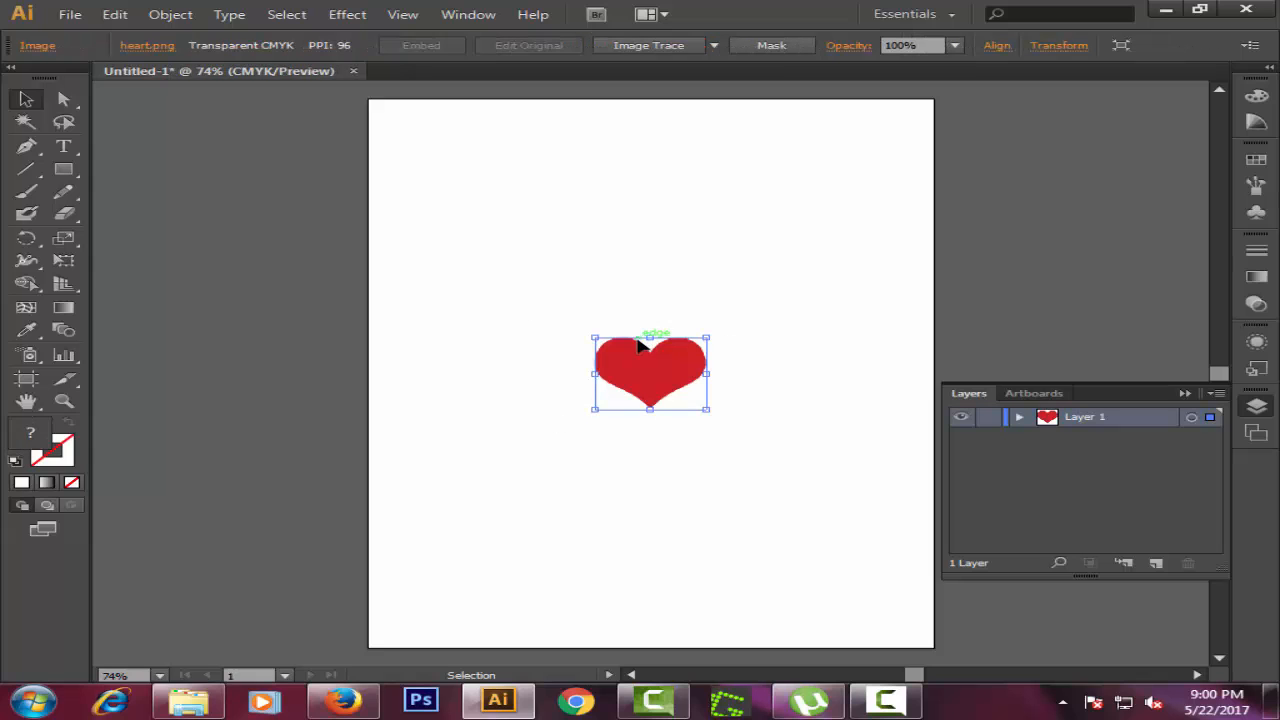
Stretch the heart image in both directions to fill most of the artboard's width, and center it on the artboard.
drag(650, 338, 650, 214)
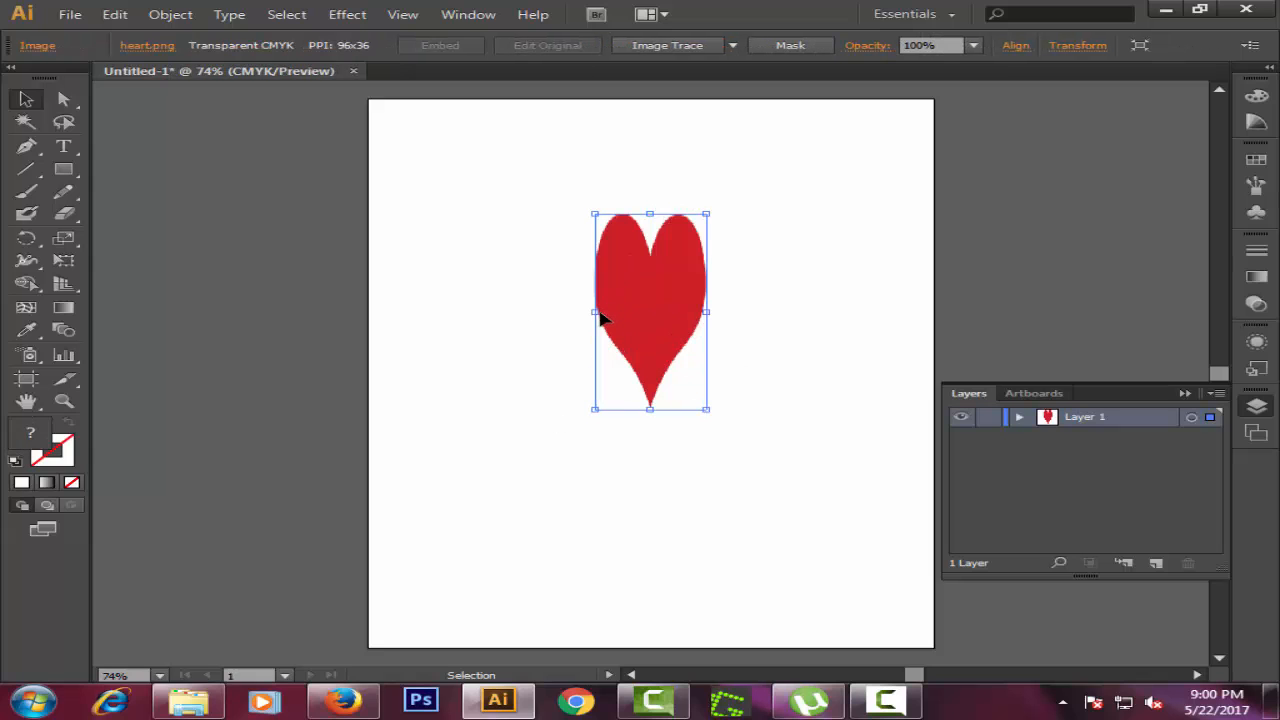
drag(595, 311, 413, 311)
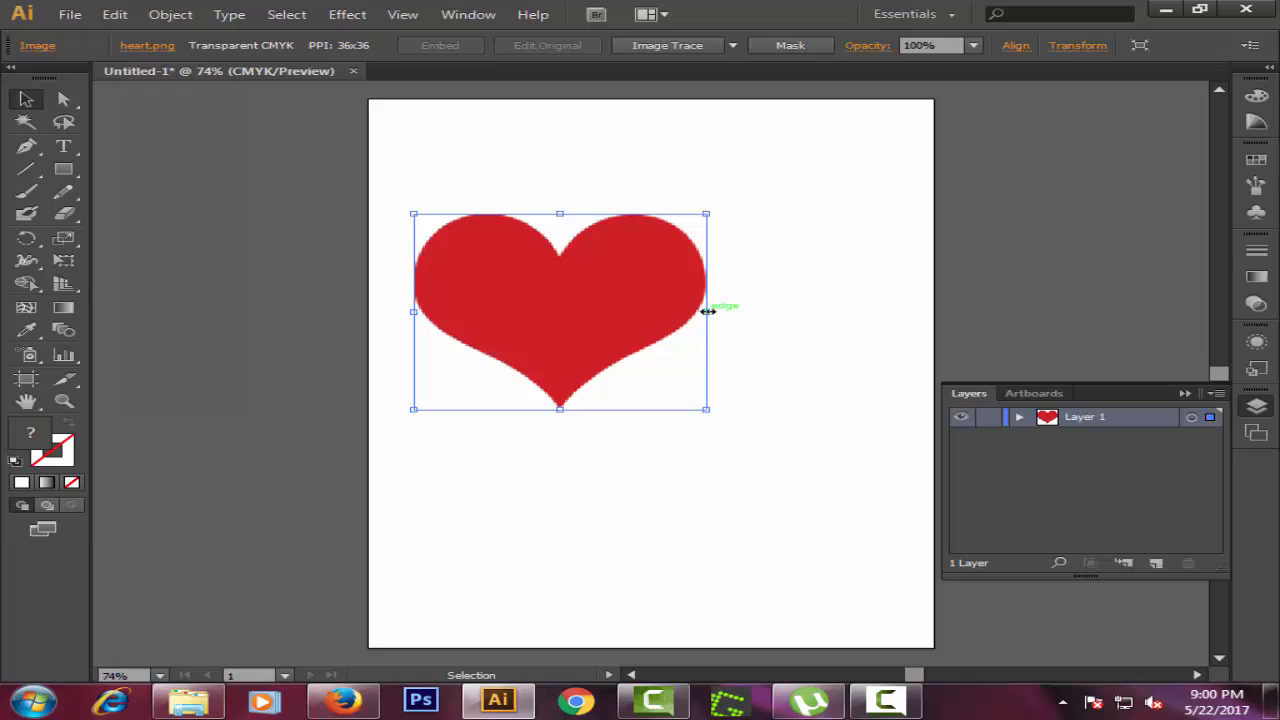
drag(706, 311, 843, 311)
drag(626, 409, 627, 561)
mouse_move(729, 357)
mouse_down()
mouse_move(766, 363)
mouse_move(709, 366)
mouse_up()
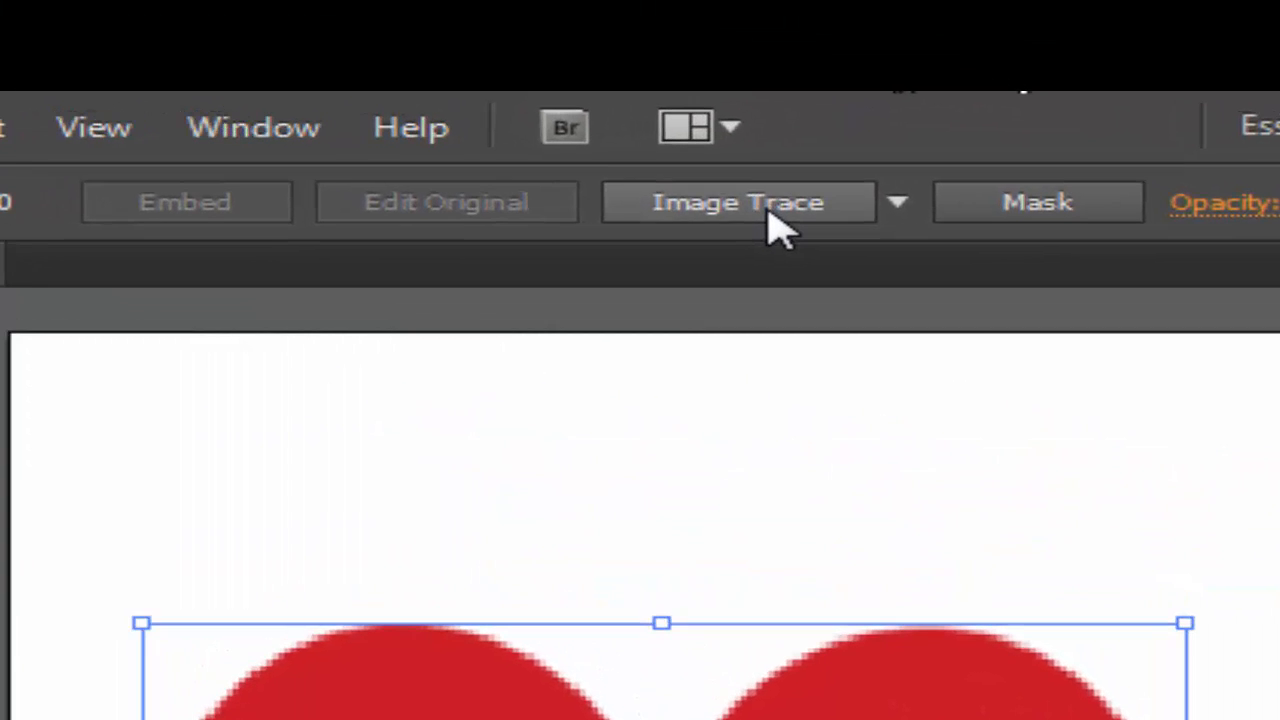
Image-trace the enlarged heart and set the tracing mode to Color.
click(771, 224)
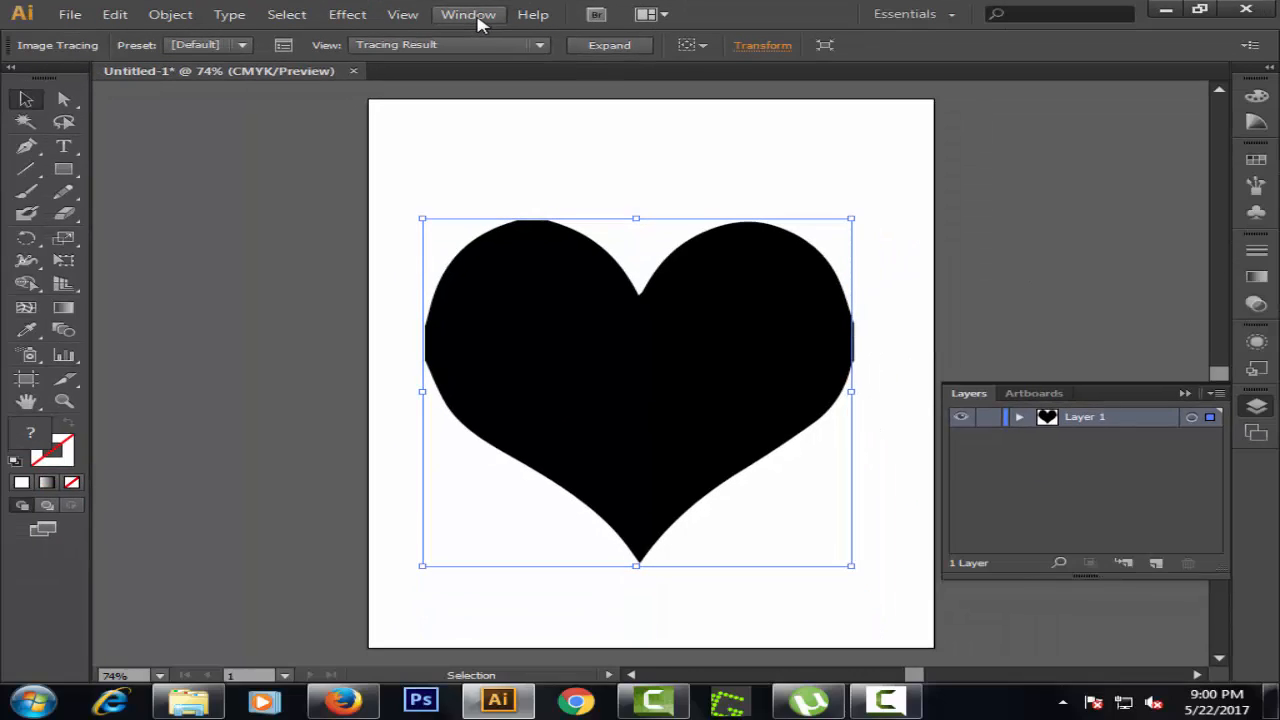
click(470, 15)
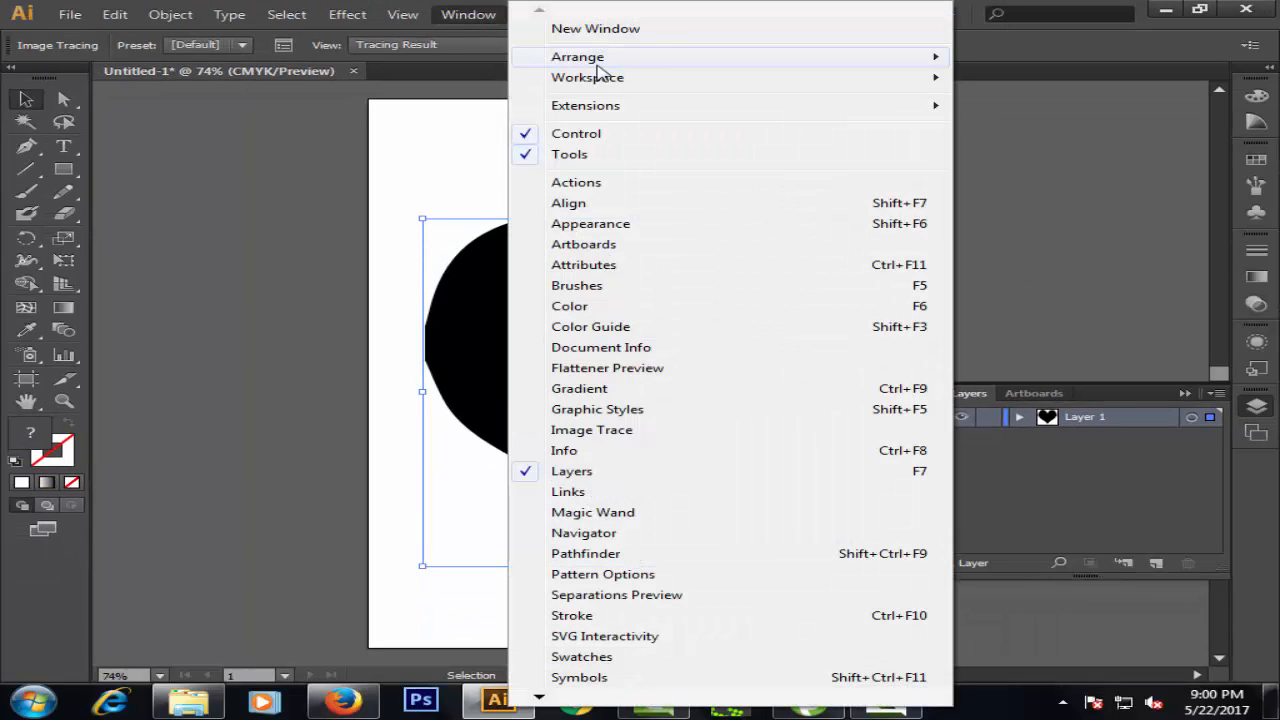
click(598, 431)
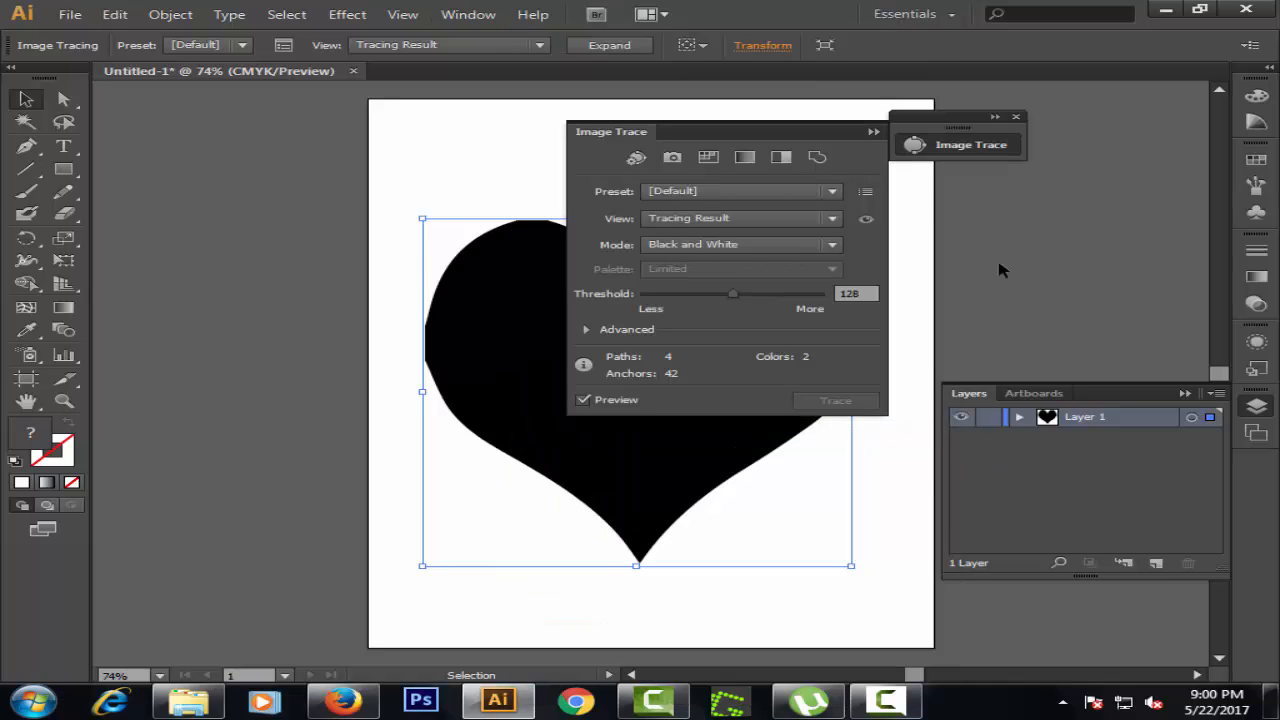
mouse_move(822, 134)
mouse_down()
mouse_move(1175, 112)
mouse_move(1107, 102)
mouse_up()
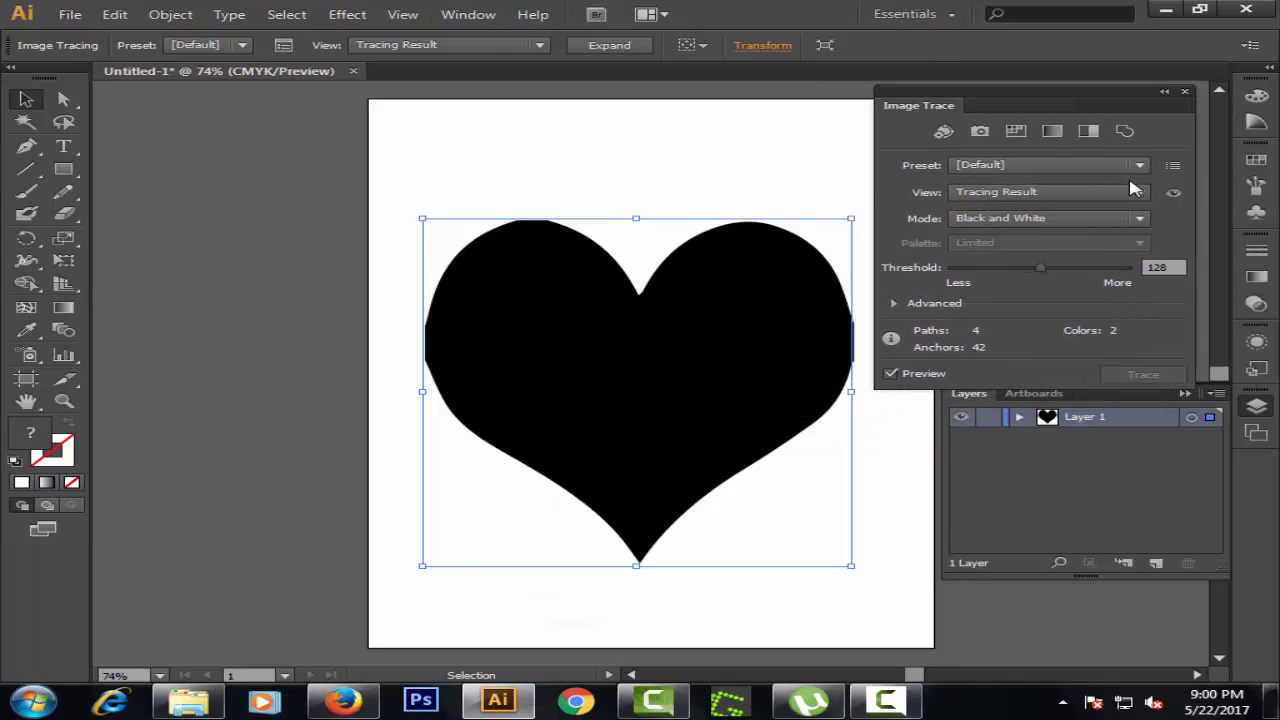
click(1138, 218)
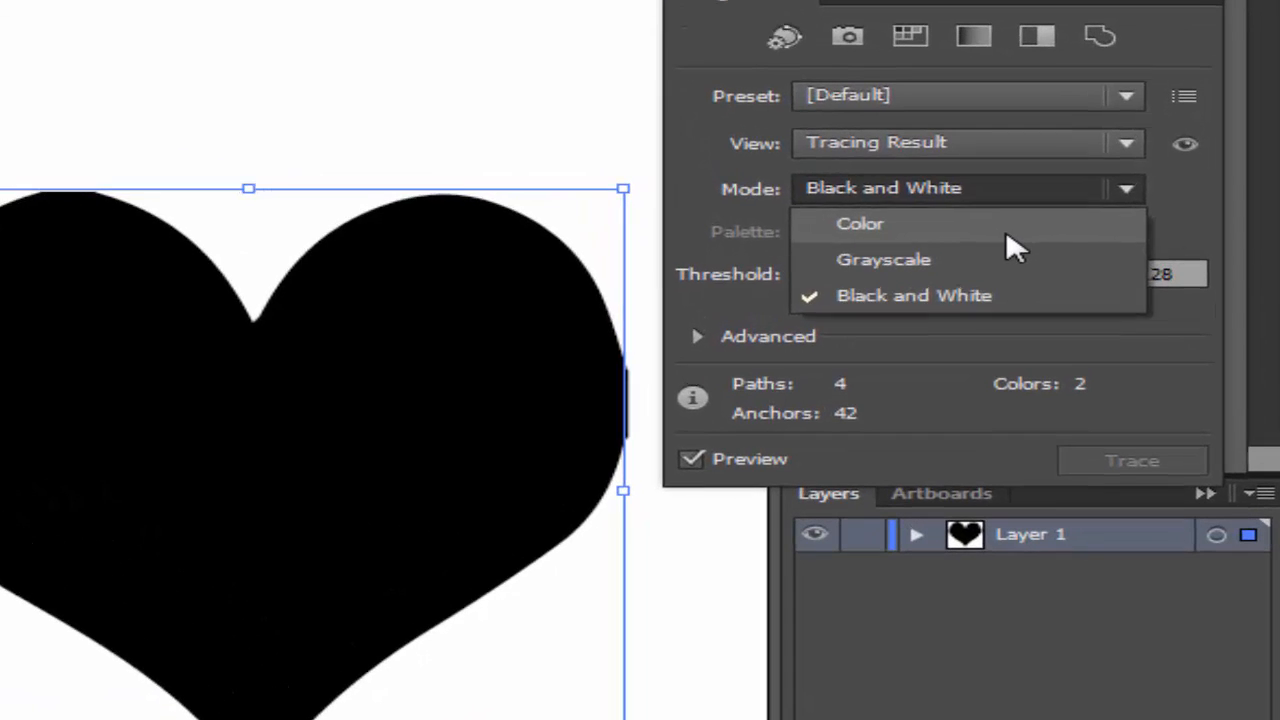
click(1030, 231)
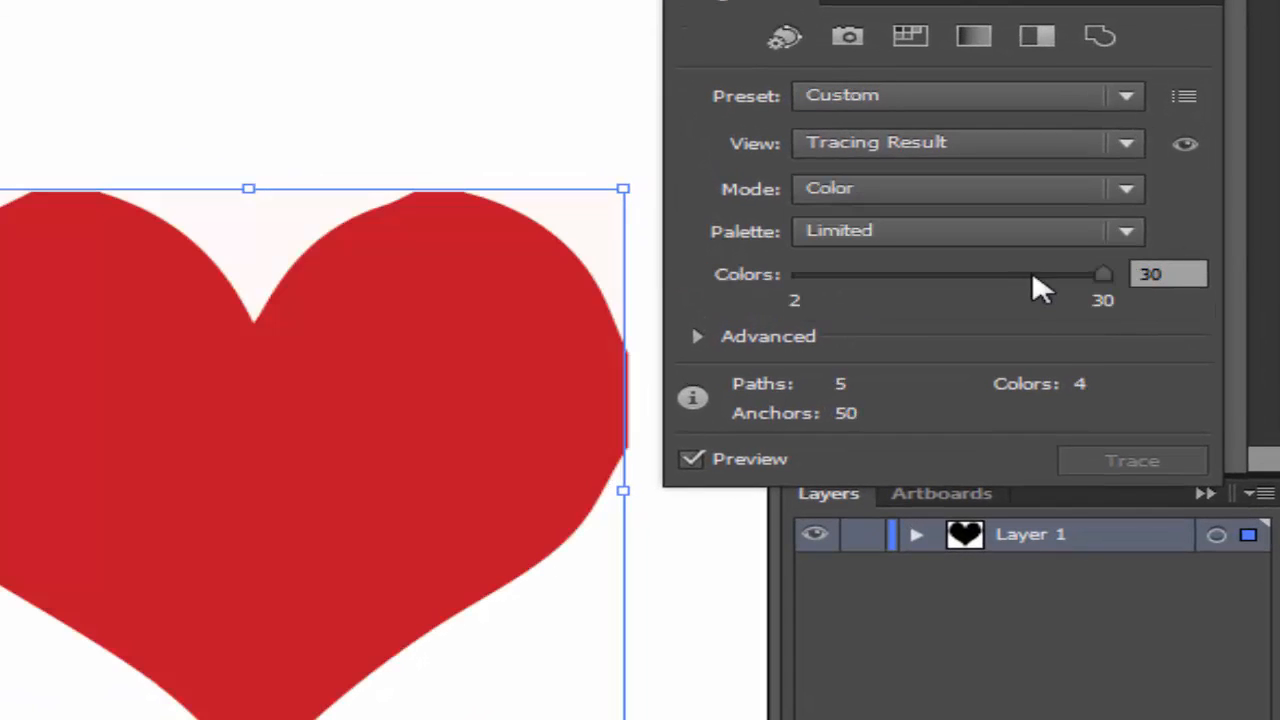
click(1127, 142)
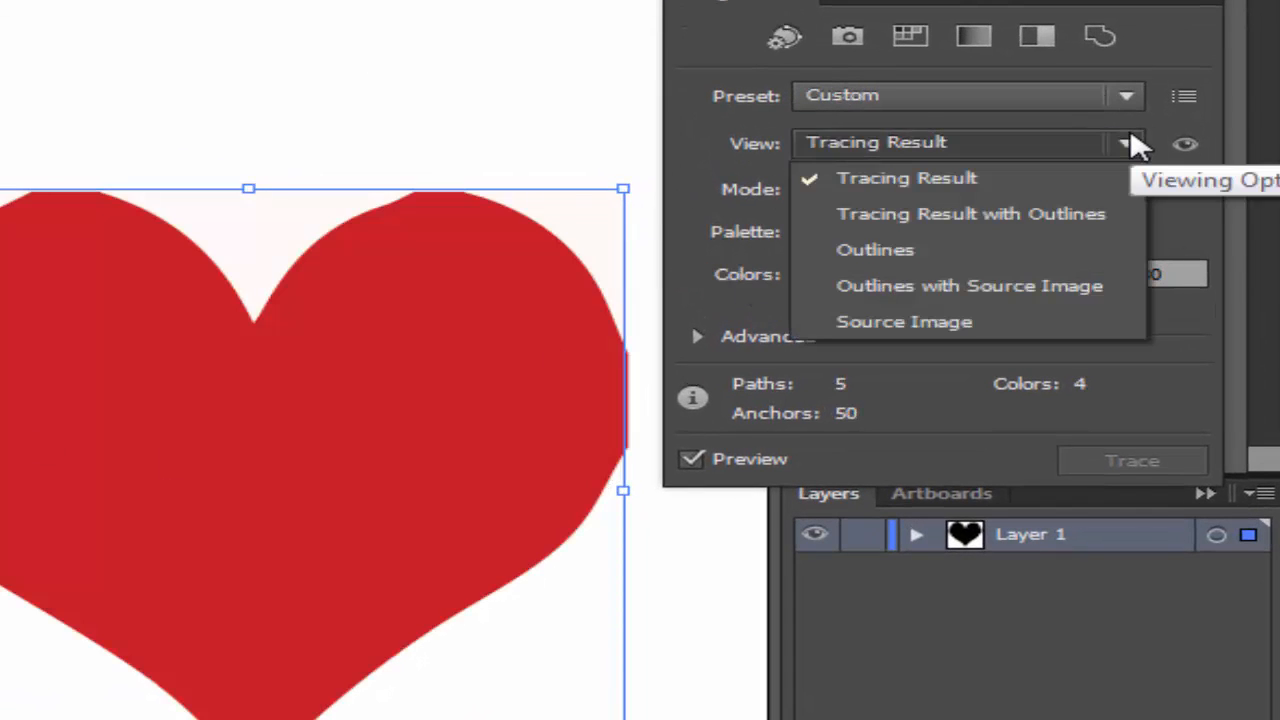
click(1133, 140)
click(1130, 94)
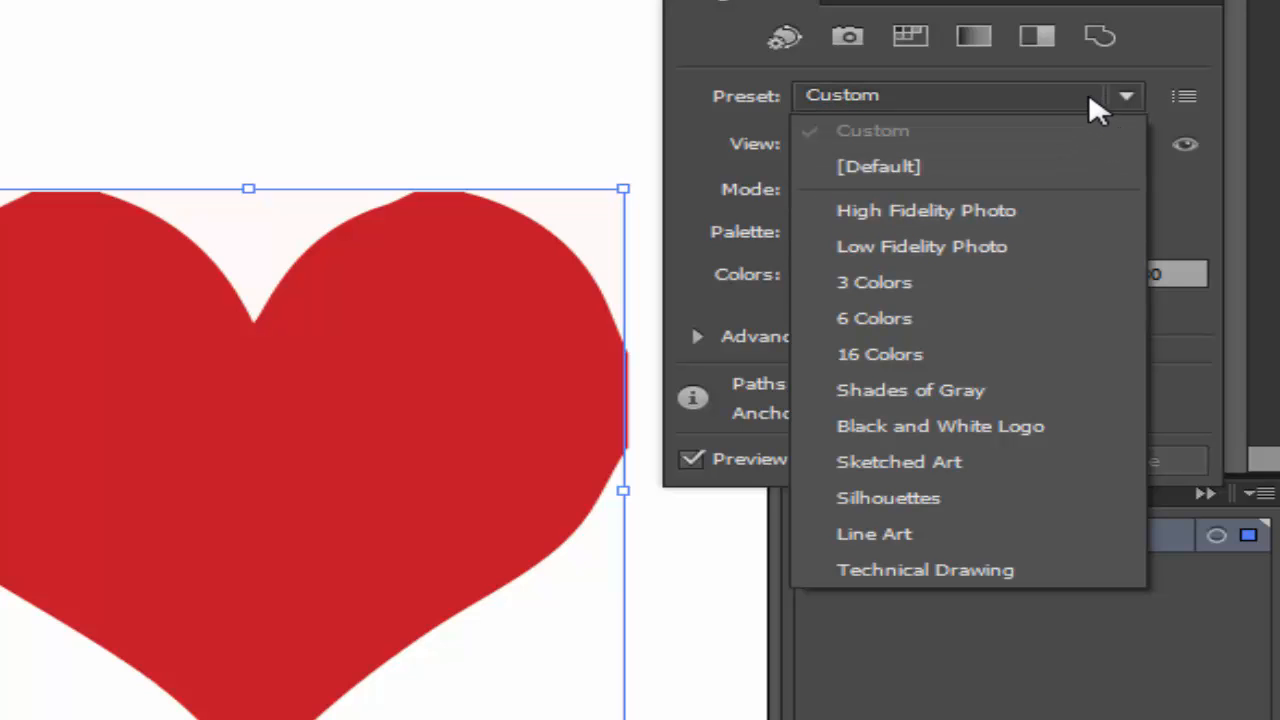
click(1125, 97)
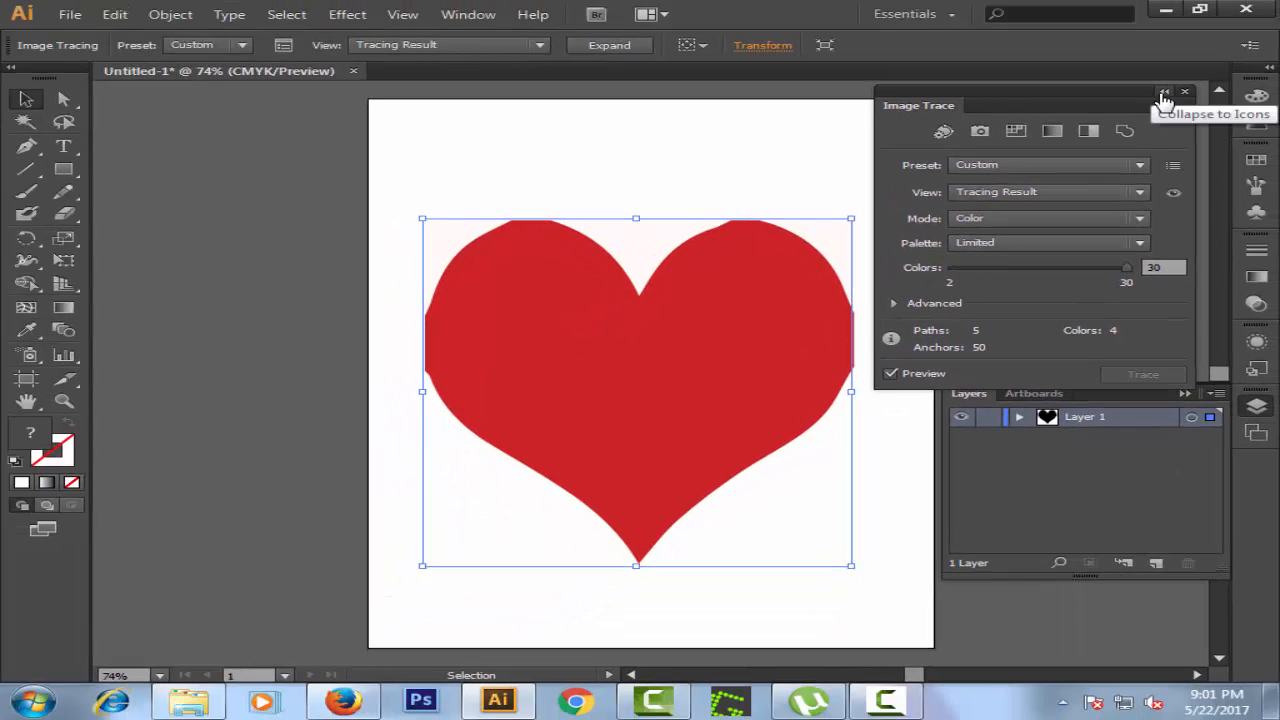
Collapse the Image Trace settings and park them beside the artboard, and add a new layer above the heart.
click(1165, 93)
drag(954, 94, 1090, 99)
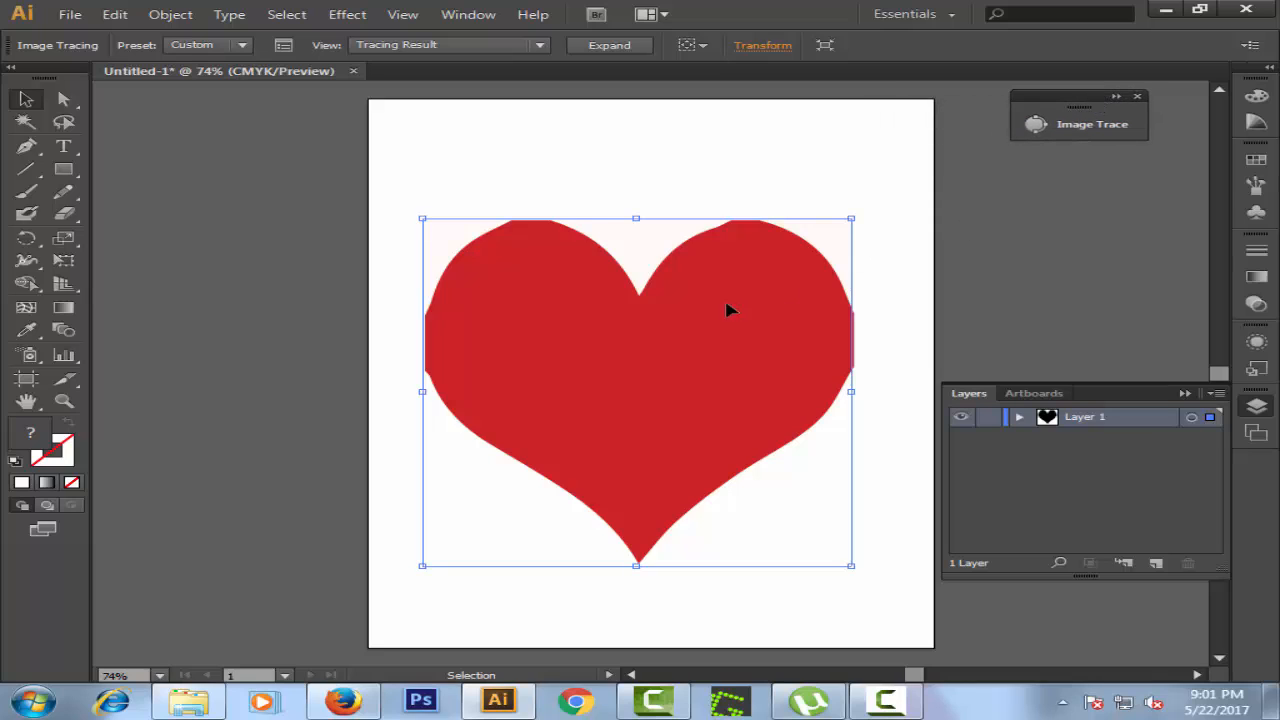
click(1157, 564)
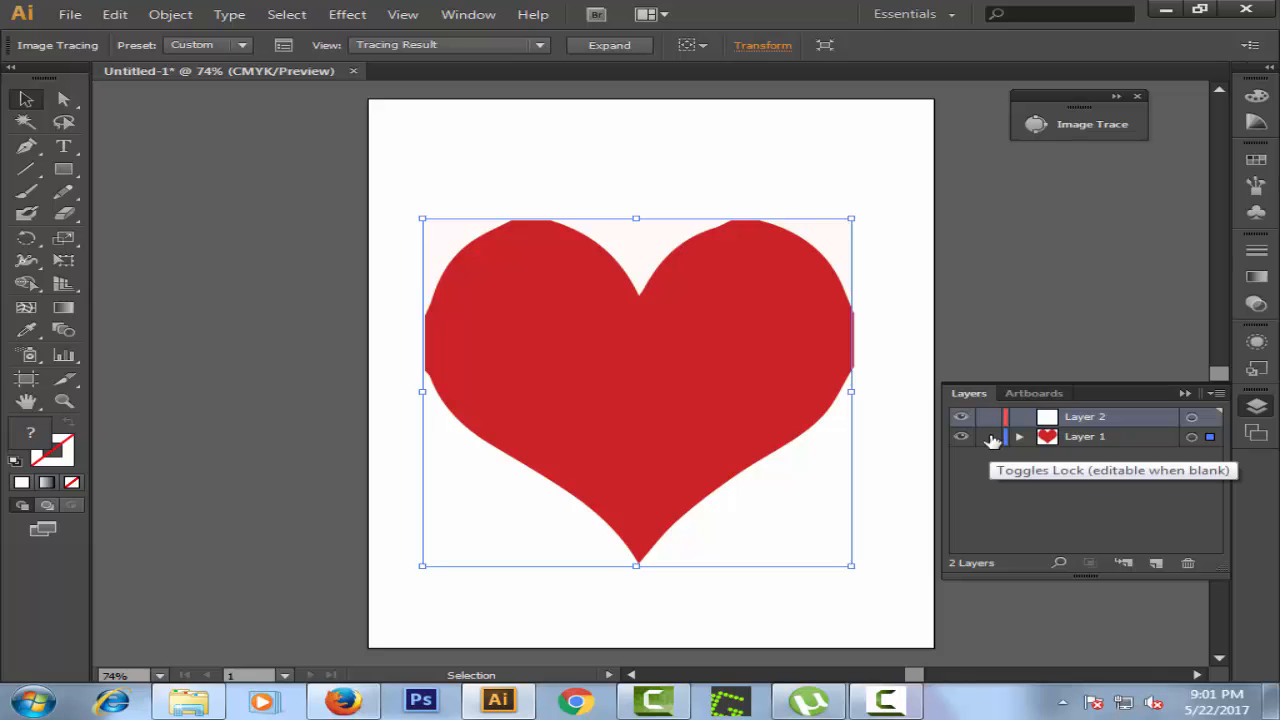
Place the word art image n from the Desktop on the new layer and shift it partly off the artboard's left edge.
click(70, 14)
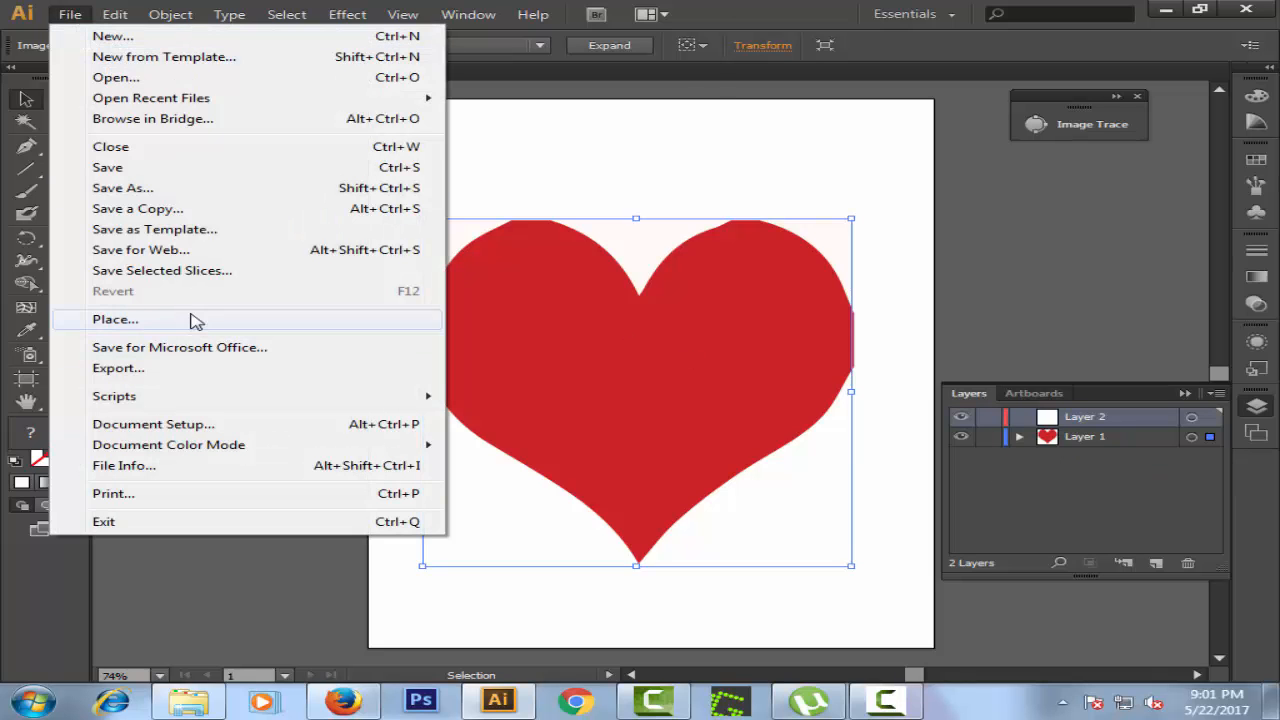
click(191, 320)
drag(690, 95, 690, 325)
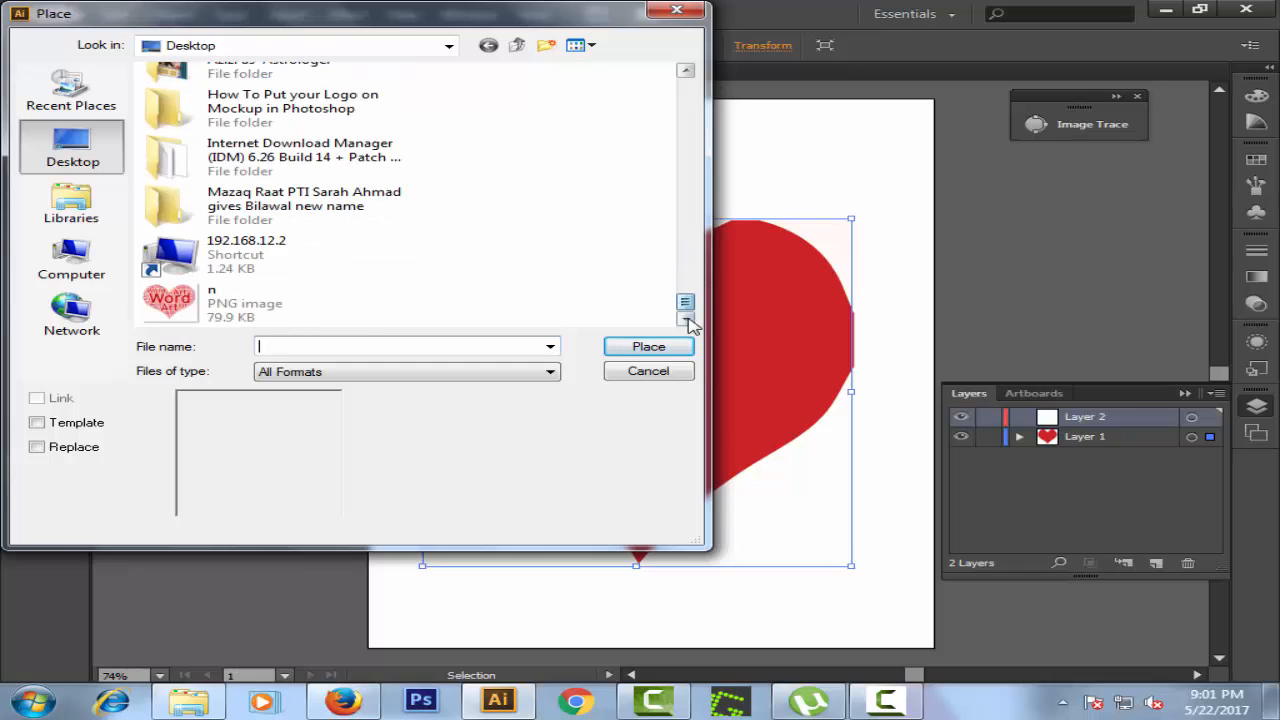
click(310, 318)
click(675, 350)
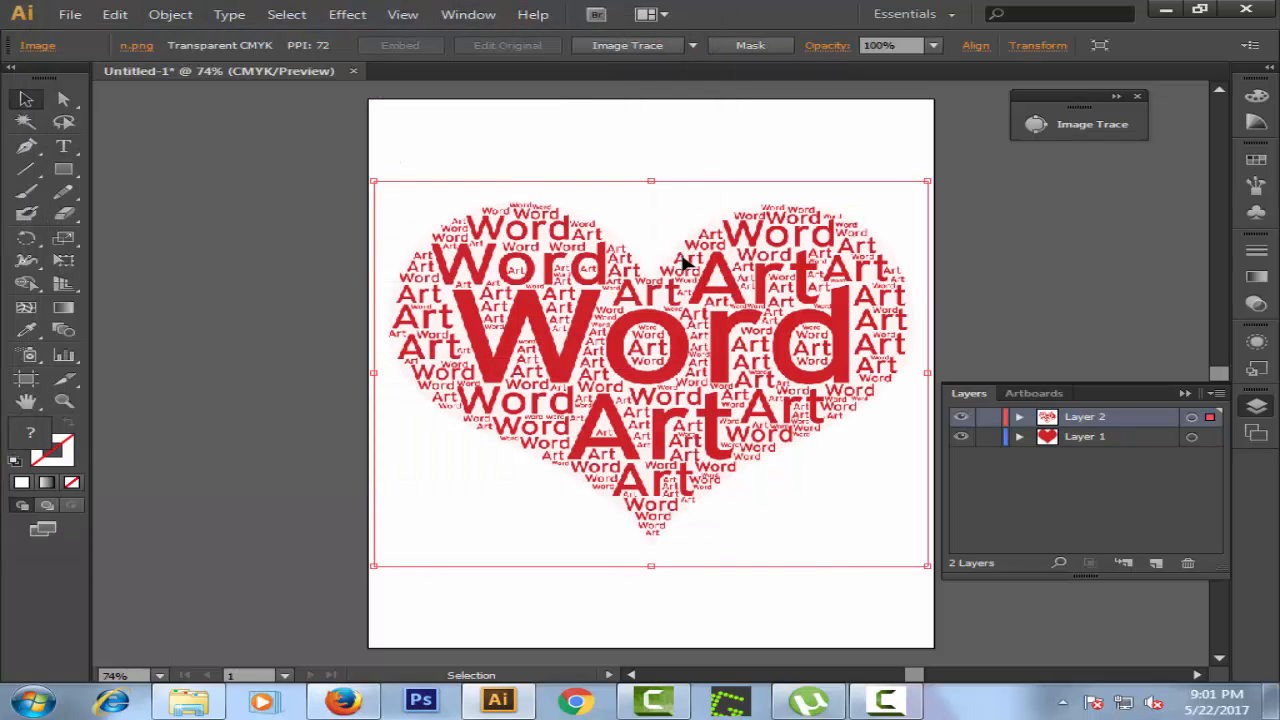
drag(683, 262, 403, 246)
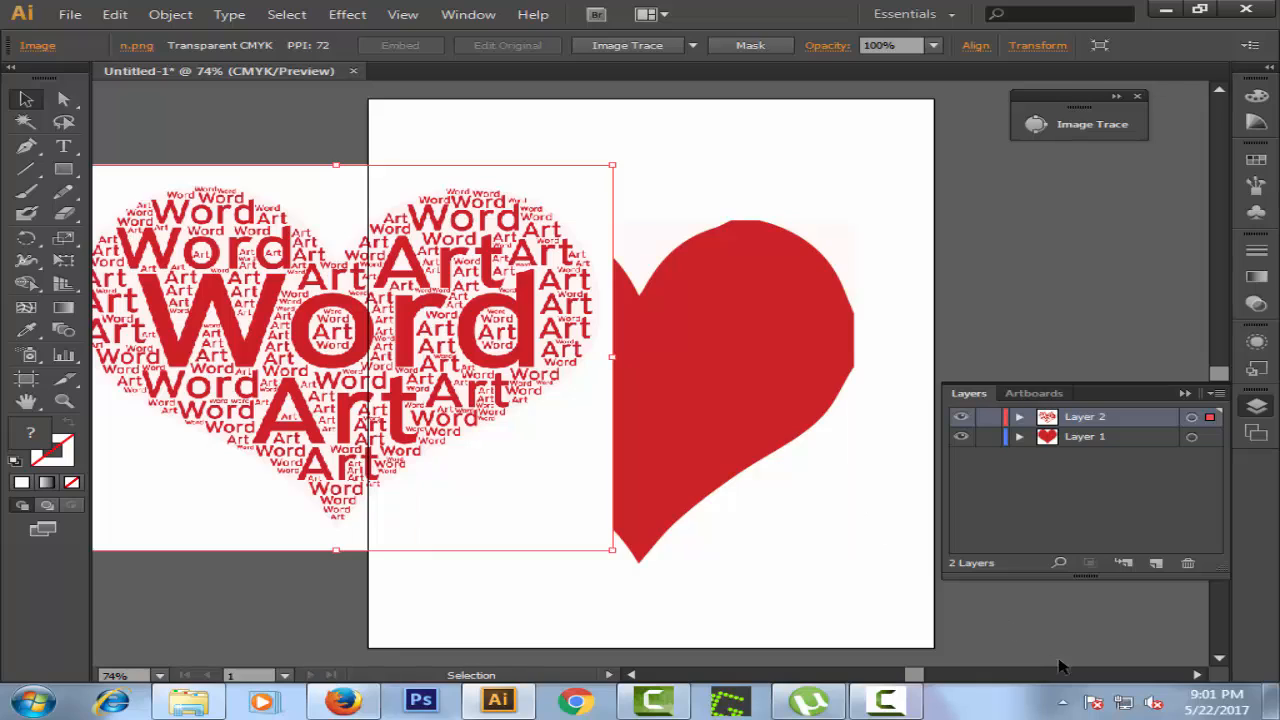
click(1185, 393)
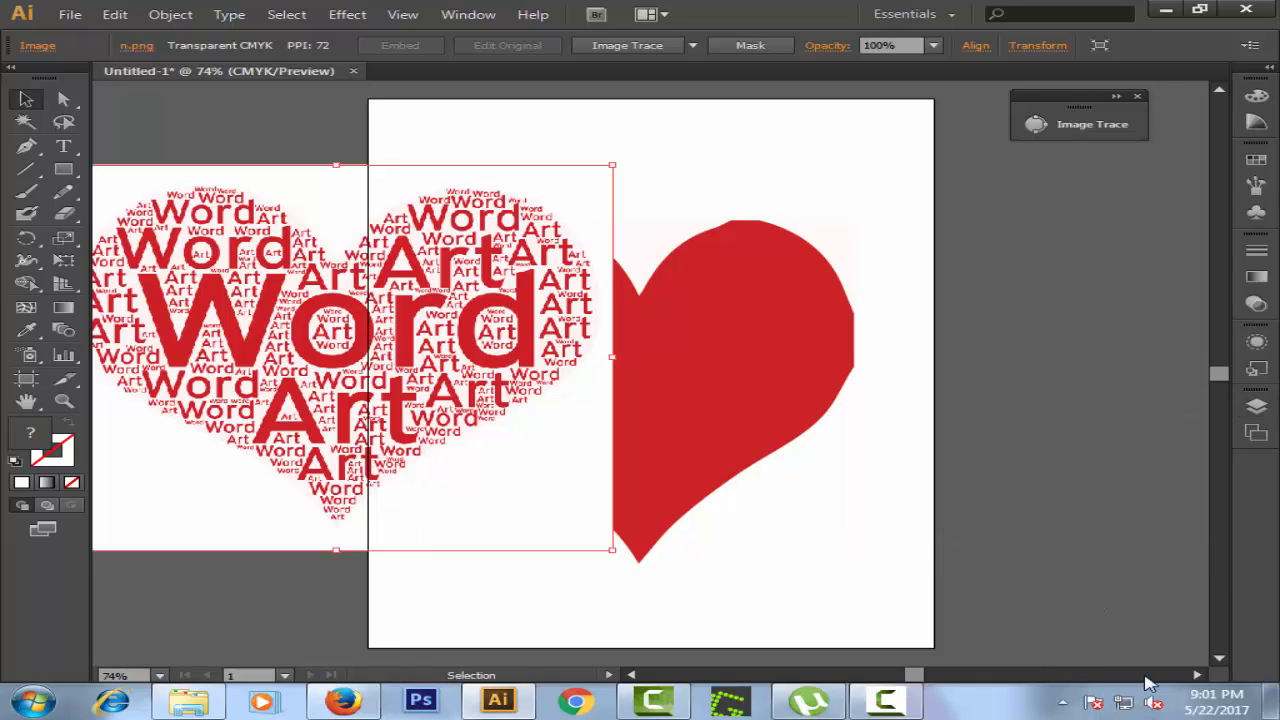
Move the word art image further left until it sits beside the artboard, clear of the traced red heart.
click(1197, 675)
click(1198, 675)
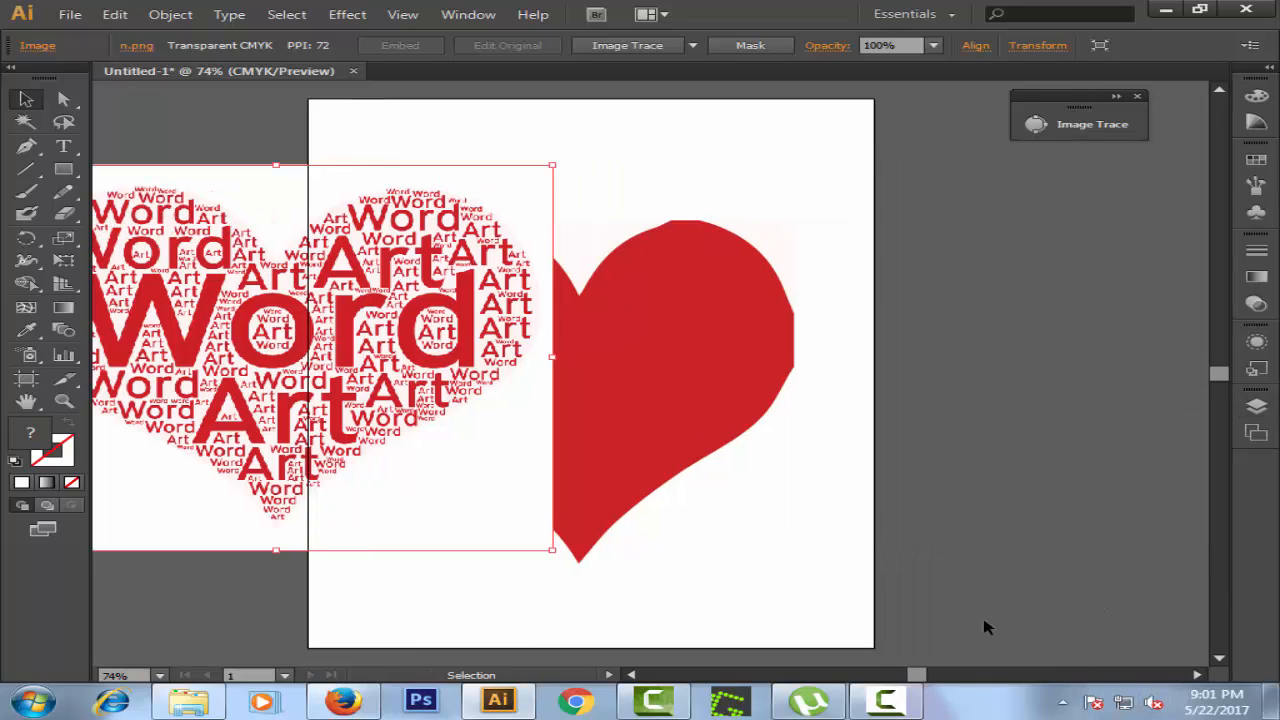
click(631, 675)
click(631, 675)
click(632, 675)
click(632, 675)
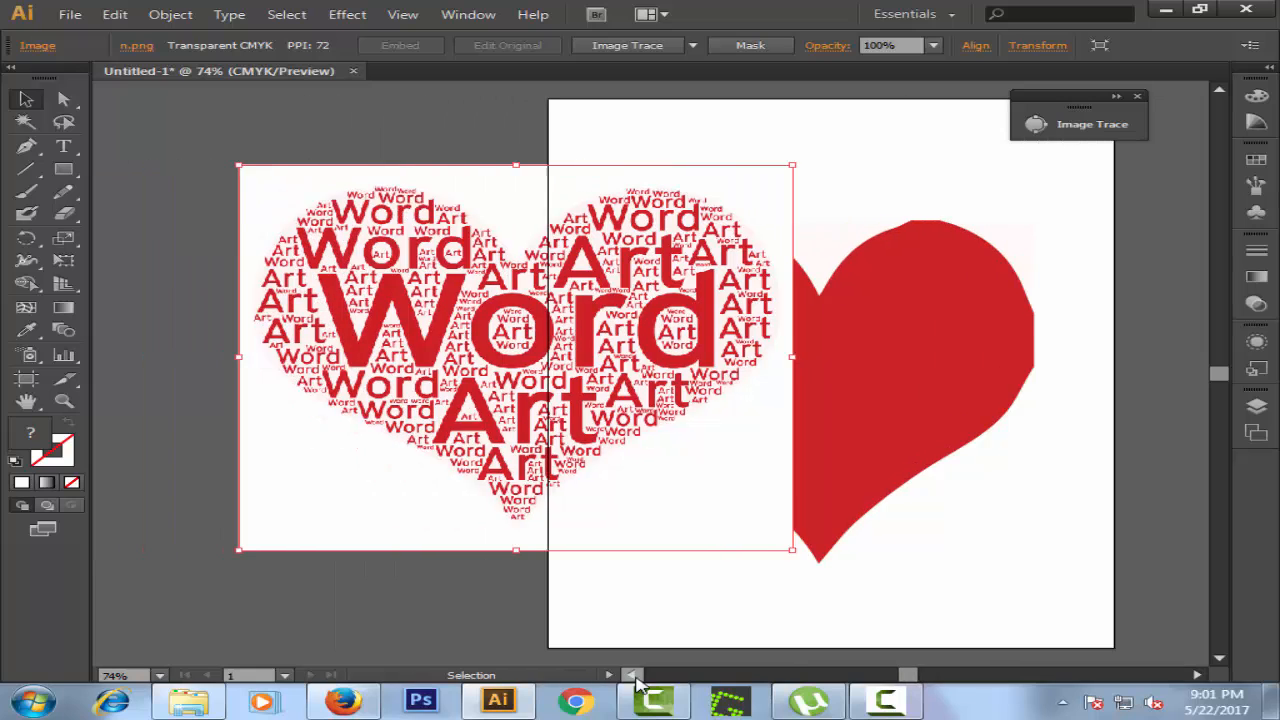
drag(503, 193, 351, 181)
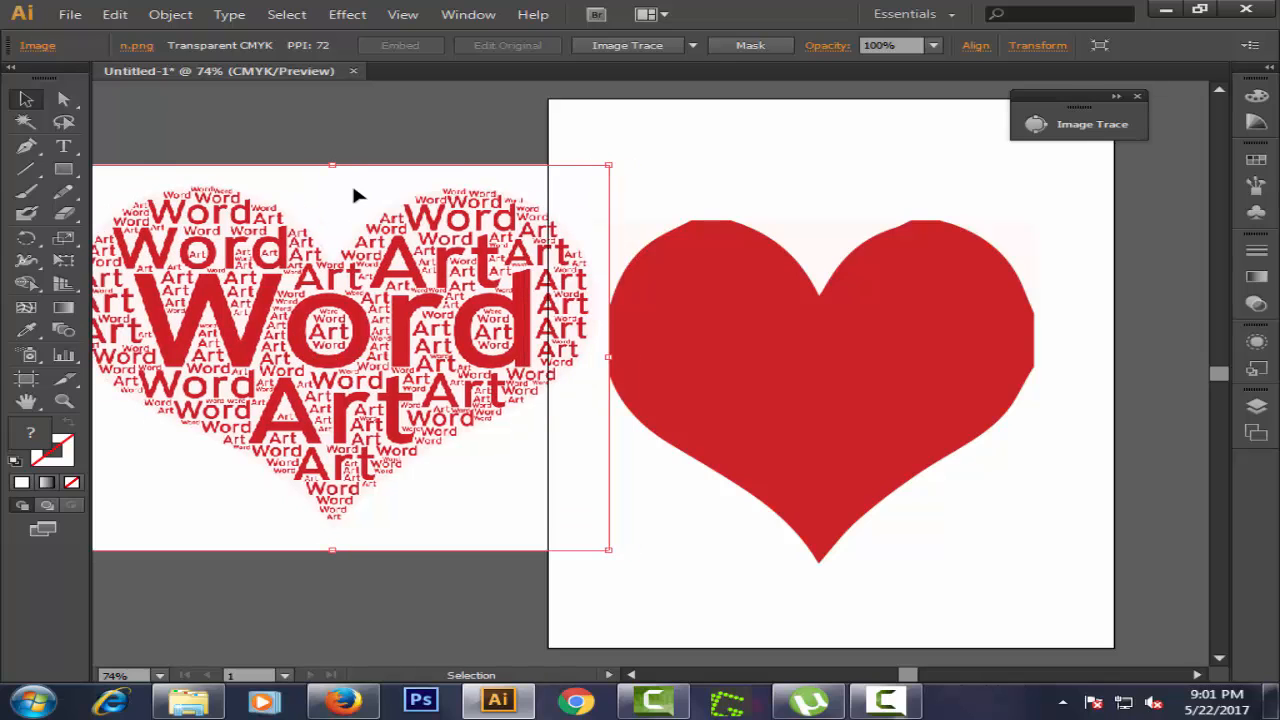
click(1197, 675)
click(1197, 675)
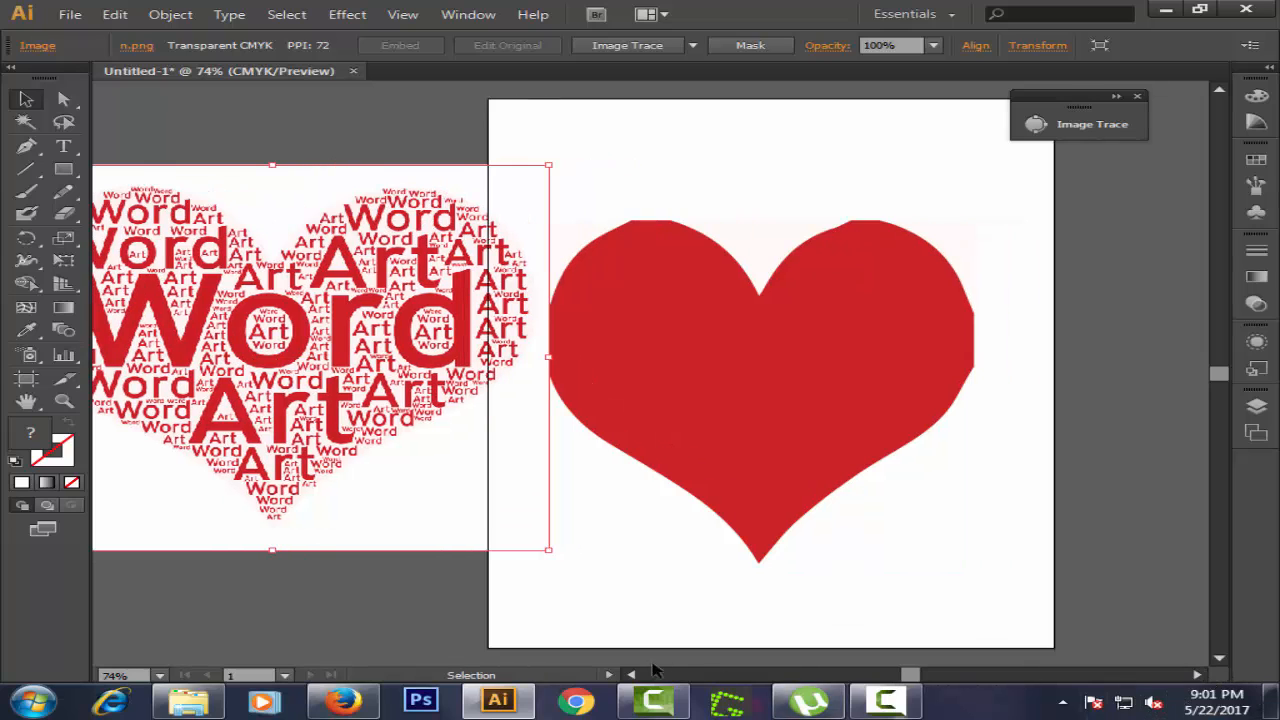
click(631, 675)
click(631, 675)
click(631, 675)
click(631, 675)
click(631, 675)
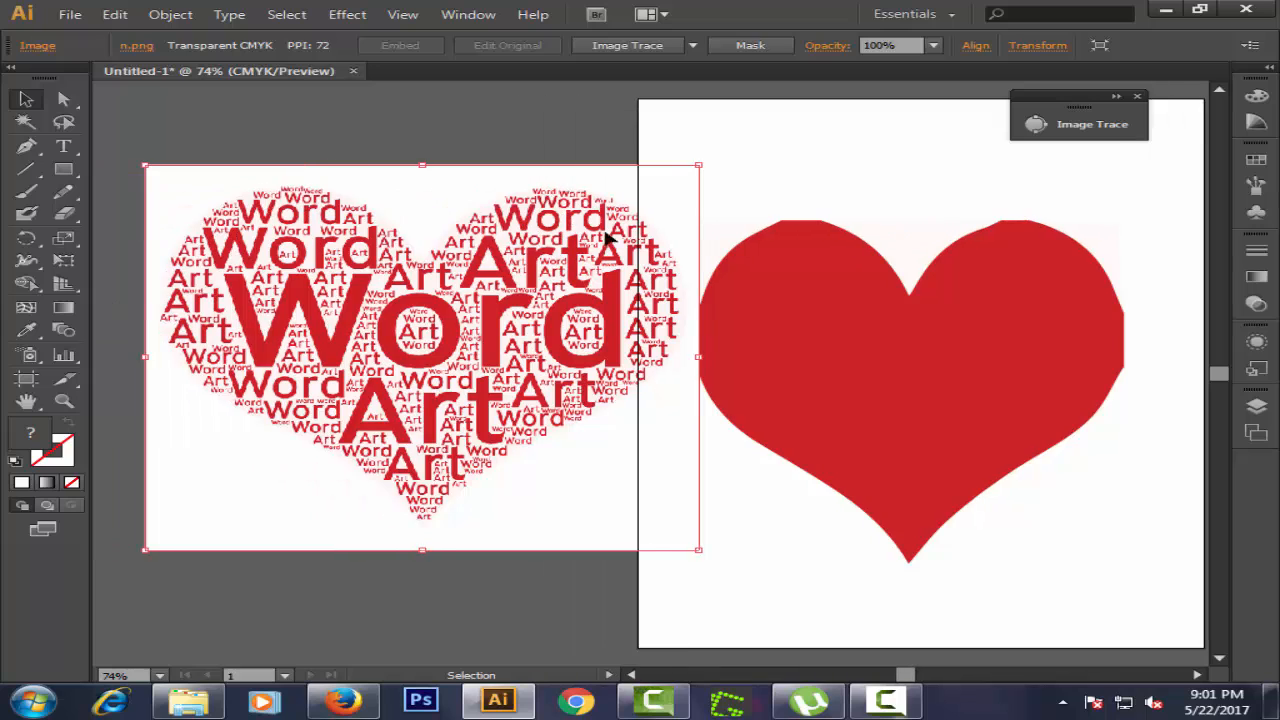
drag(495, 184, 448, 190)
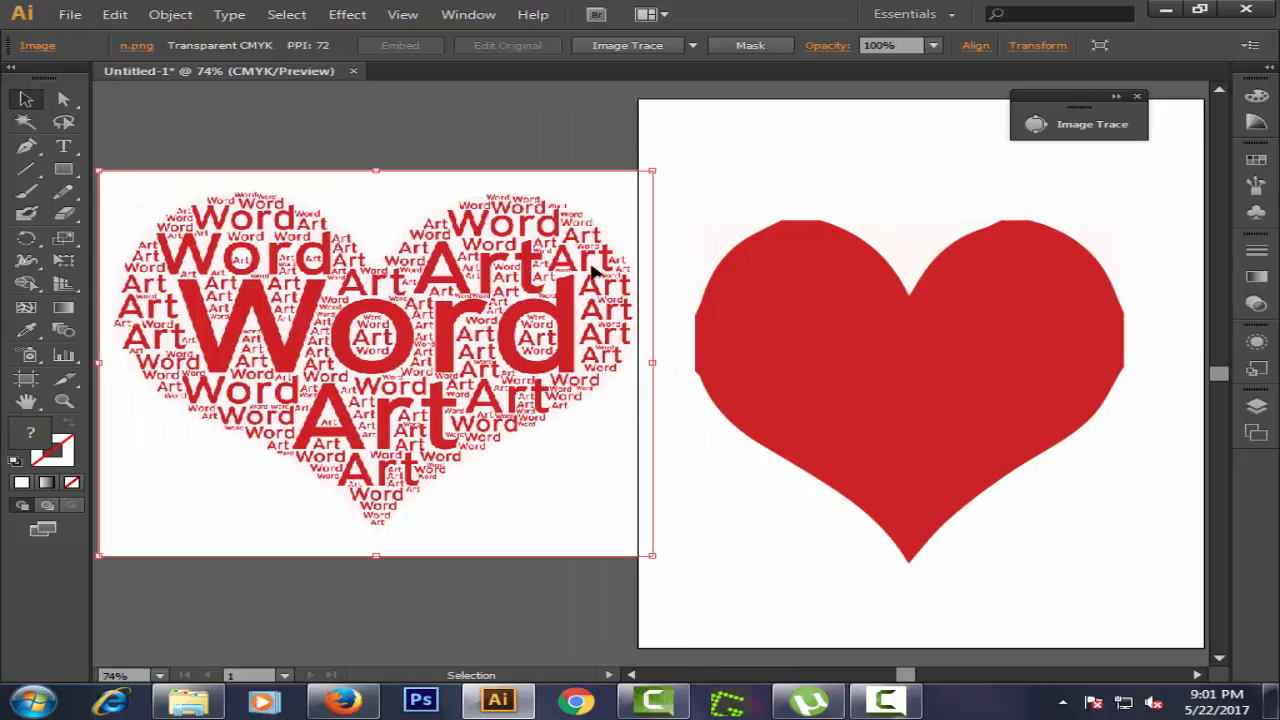
Lock Layer 2 with the word art and make Layer 1 the active layer.
click(1256, 405)
click(989, 417)
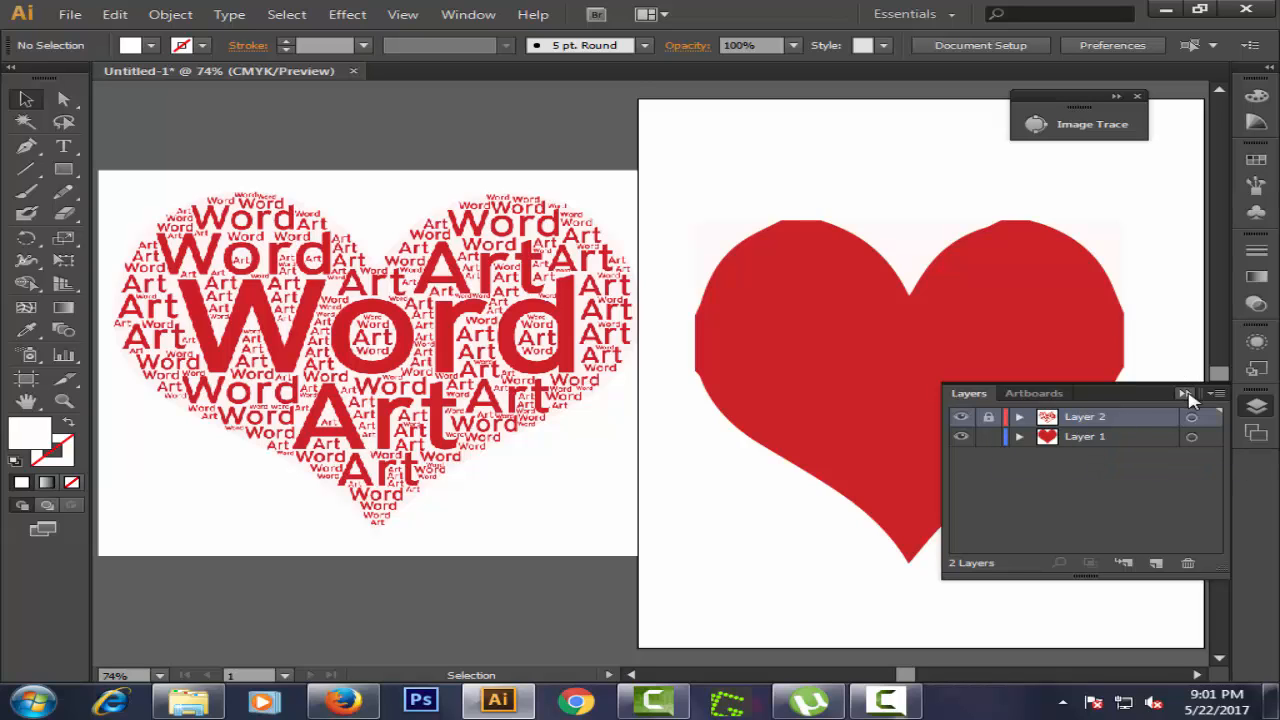
click(1125, 437)
Set the opacity of the traced red heart on Layer 1 to 5%.
click(1063, 338)
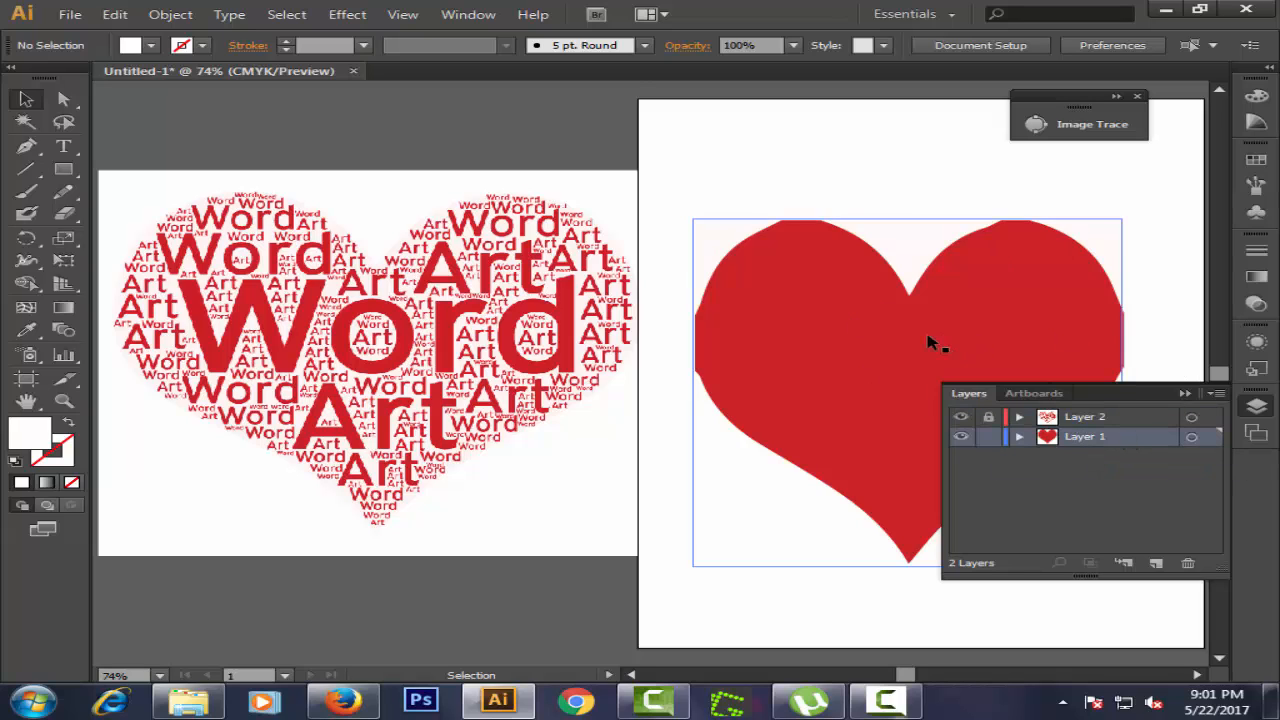
click(929, 342)
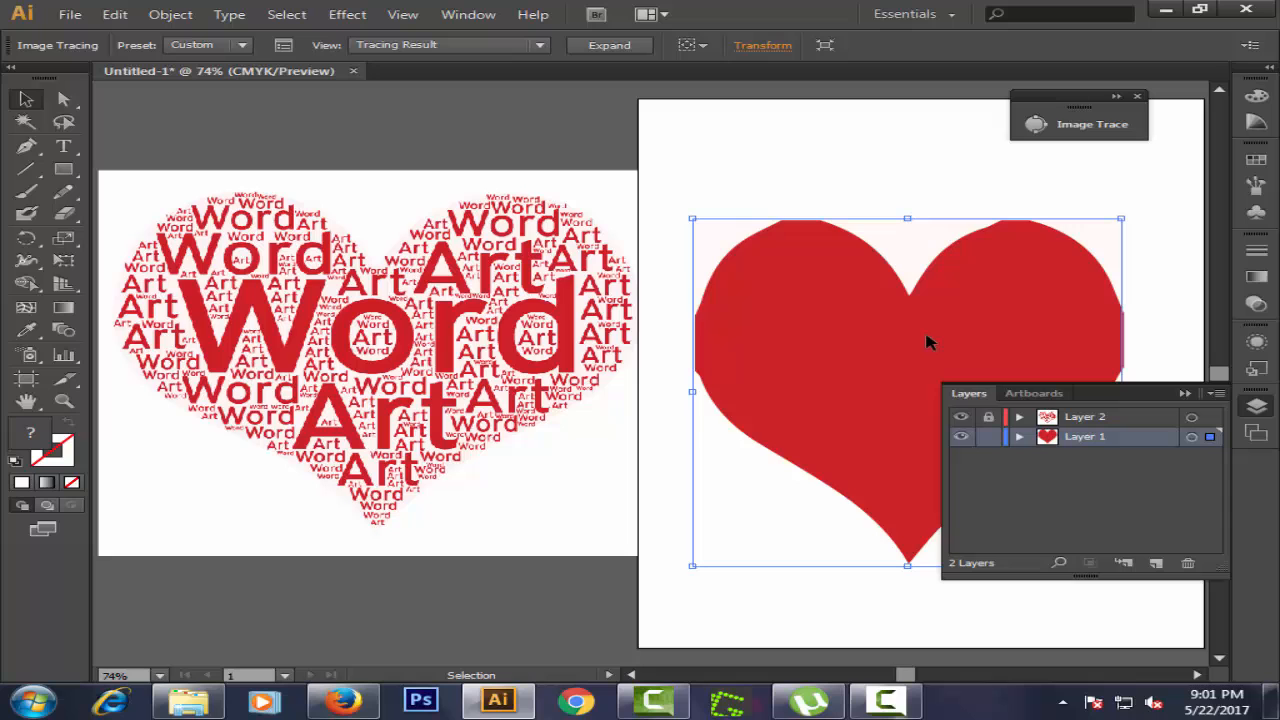
click(1260, 308)
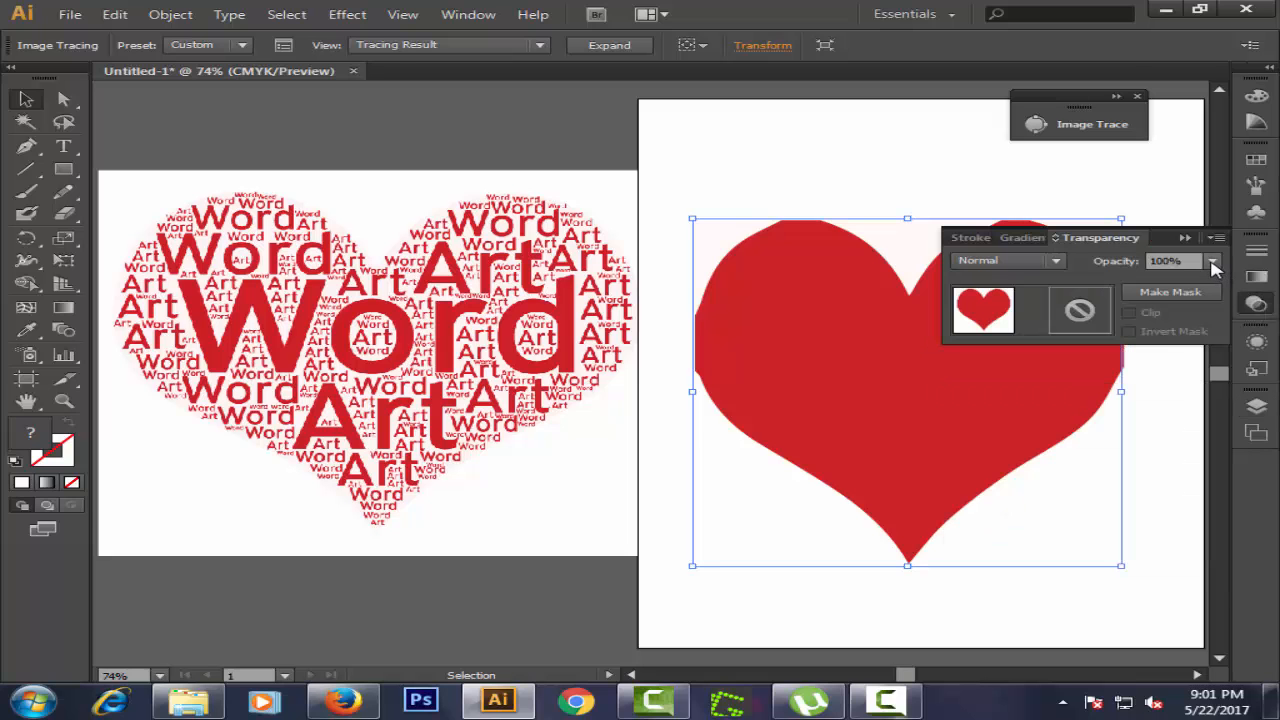
click(1186, 260)
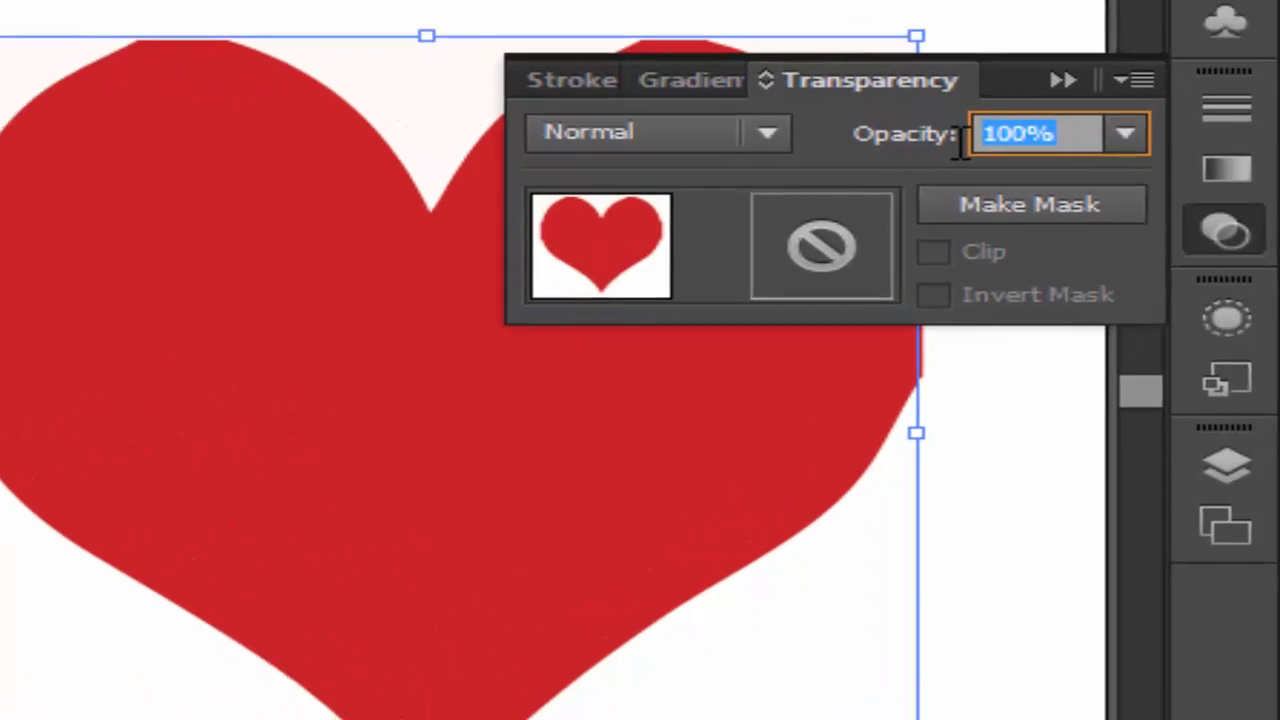
text(5)
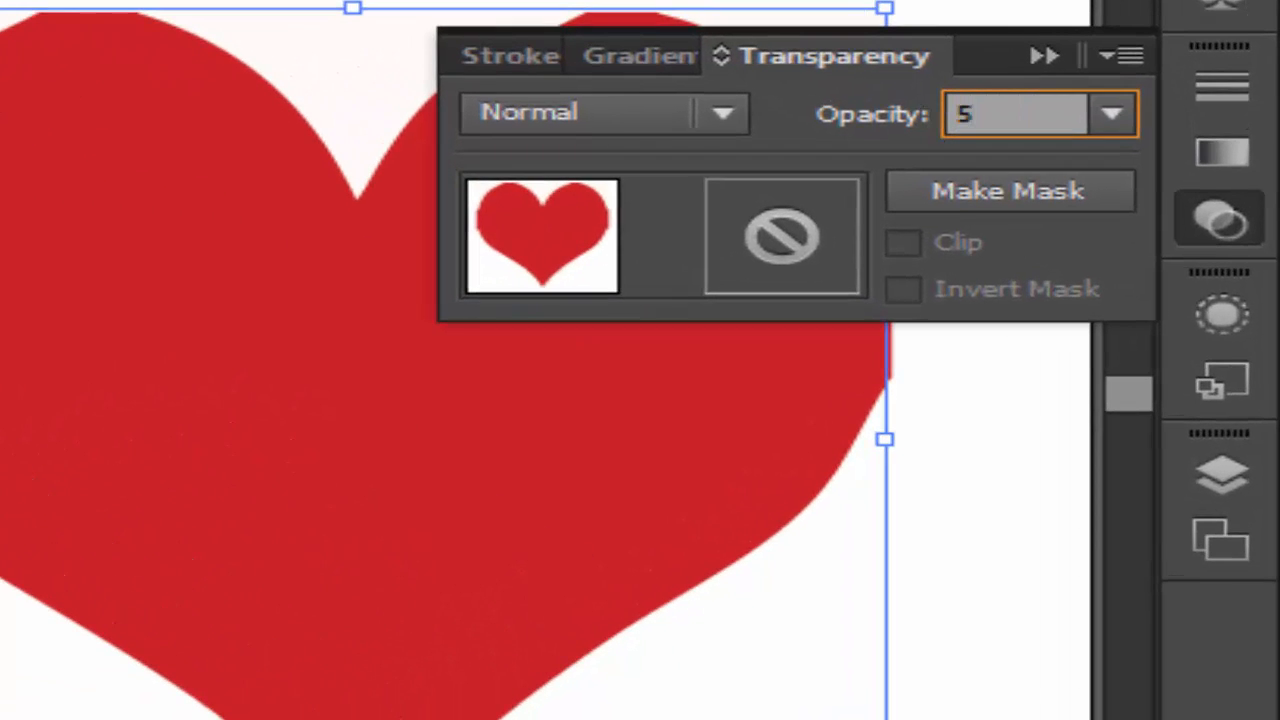
key(Return)
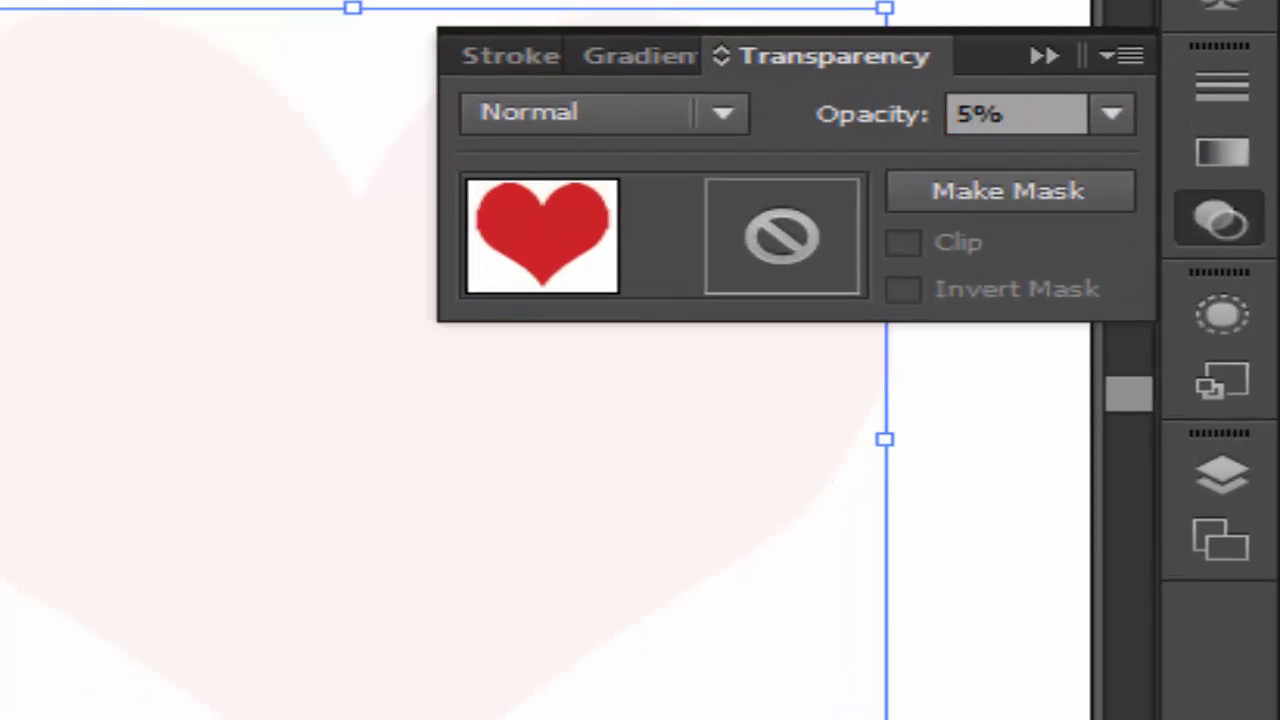
click(1044, 56)
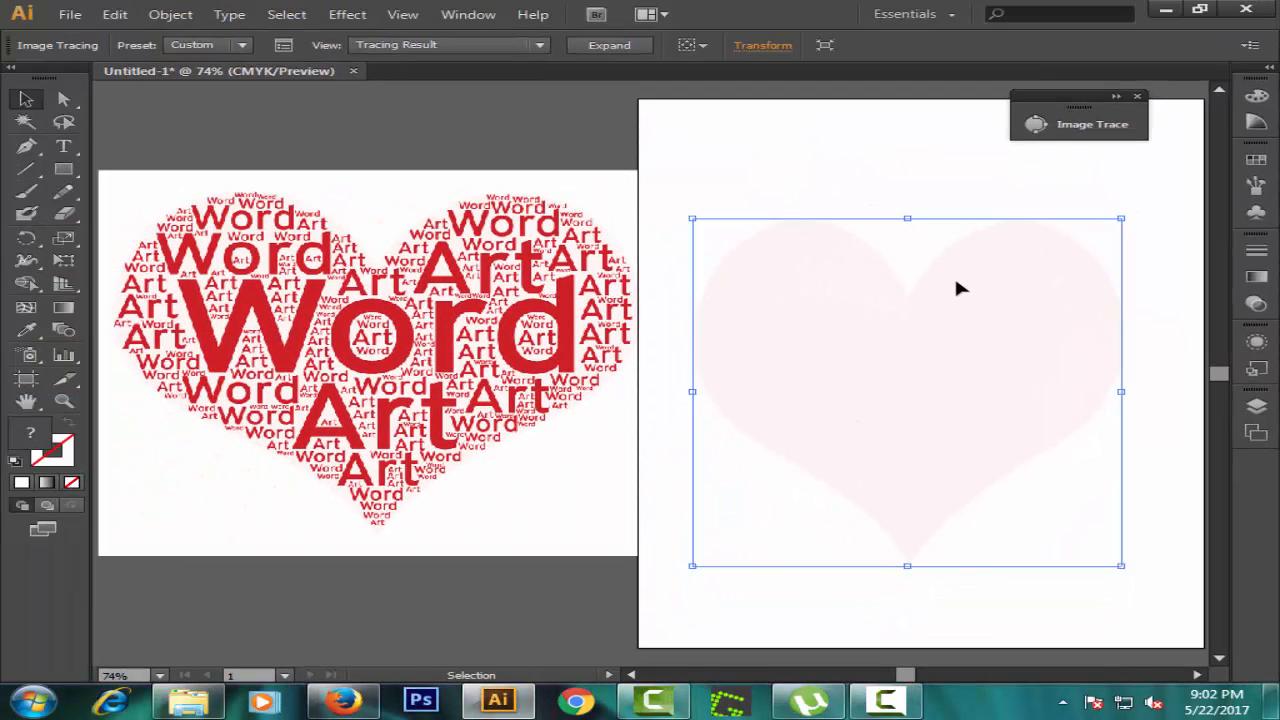
Lock Layer 1 and add a new layer above Layer 2, discarding the one created below it.
click(1256, 406)
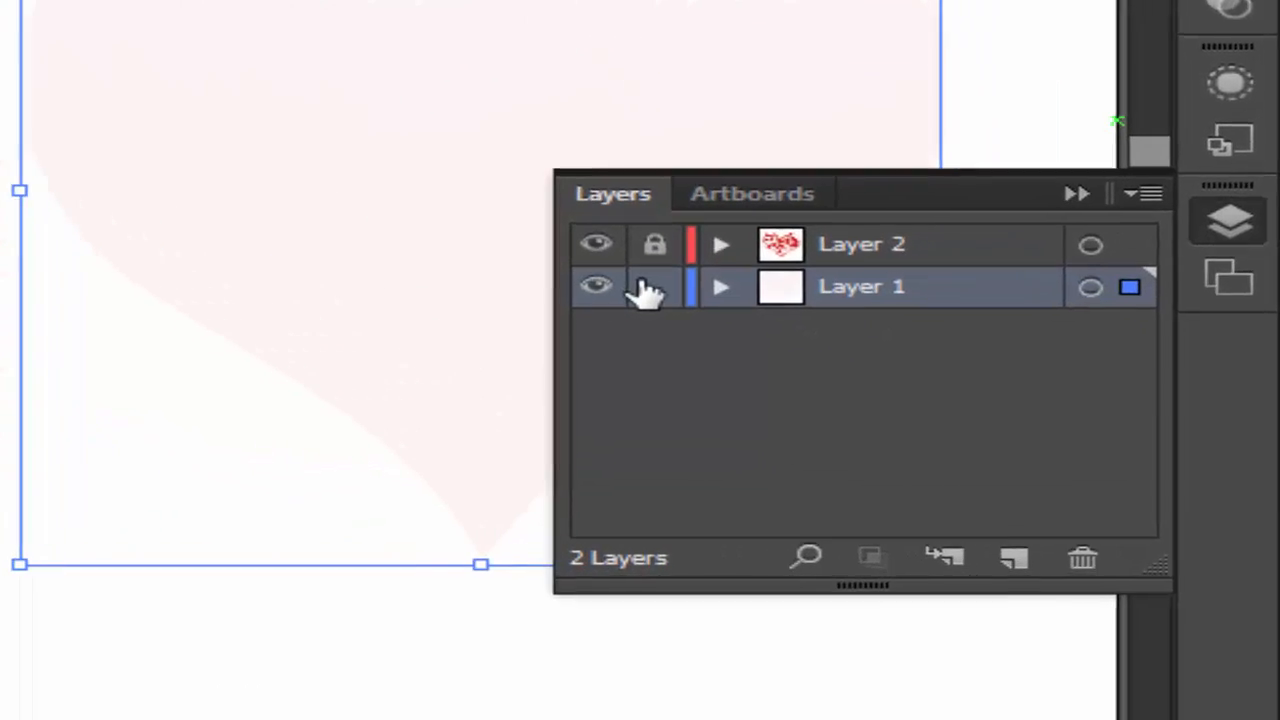
click(571, 250)
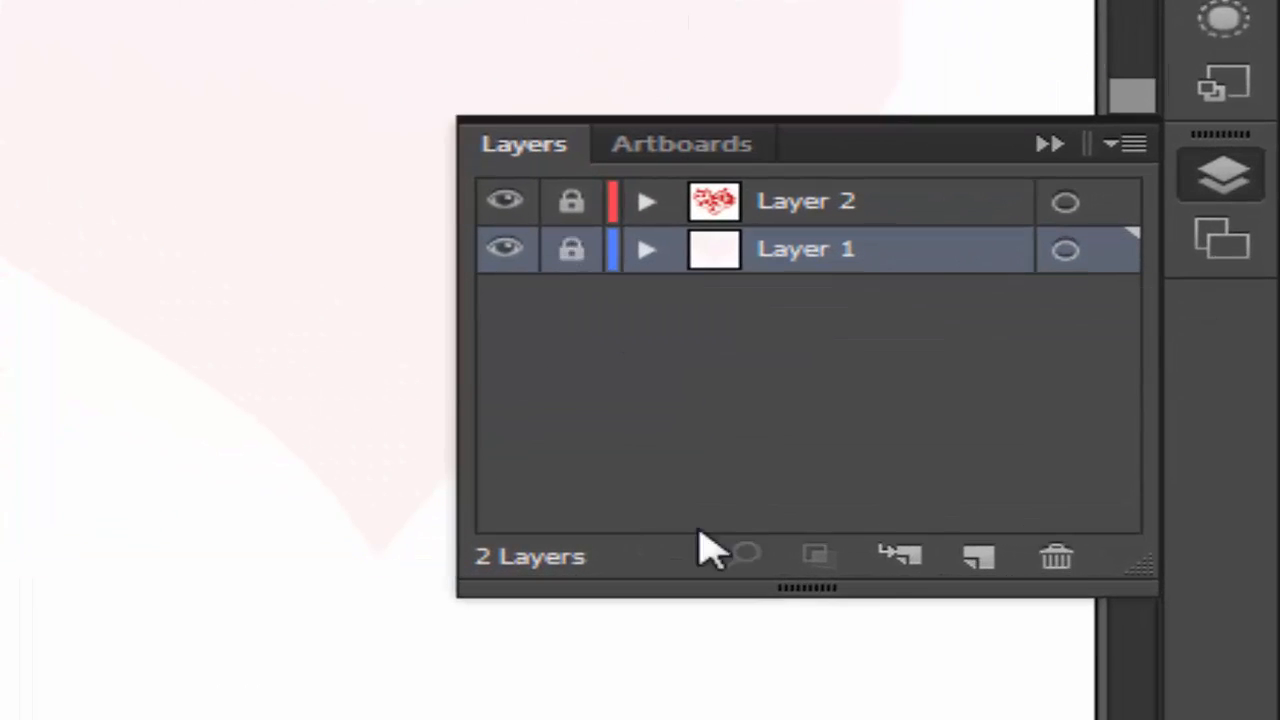
click(980, 560)
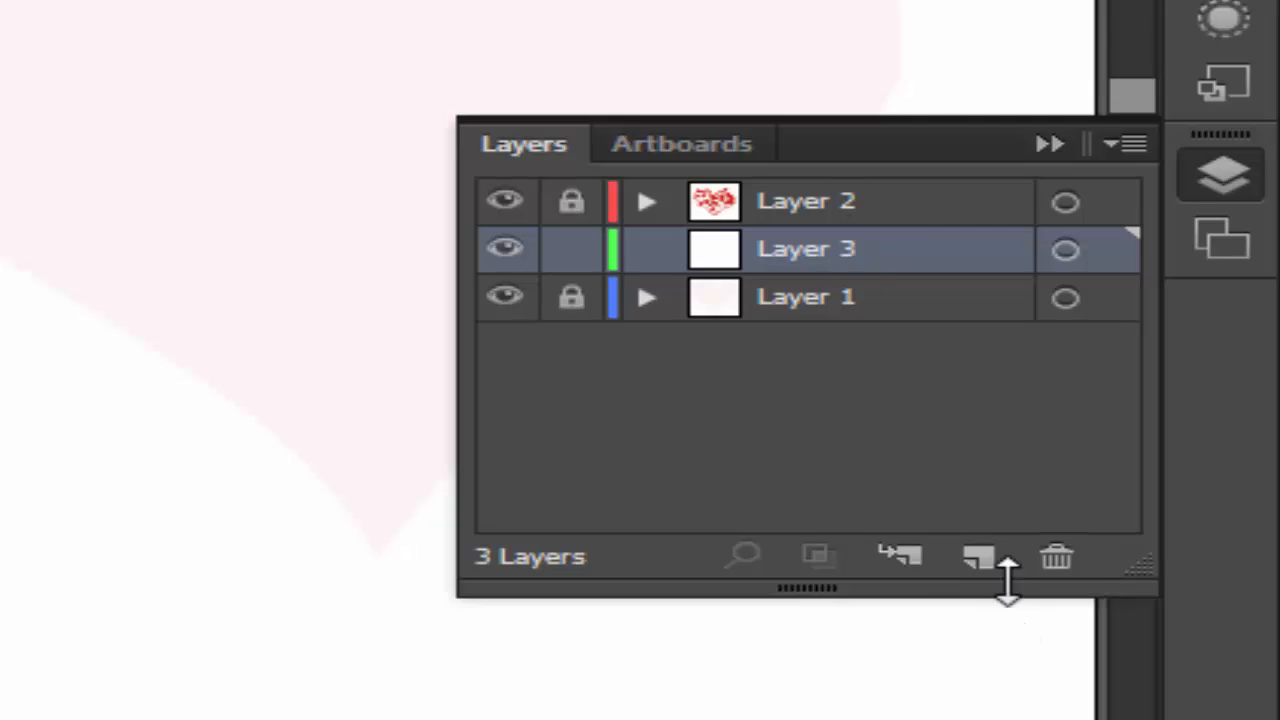
click(1057, 565)
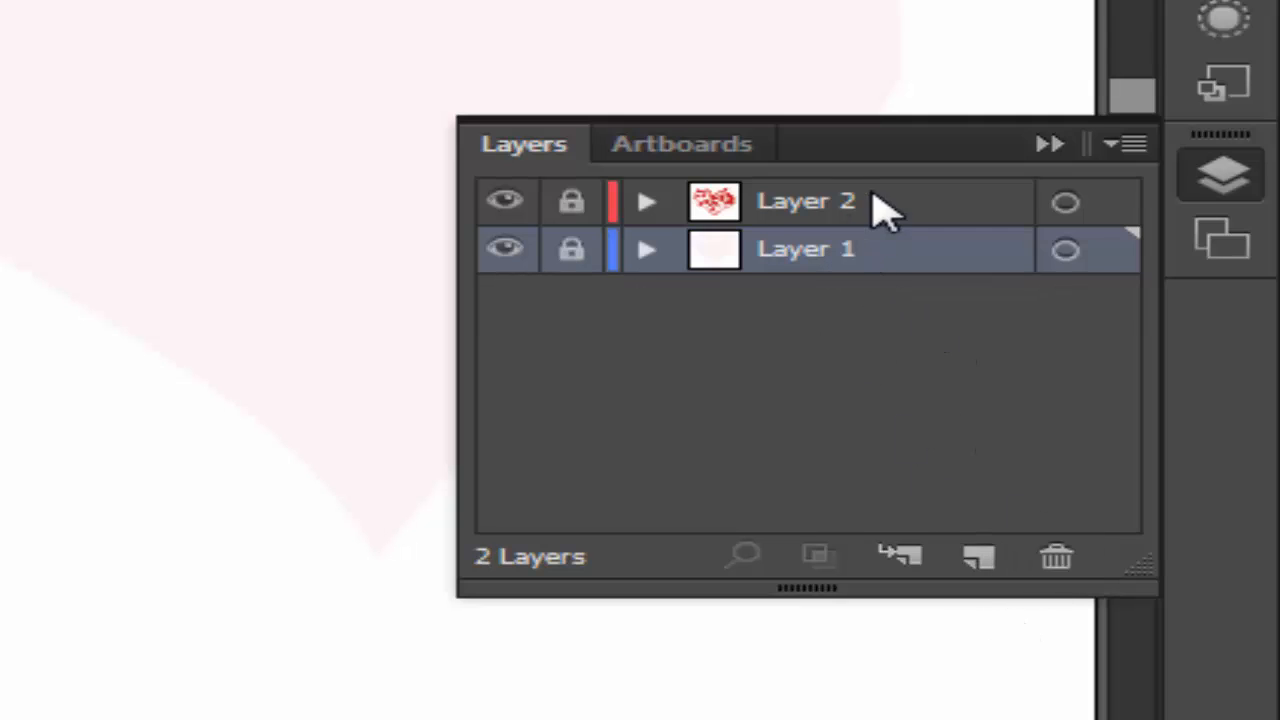
click(874, 205)
click(980, 562)
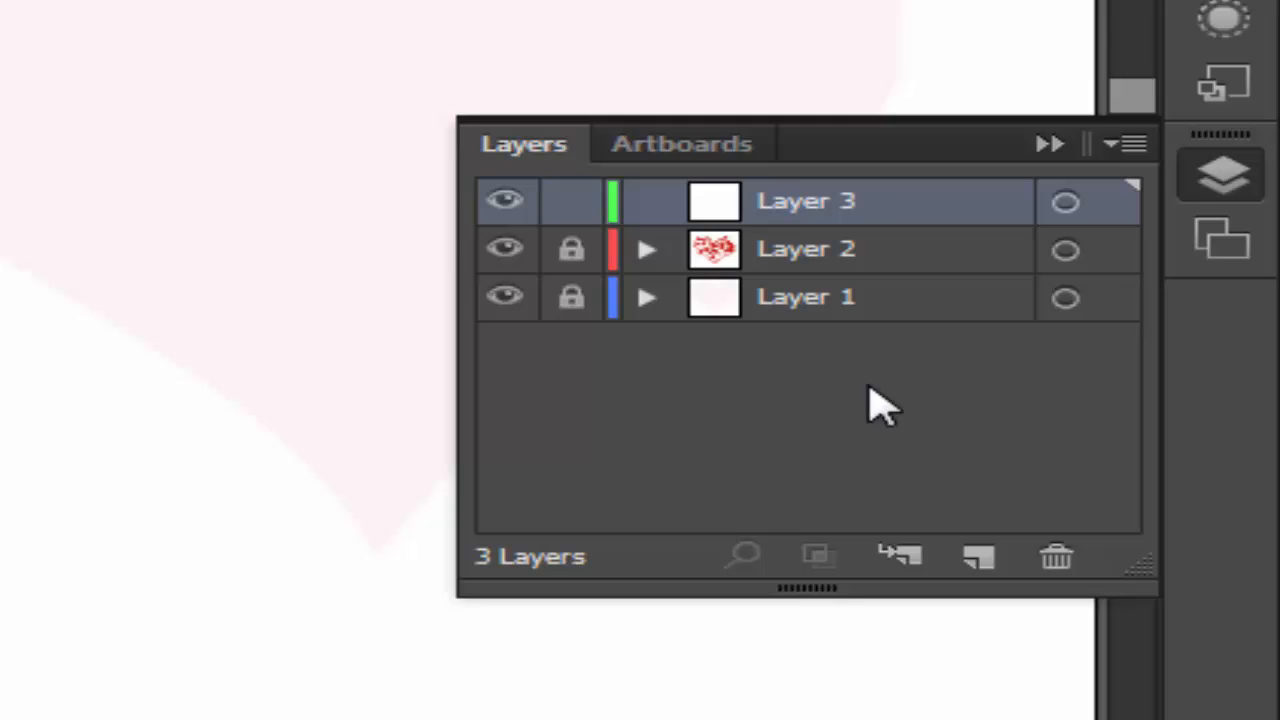
Rename the new top layer as Word.
double_click(795, 205)
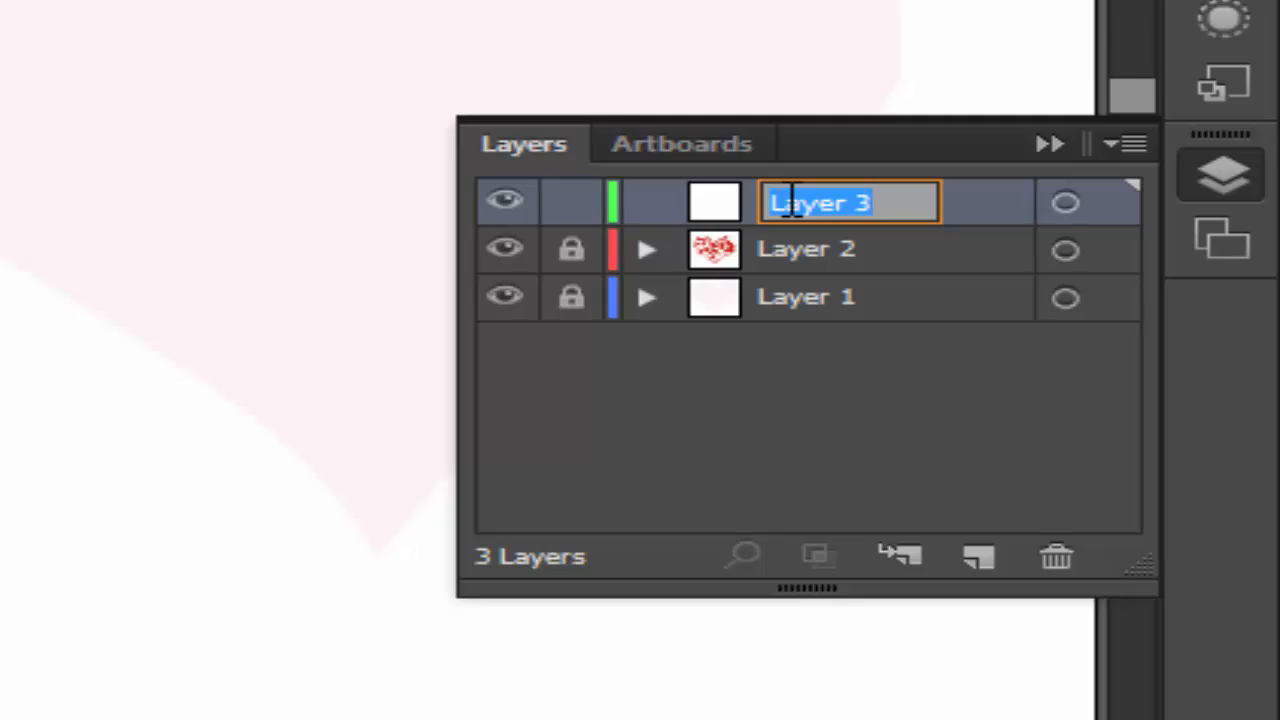
text(W)
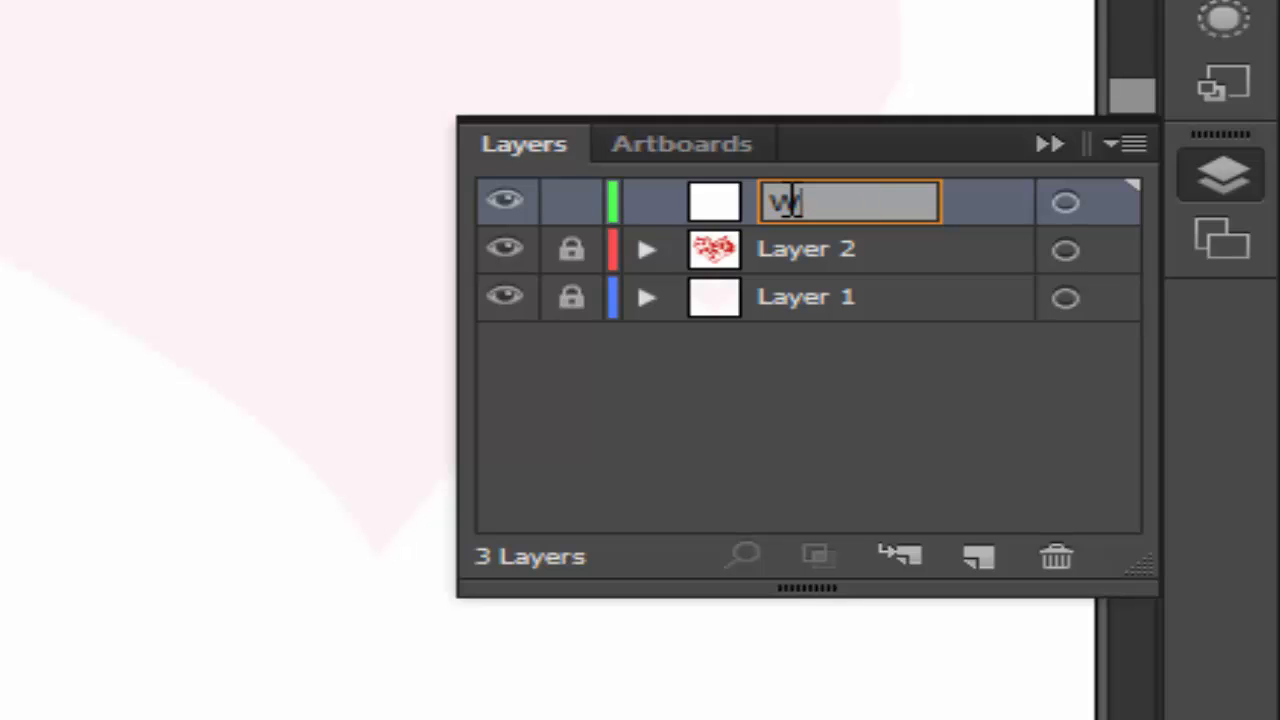
text(ord)
key(Return)
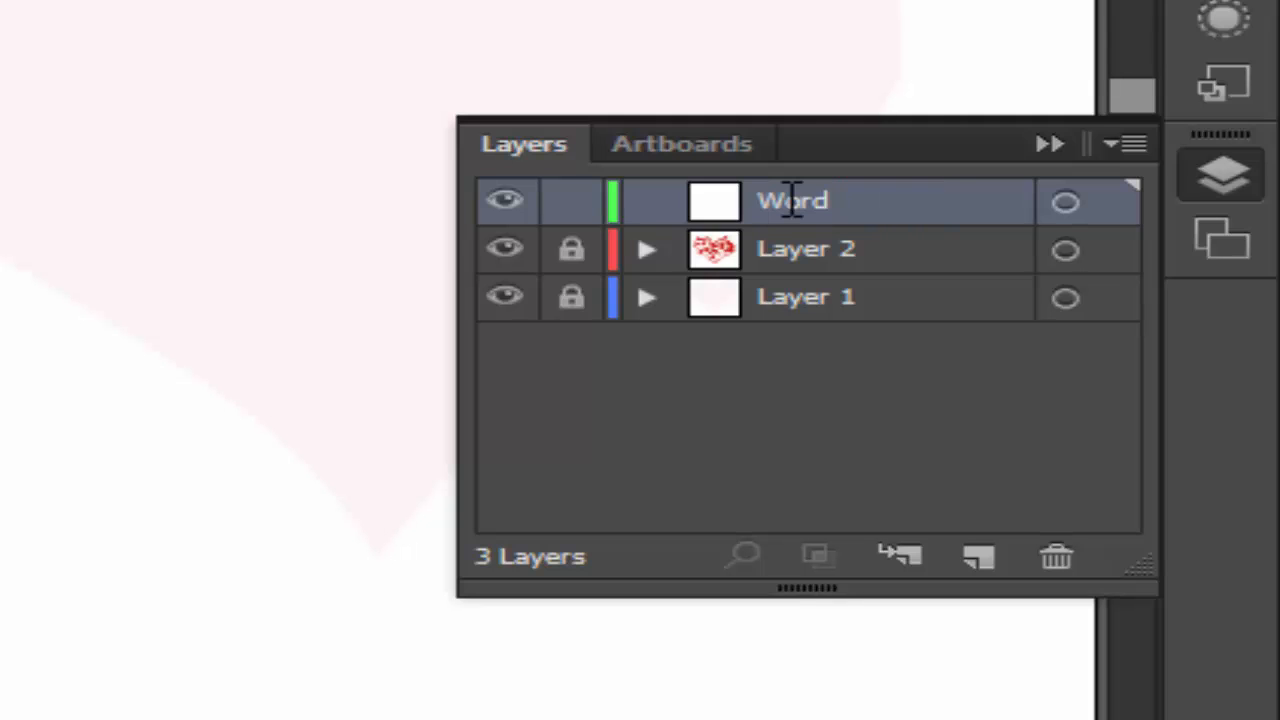
Add another layer above the Word layer and name it Art.
click(980, 556)
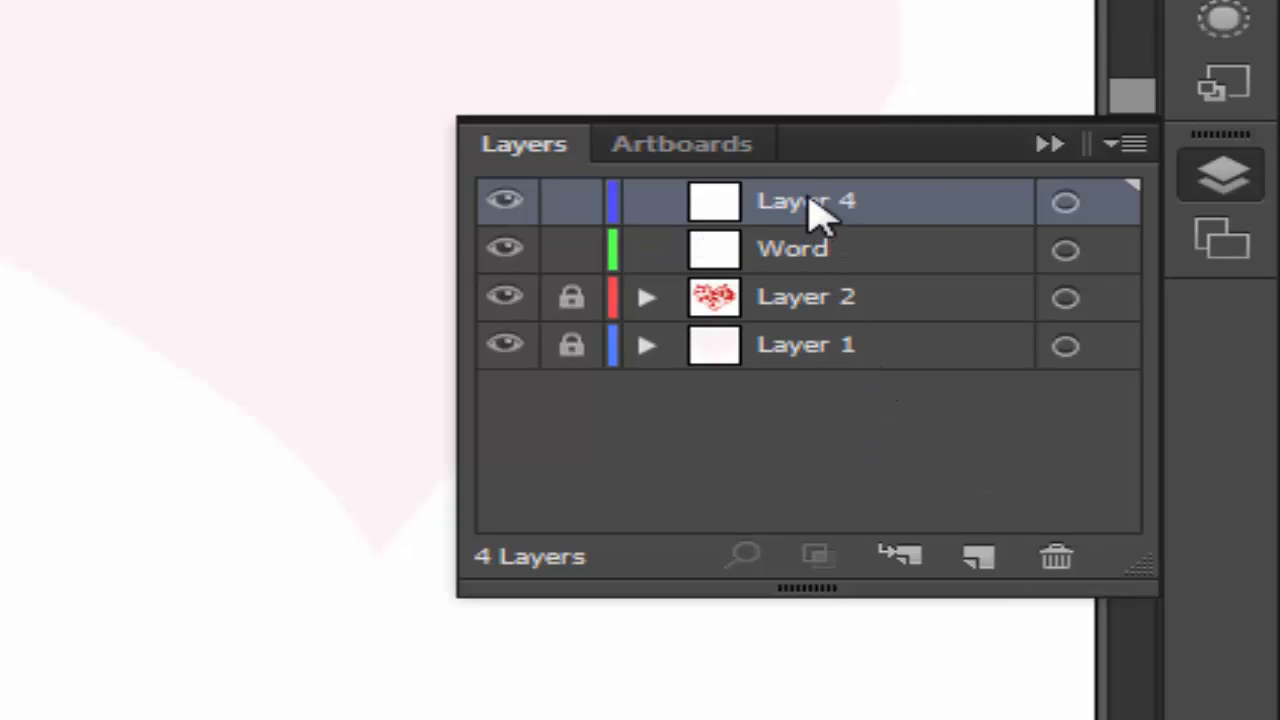
double_click(815, 201)
text(Ar)
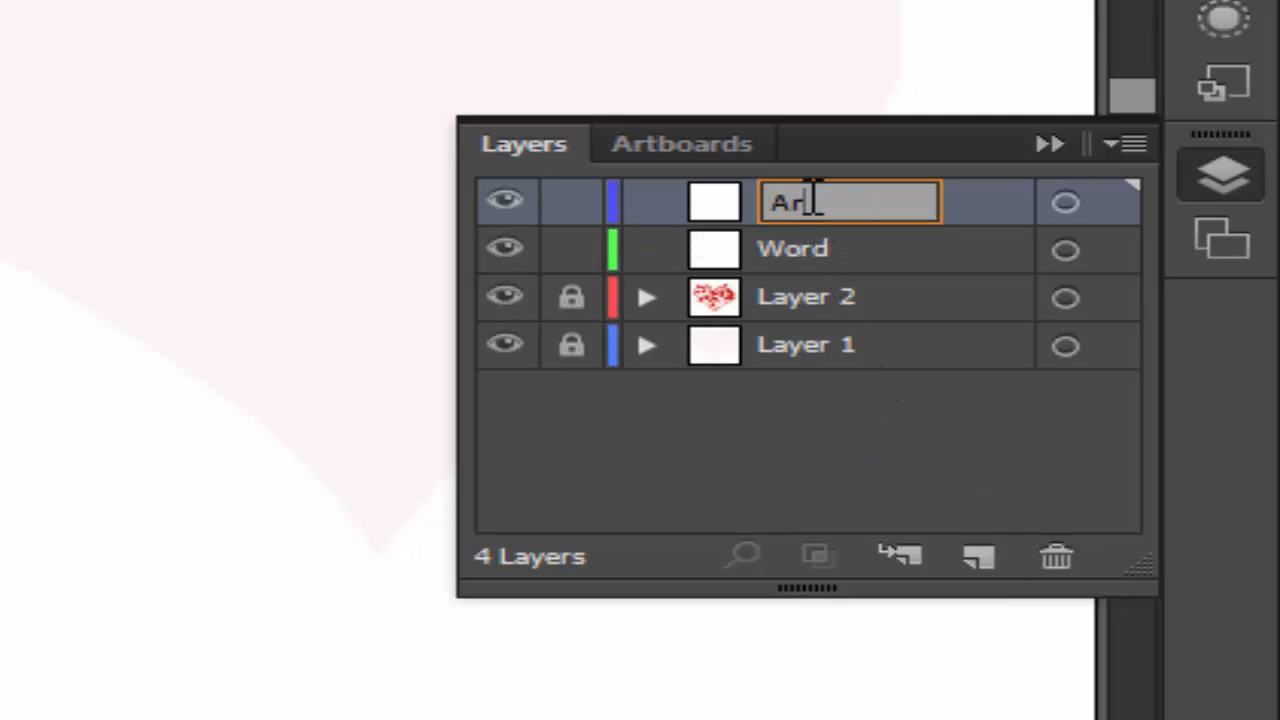
text(t)
key(Return)
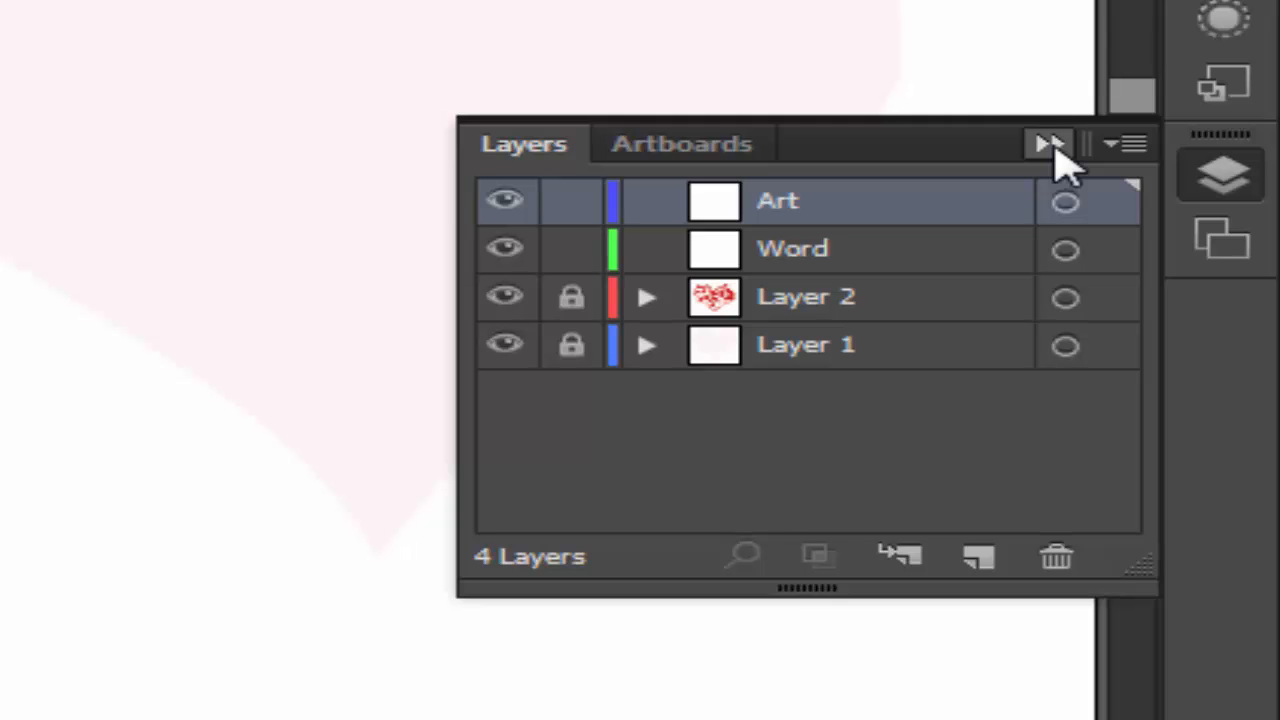
Make the Word layer active and add the point text "Word" inside the faded heart.
click(858, 256)
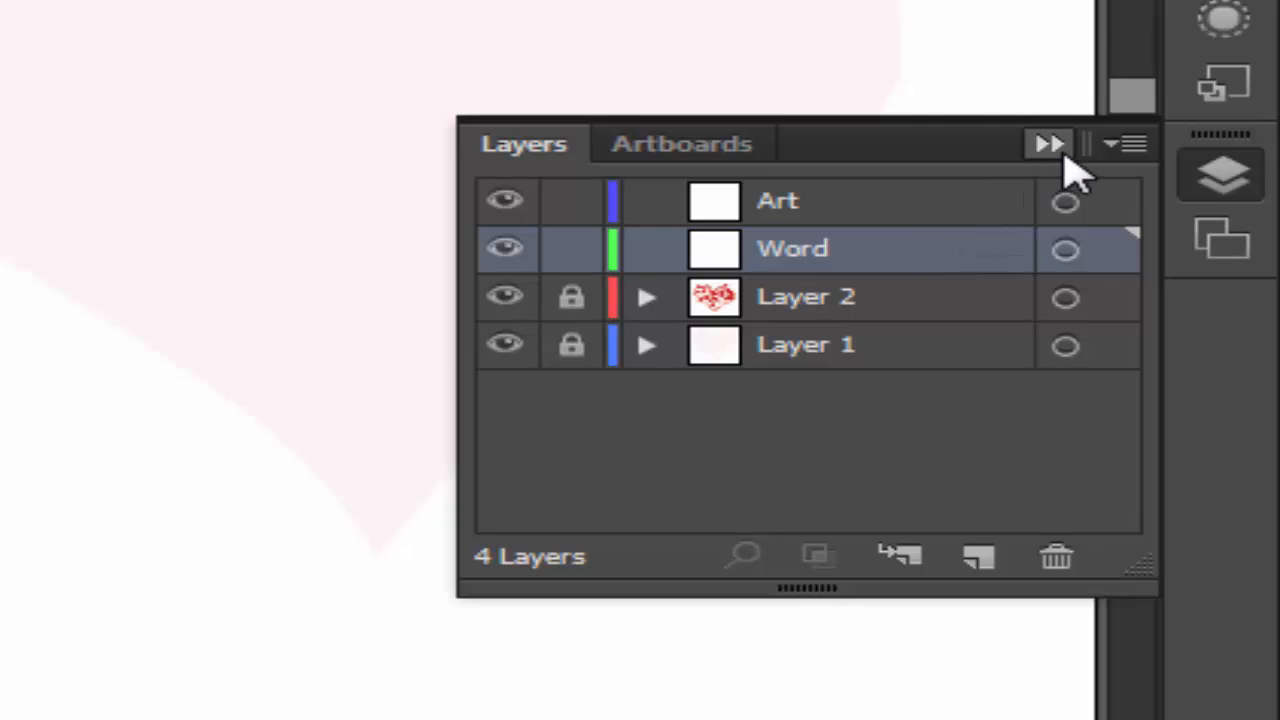
click(1049, 145)
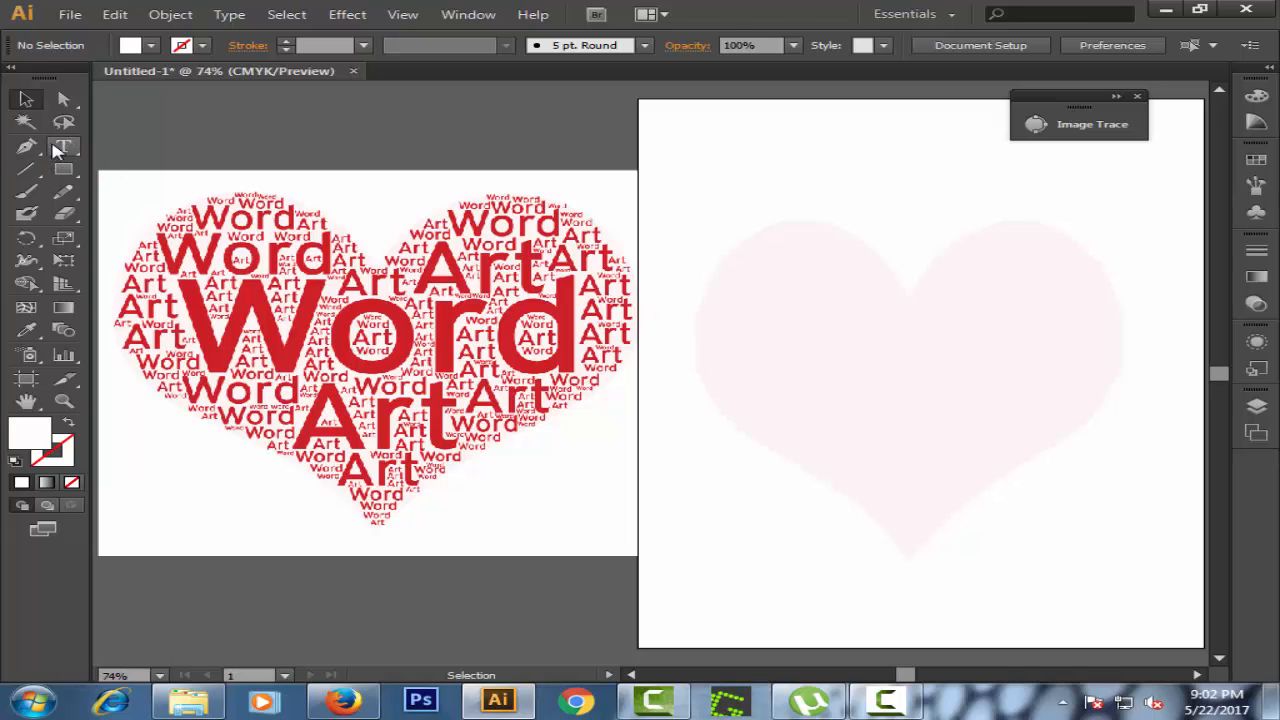
click(59, 148)
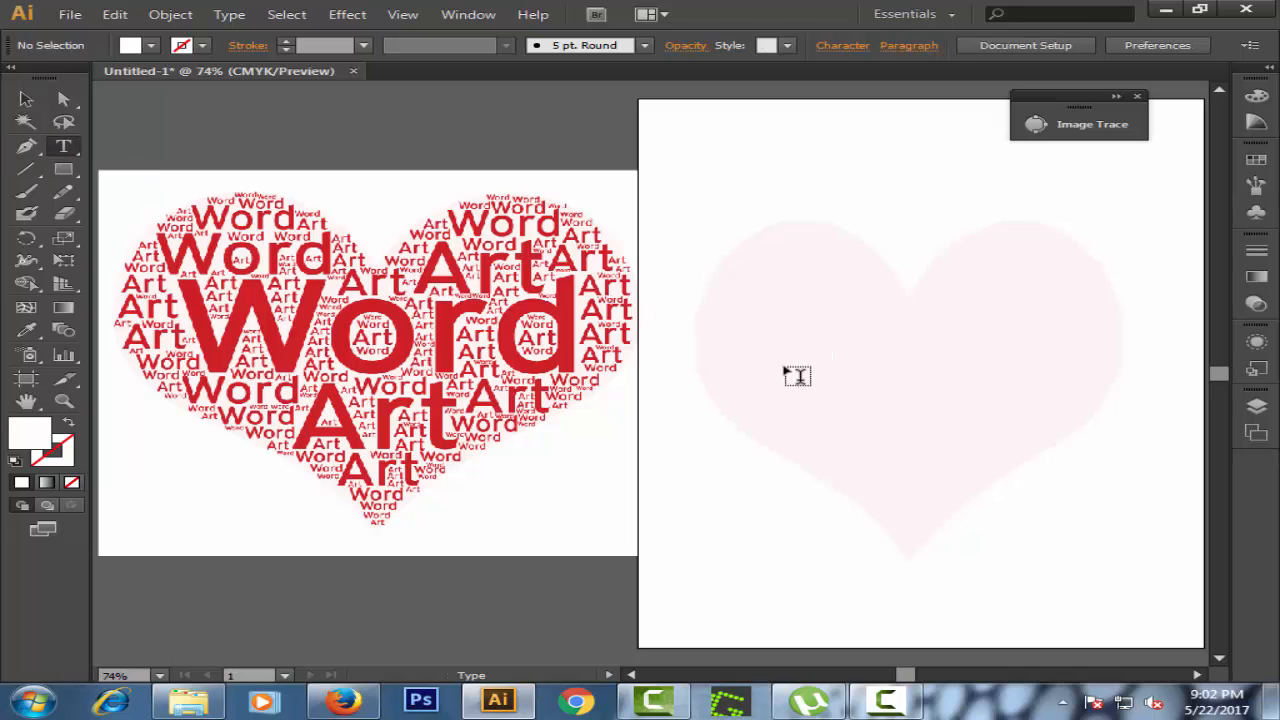
click(792, 370)
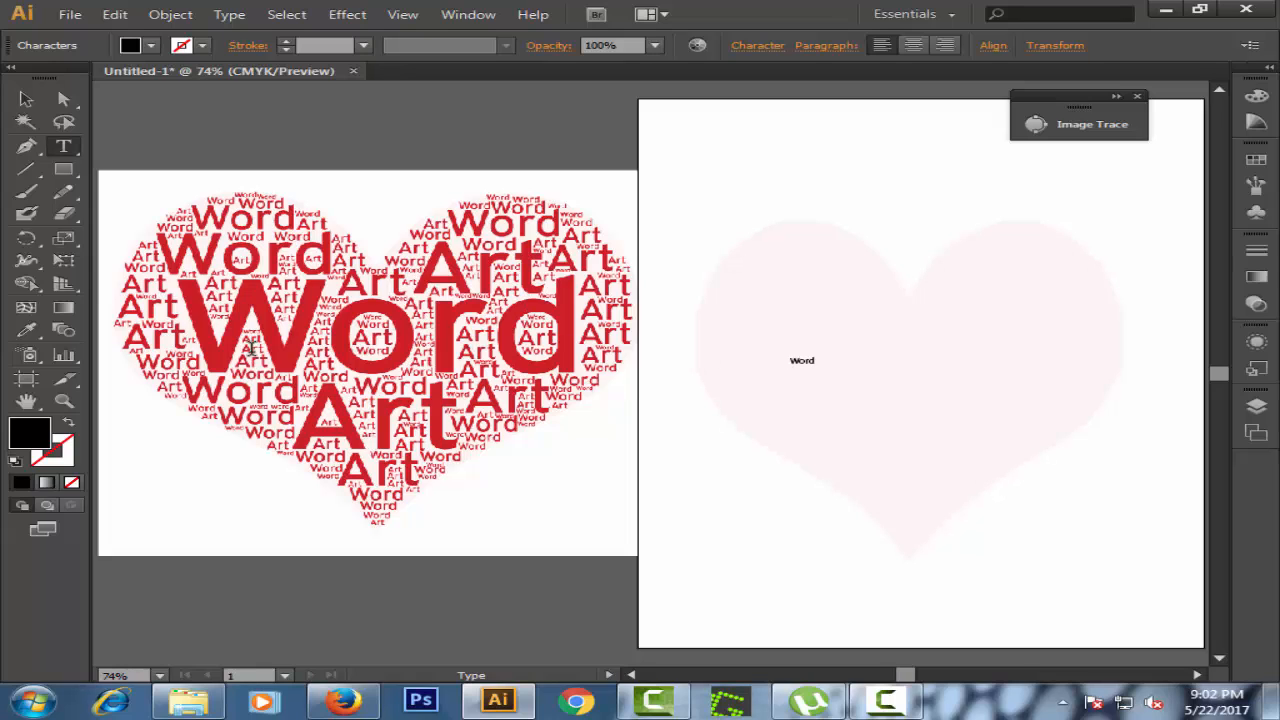
Stretch the "Word" text across nearly the full width of the faded heart and enlarge its height to match the word art sample.
click(26, 98)
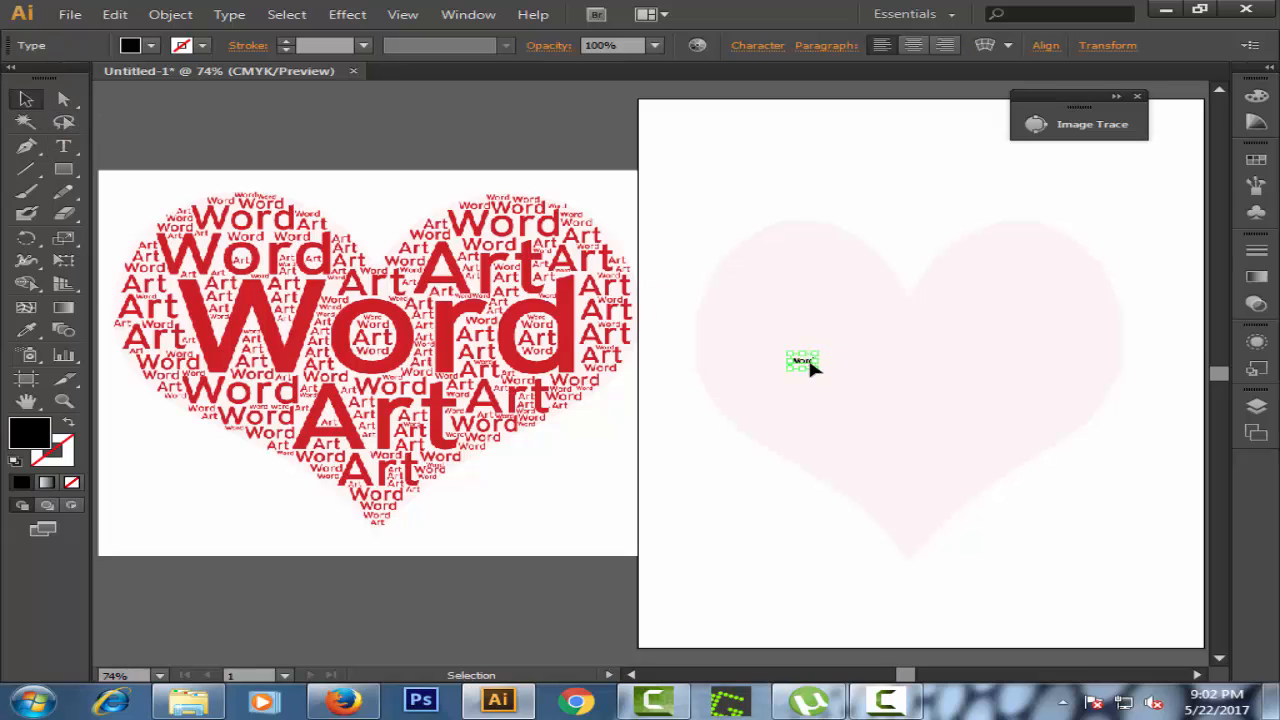
drag(812, 363, 1103, 361)
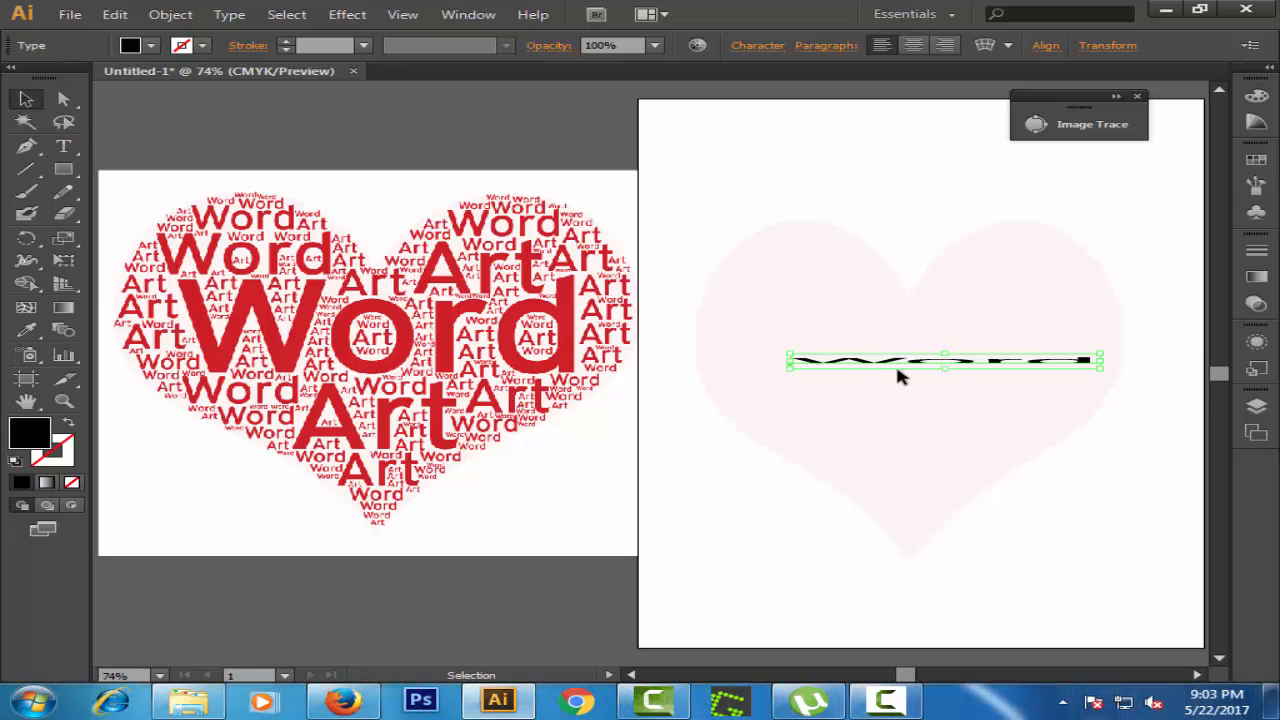
drag(785, 365, 710, 362)
drag(906, 368, 906, 424)
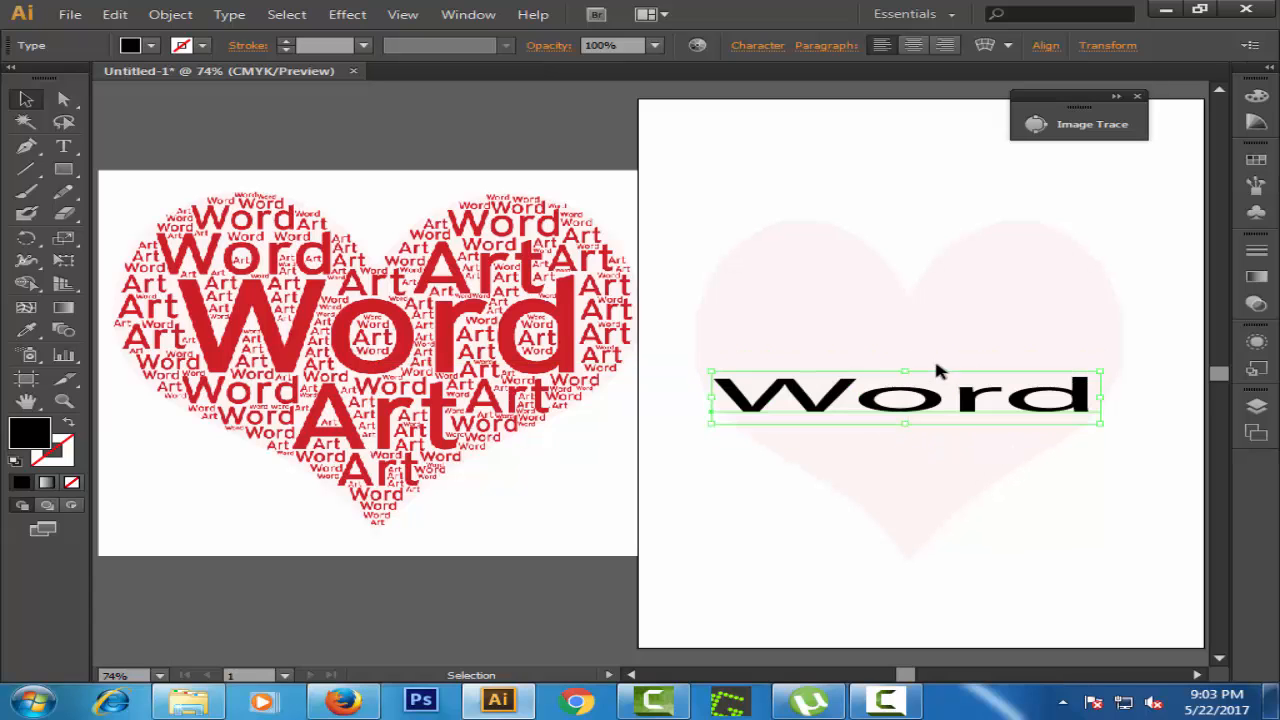
drag(904, 370, 906, 321)
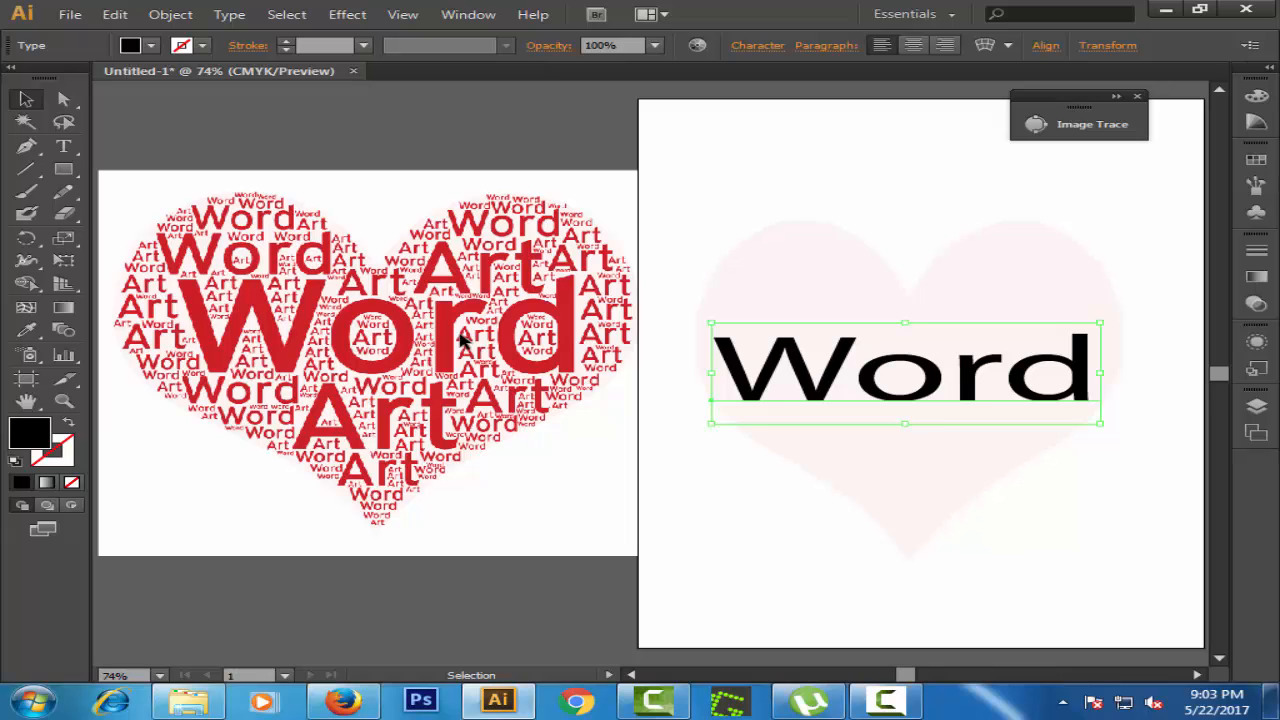
drag(905, 422, 904, 443)
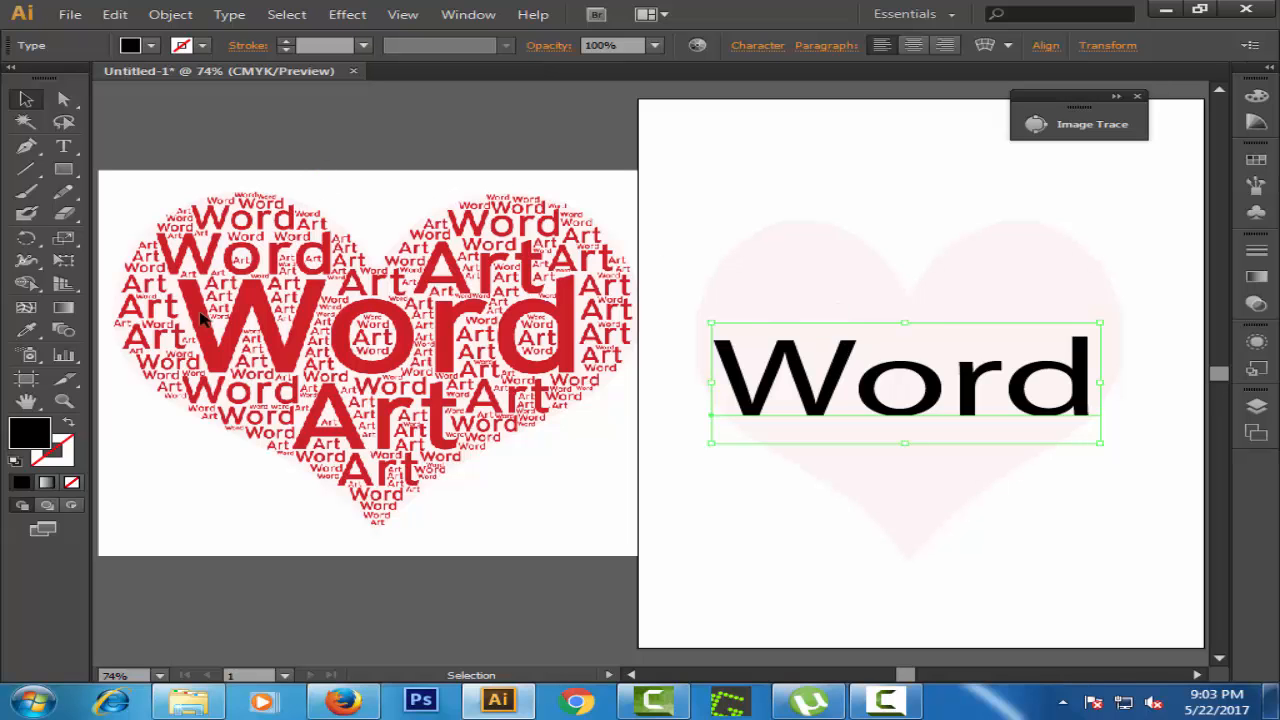
Switch to Firefox, check which font is selected in the WordArt font list, and return to Illustrator.
click(342, 701)
click(400, 556)
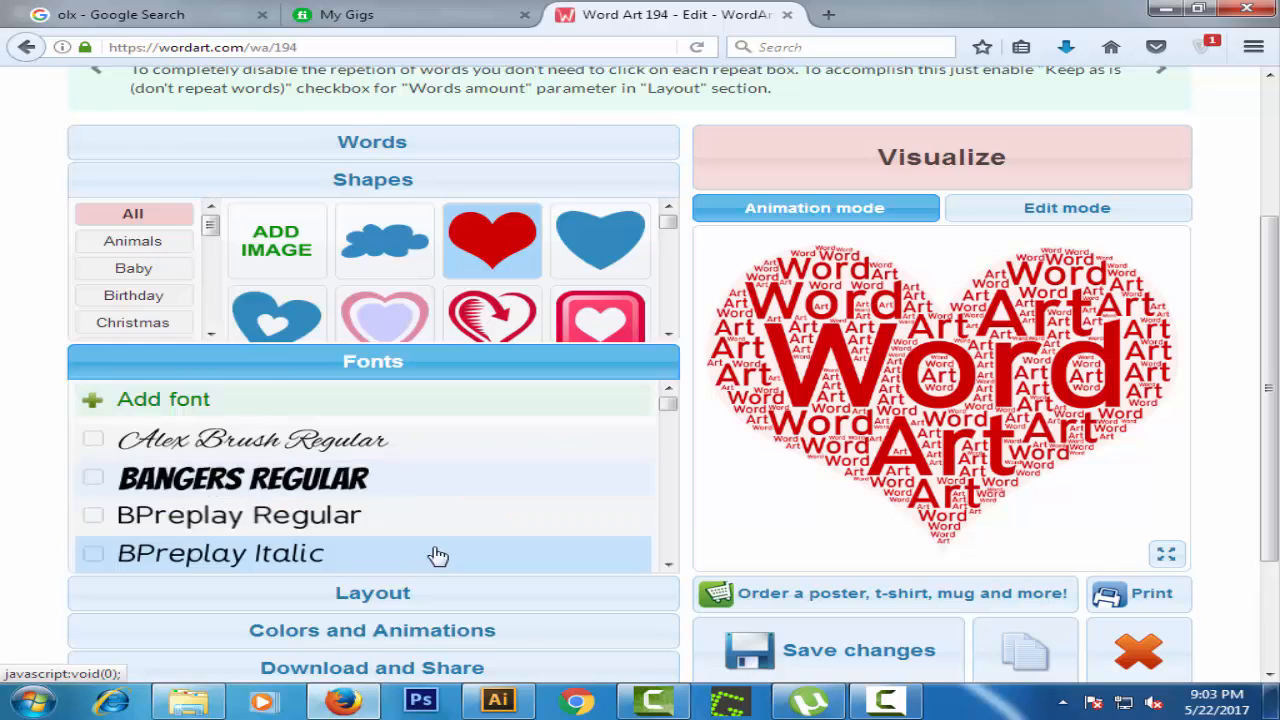
scroll(500, 366, down, 6)
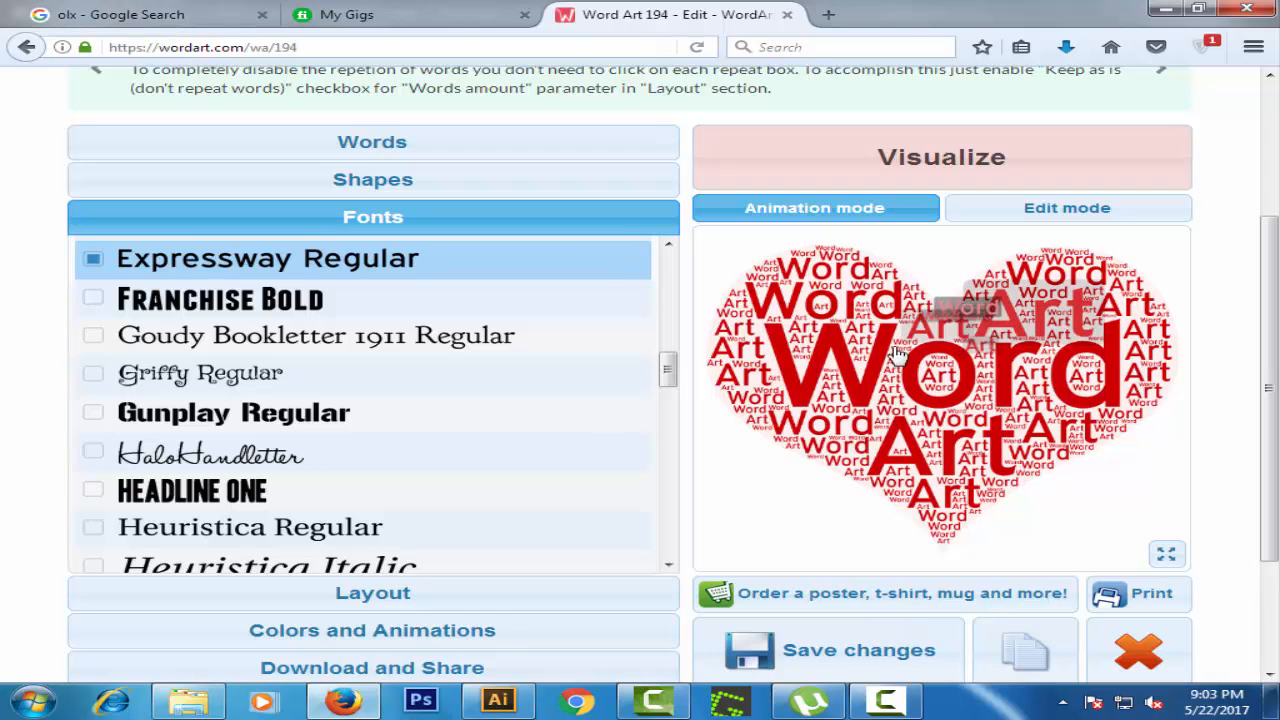
click(505, 712)
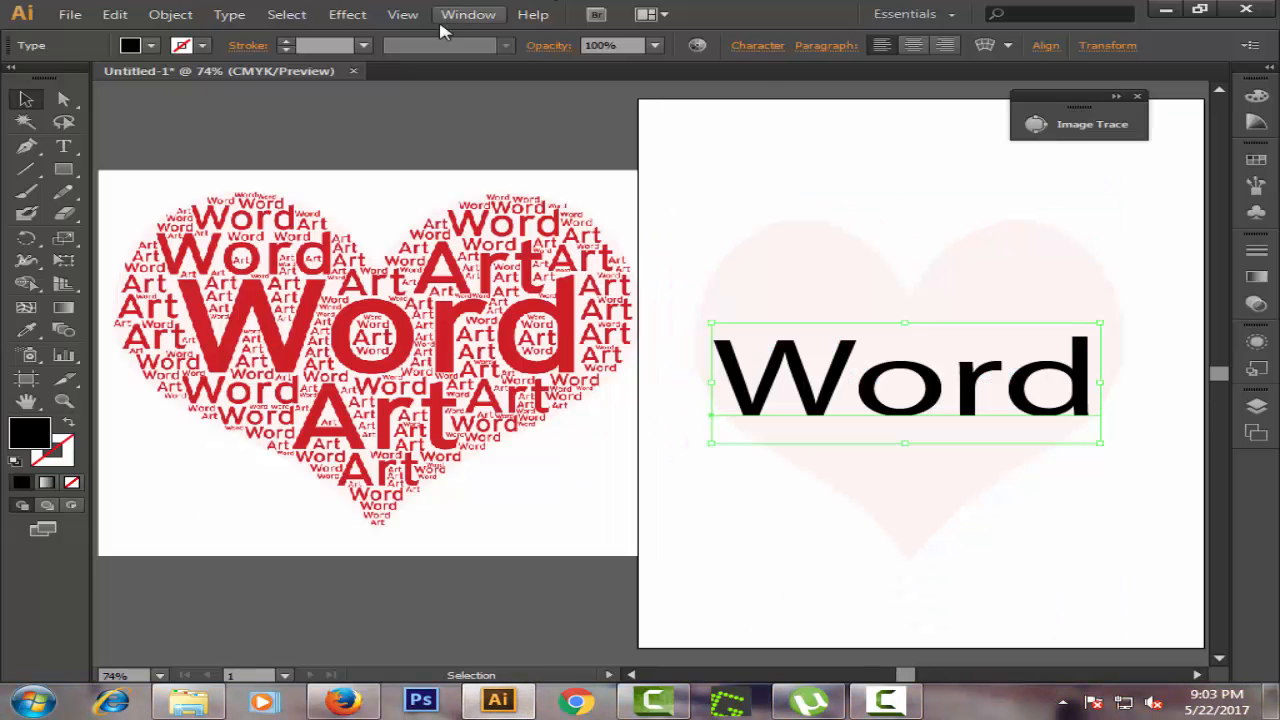
Set the font of the large "Word" text to Arial Regular.
click(773, 48)
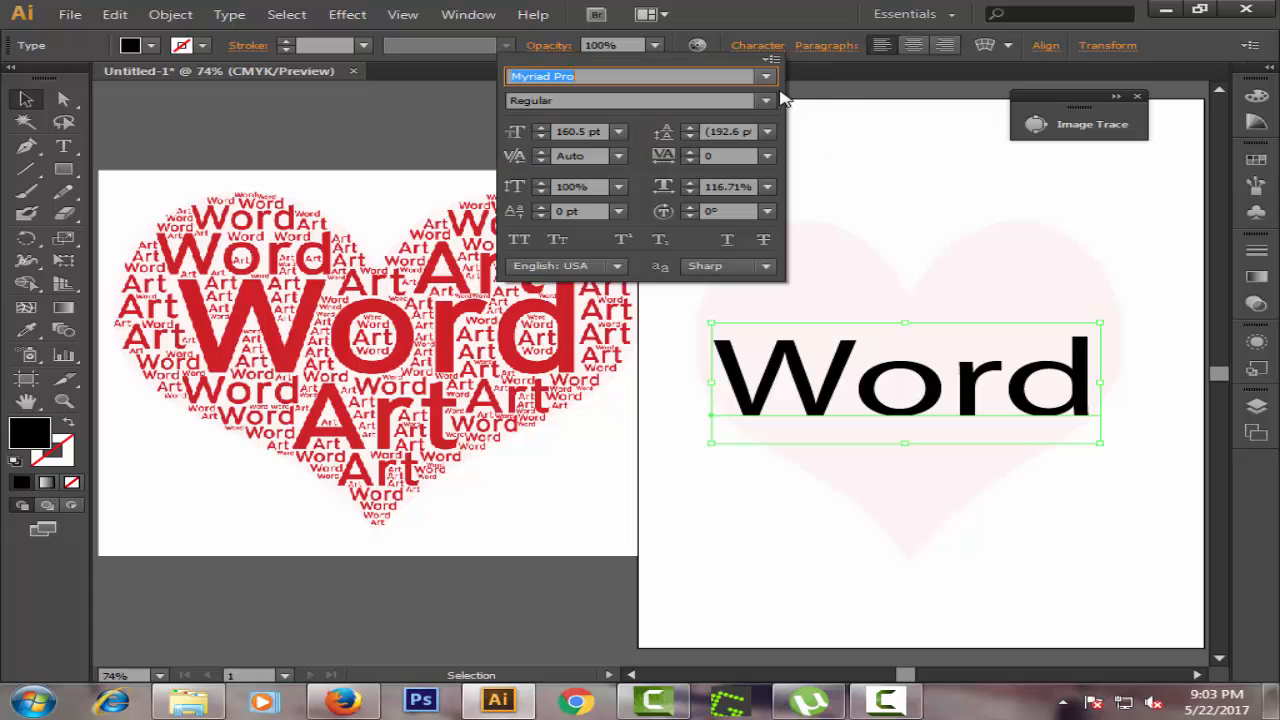
click(767, 79)
mouse_move(785, 88)
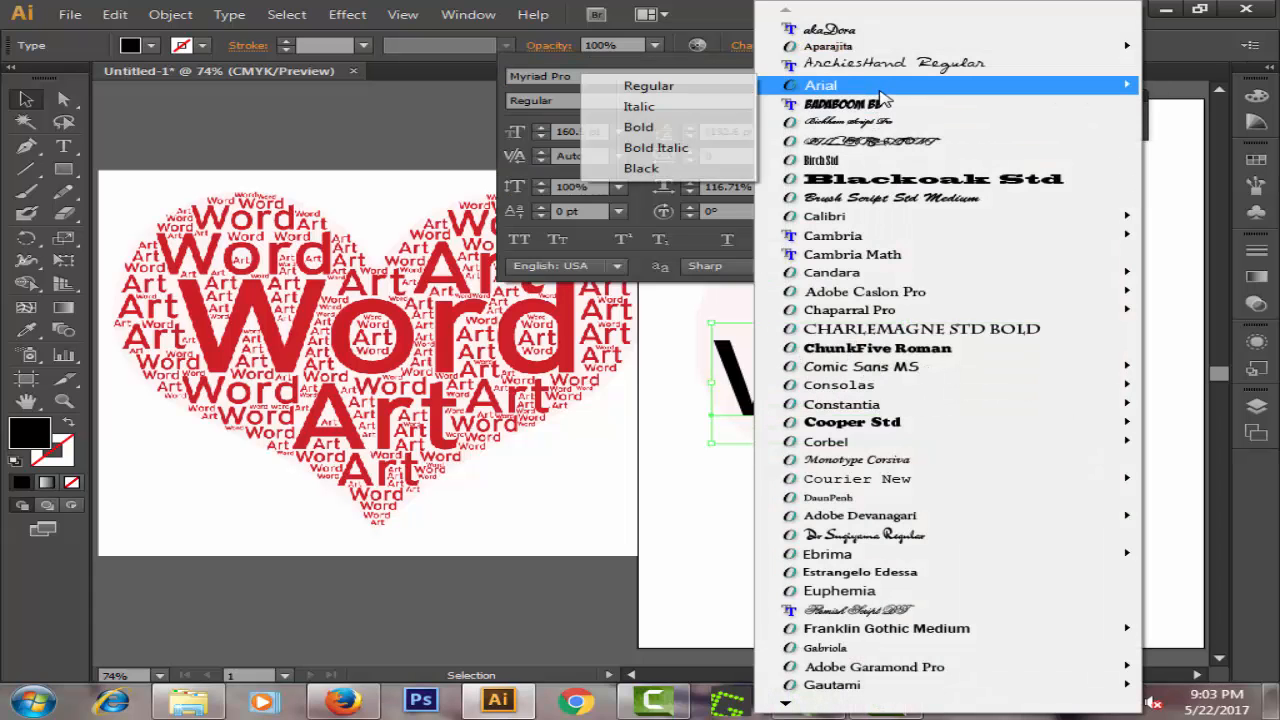
click(700, 87)
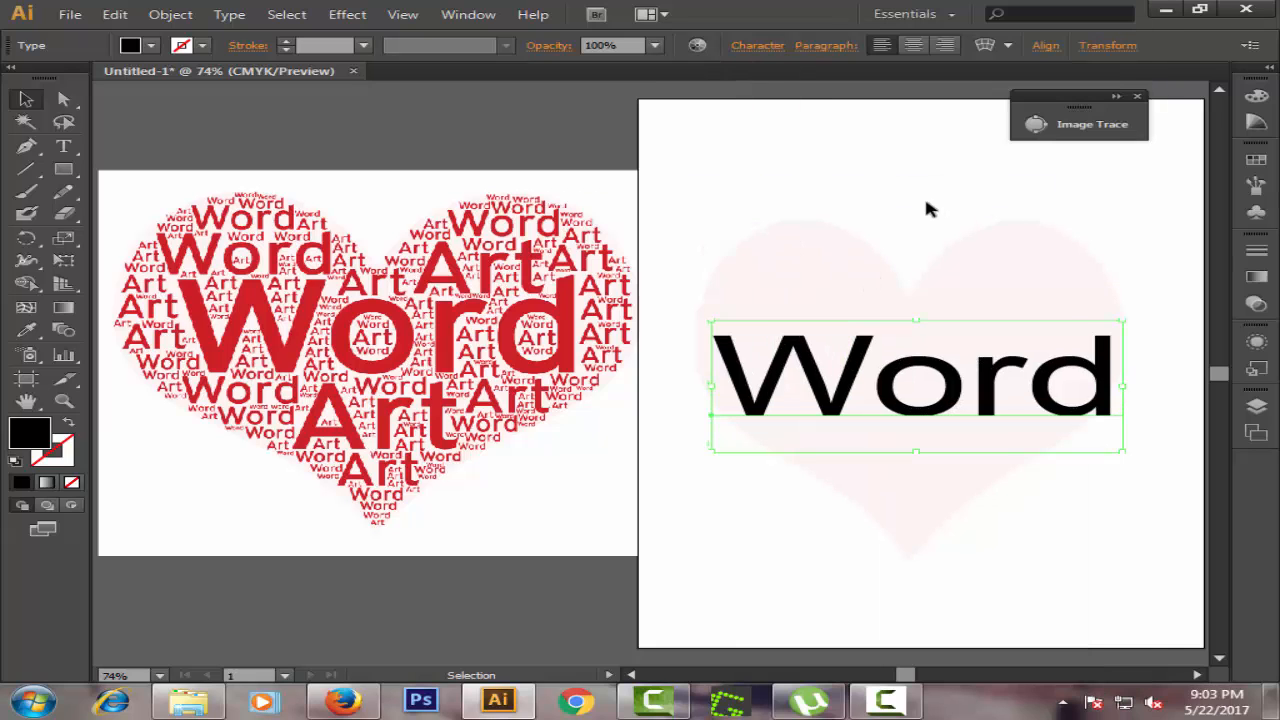
Fill the large "Word" text with bright red, #F90B1C.
double_click(44, 438)
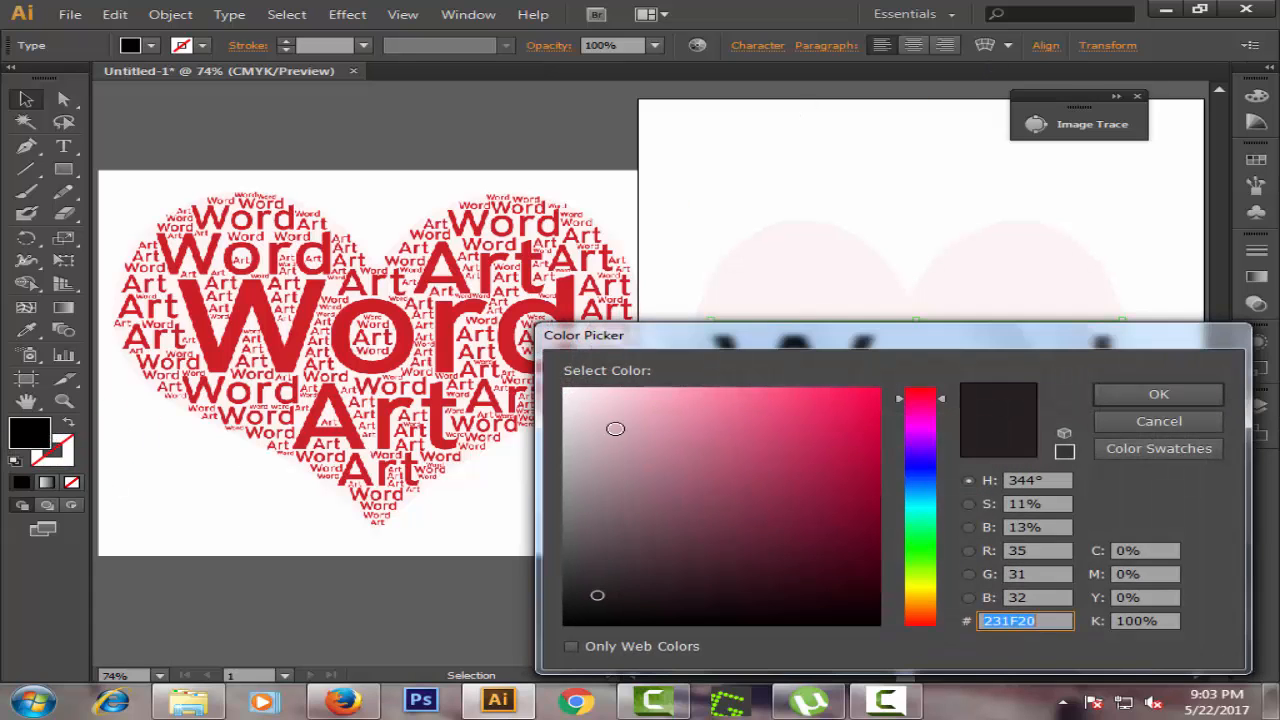
click(893, 396)
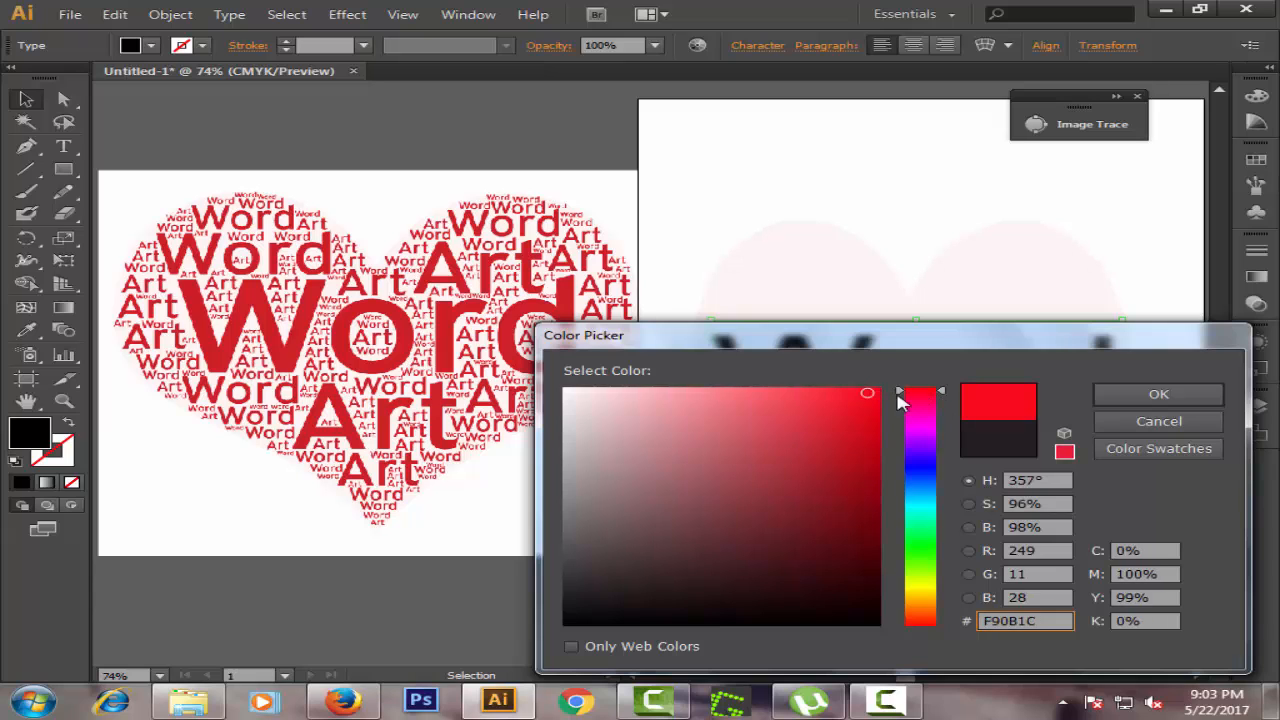
click(1128, 396)
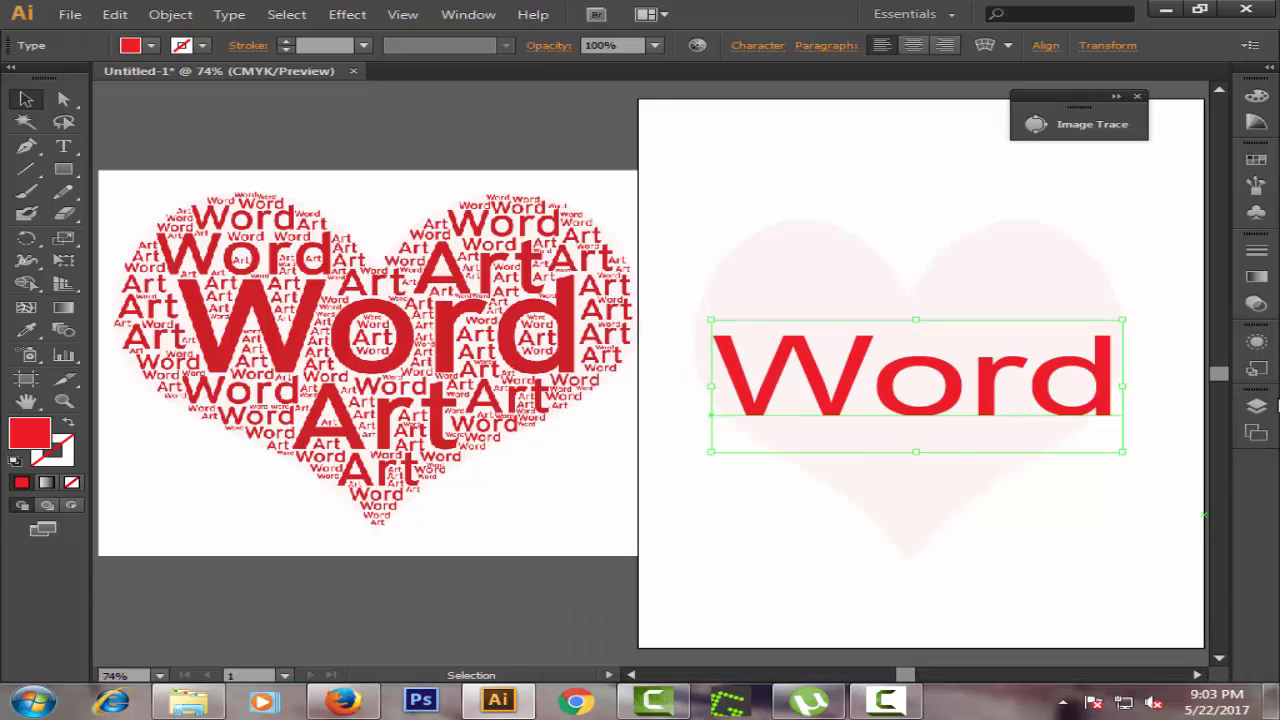
Make the Art layer active and lock the Word layer.
click(1256, 406)
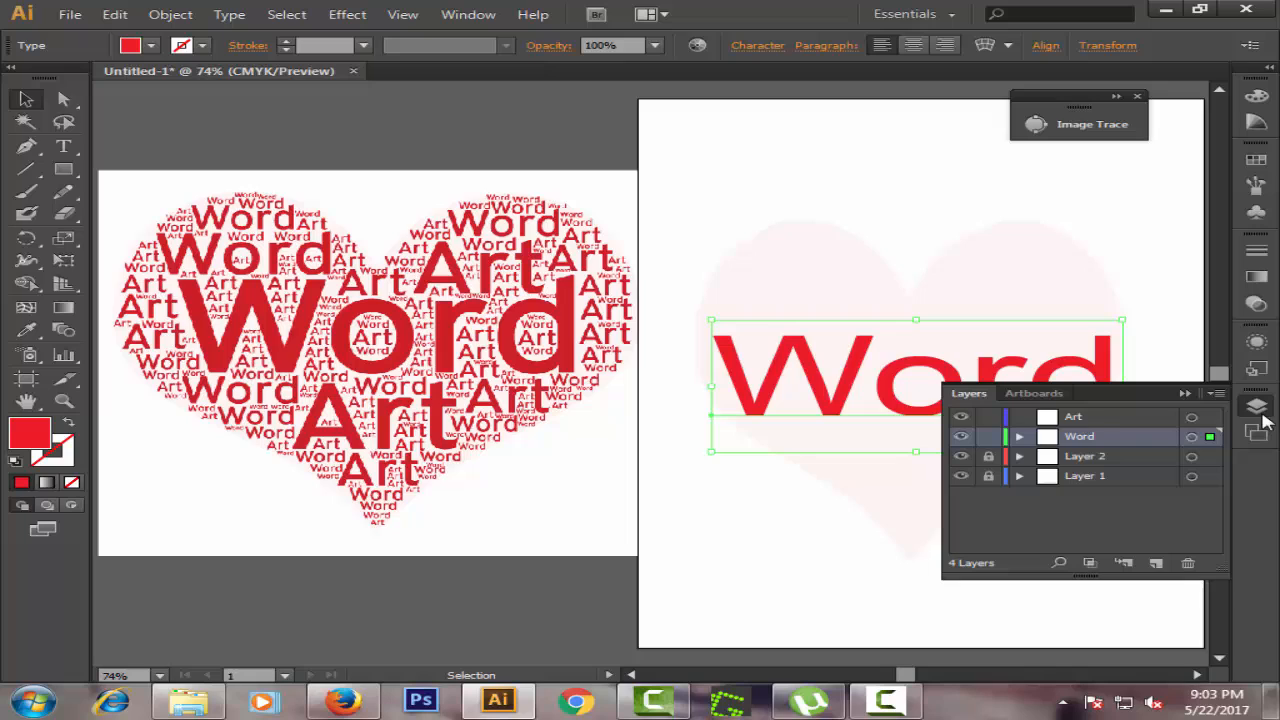
click(1108, 418)
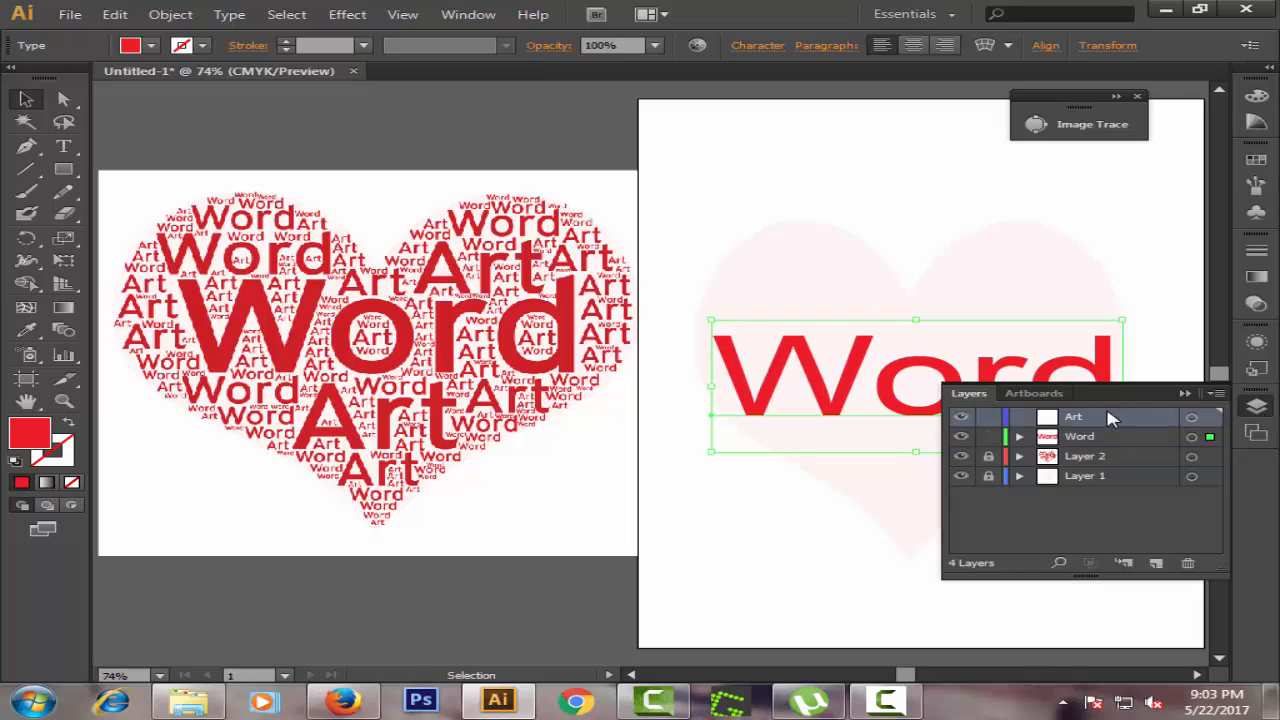
click(987, 437)
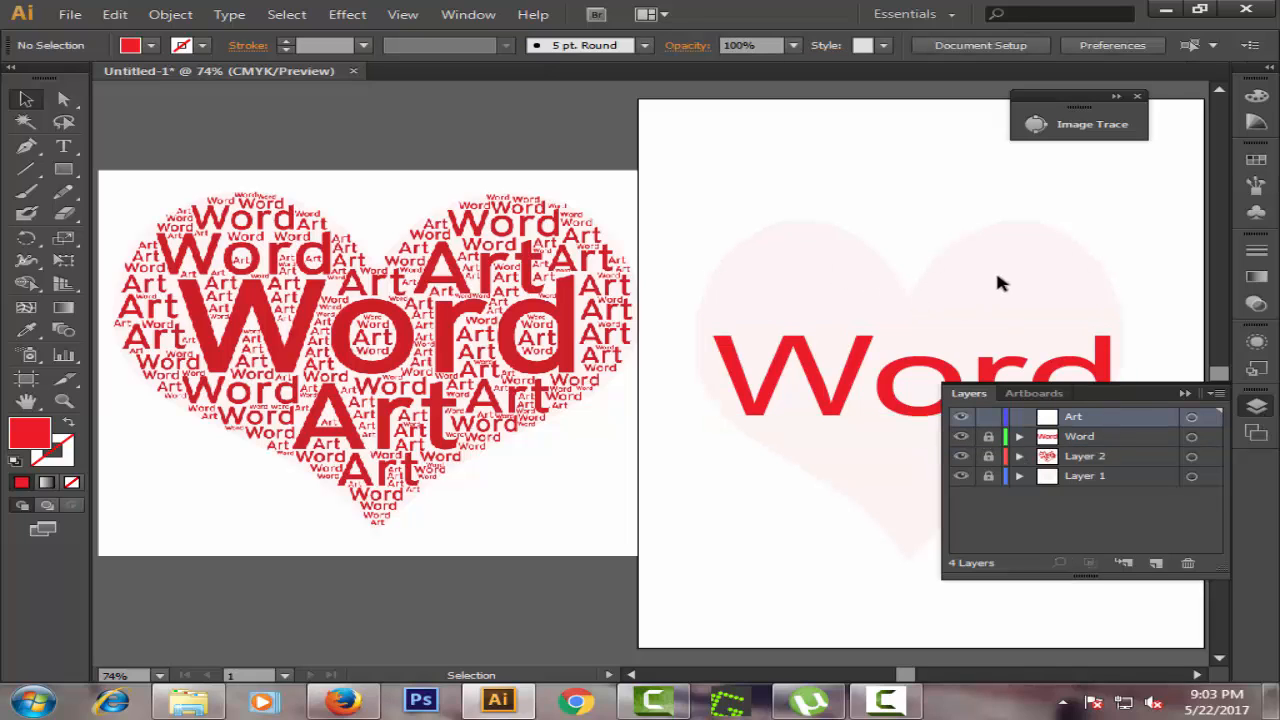
click(1185, 393)
Add the point text "Art" above the large "Word", just beside the notch of the faded heart.
click(63, 146)
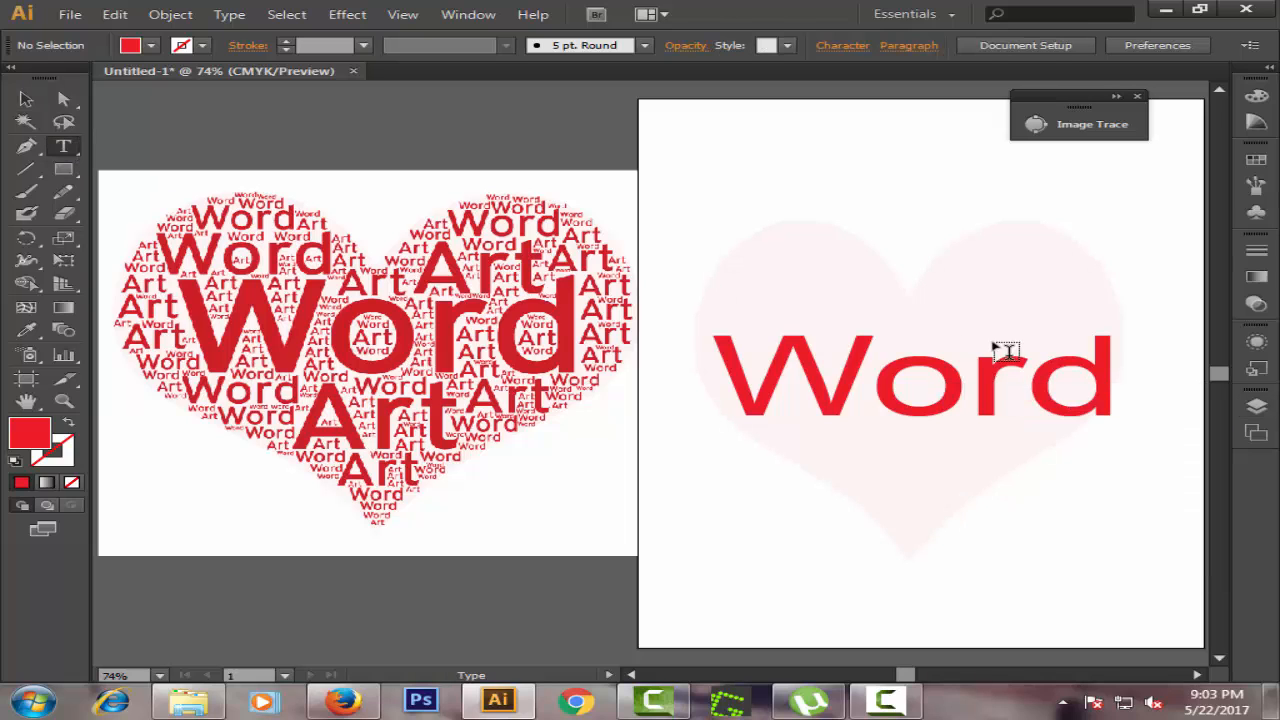
click(945, 291)
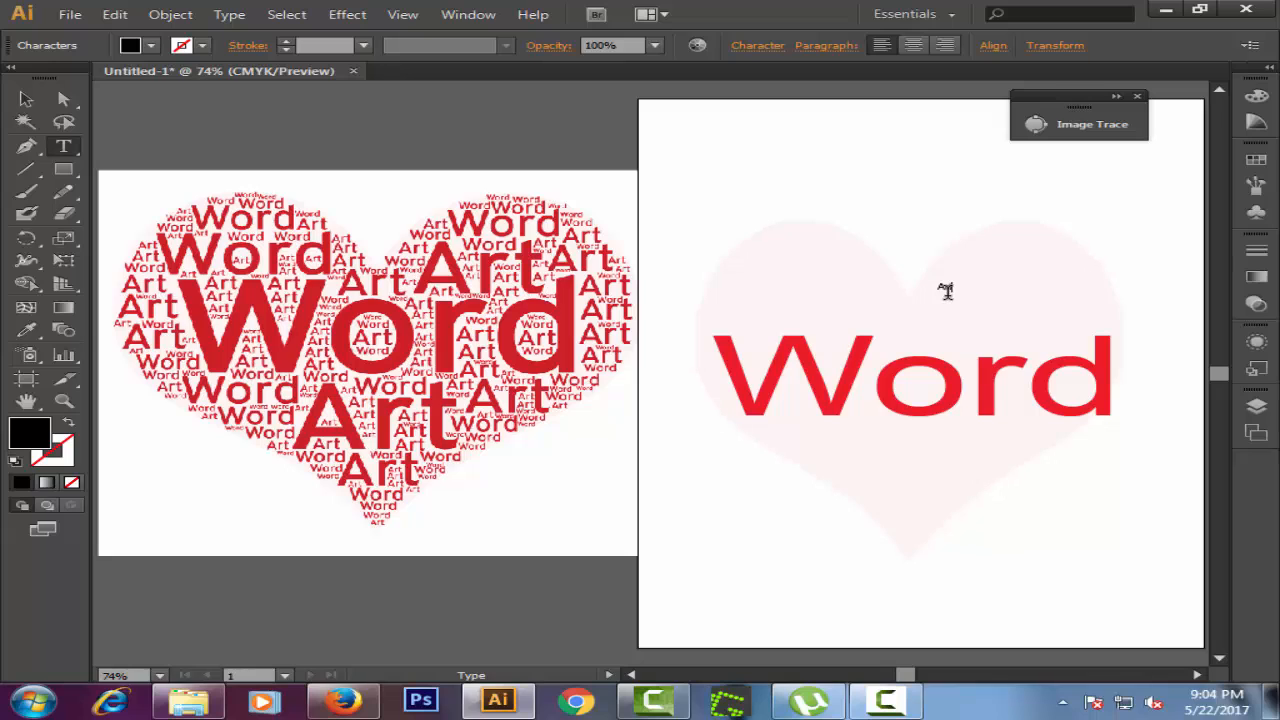
click(26, 99)
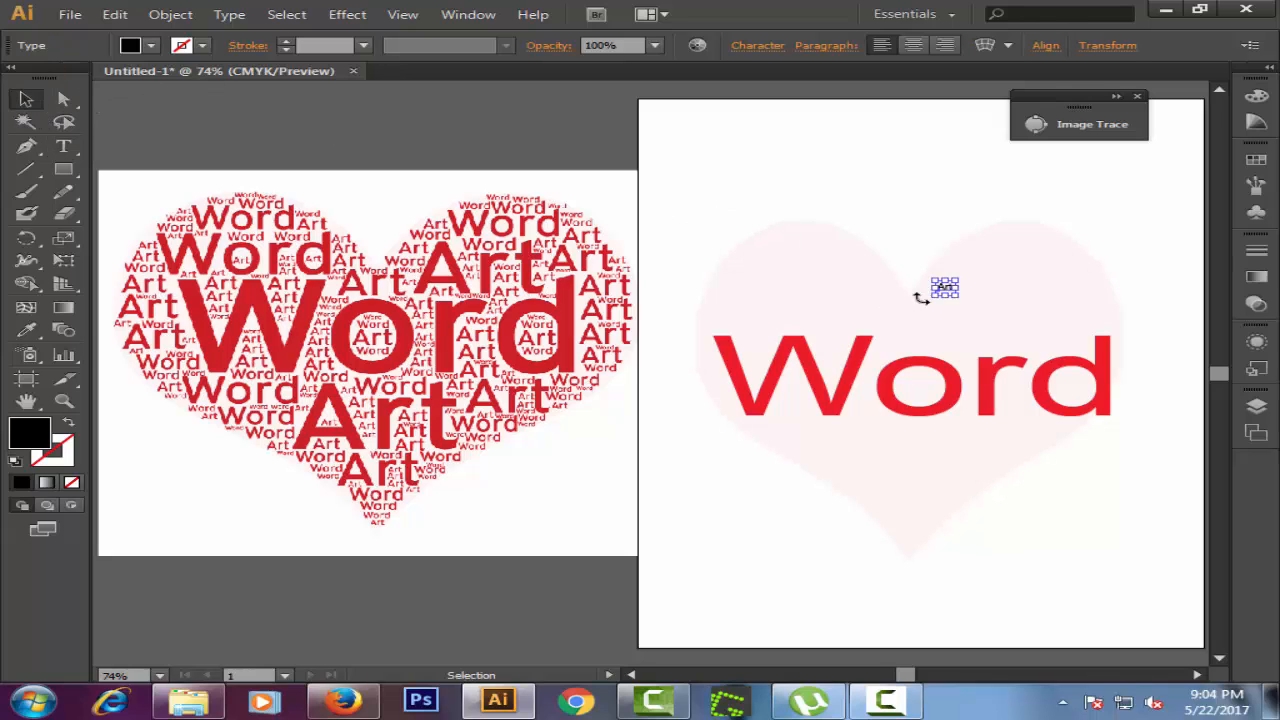
Enlarge the "Art" text in width and height to fill the heart's right lobe above "Word".
drag(958, 291, 1003, 338)
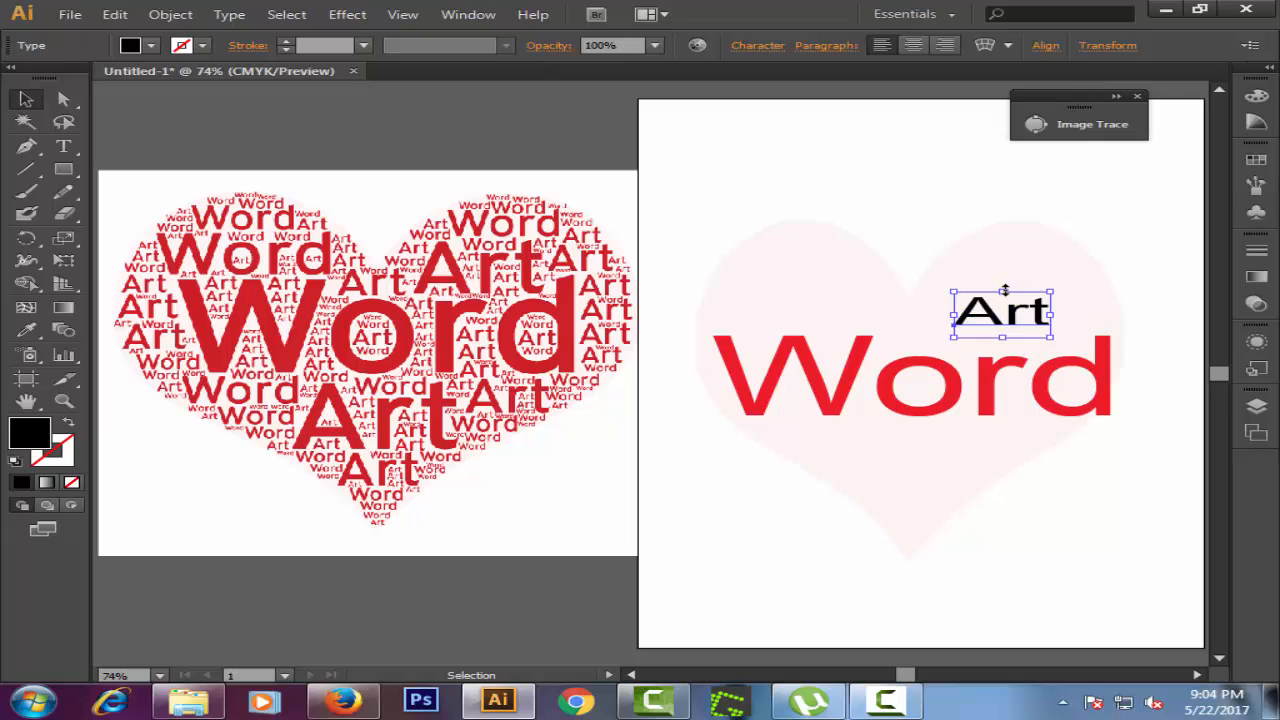
drag(1004, 290, 1003, 249)
drag(1047, 291, 1084, 291)
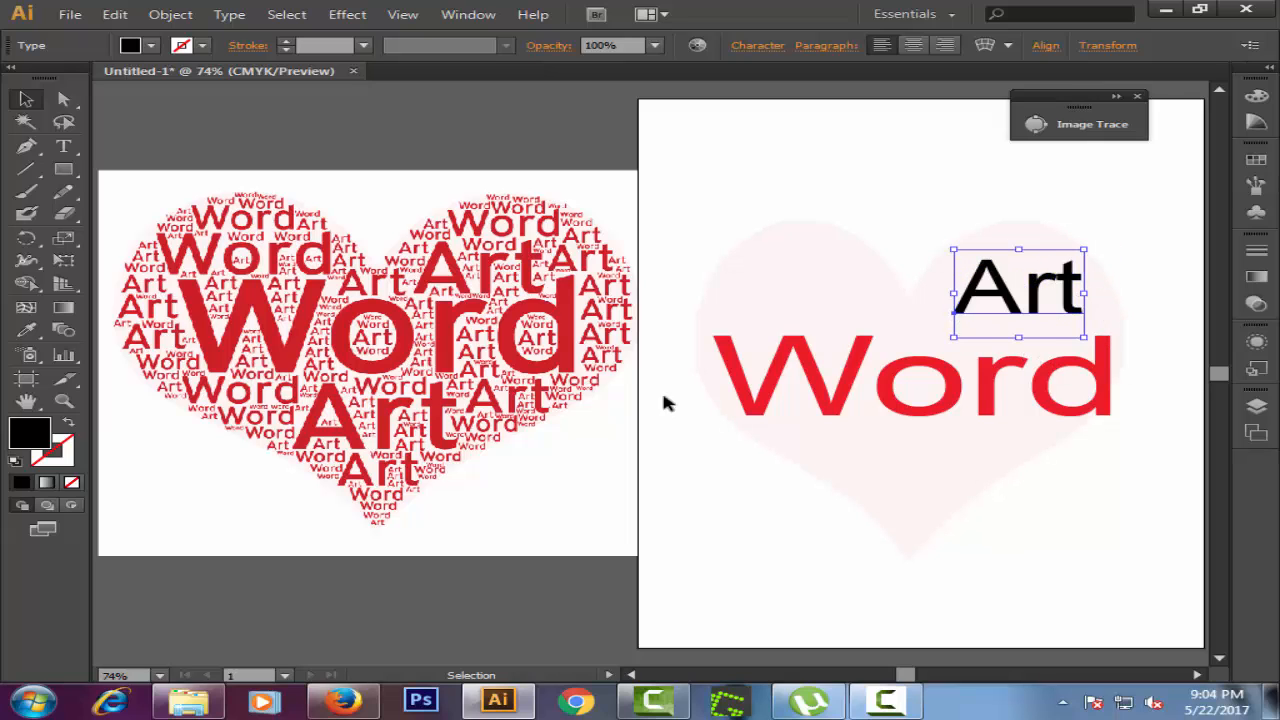
Fill the "Art" text with pinkish red, #F4064A, and deselect it.
click(755, 46)
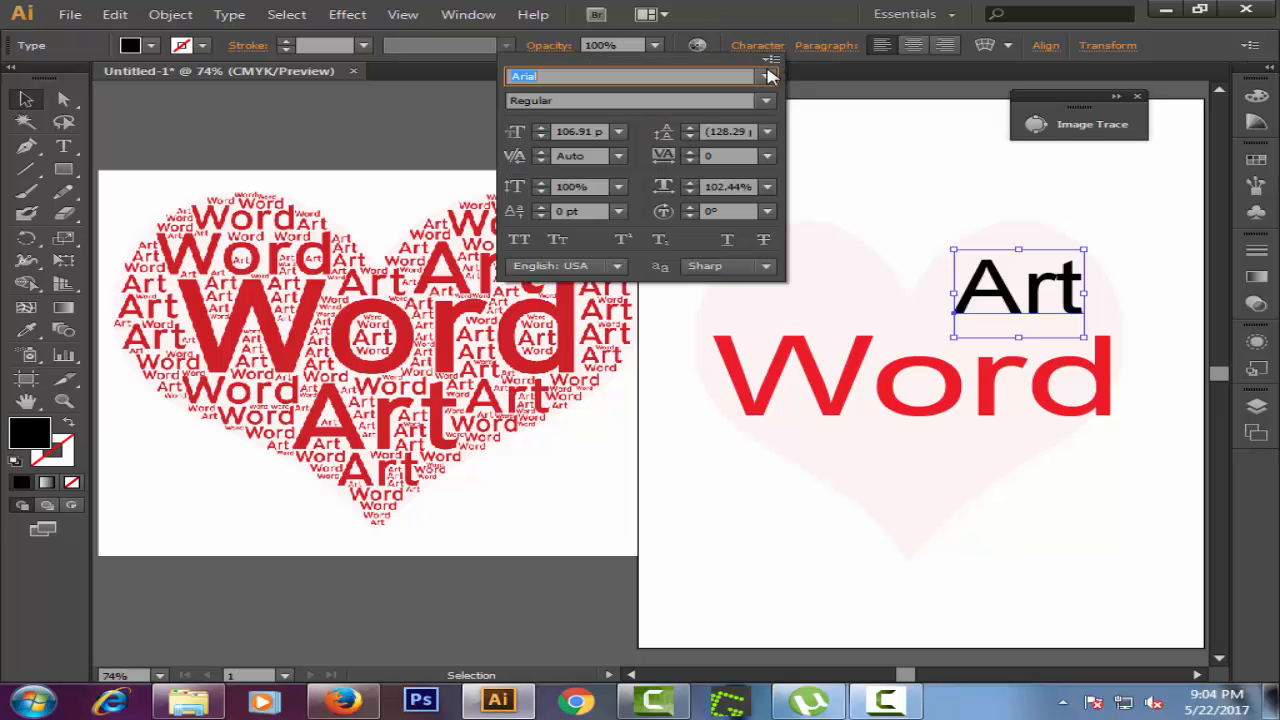
double_click(28, 440)
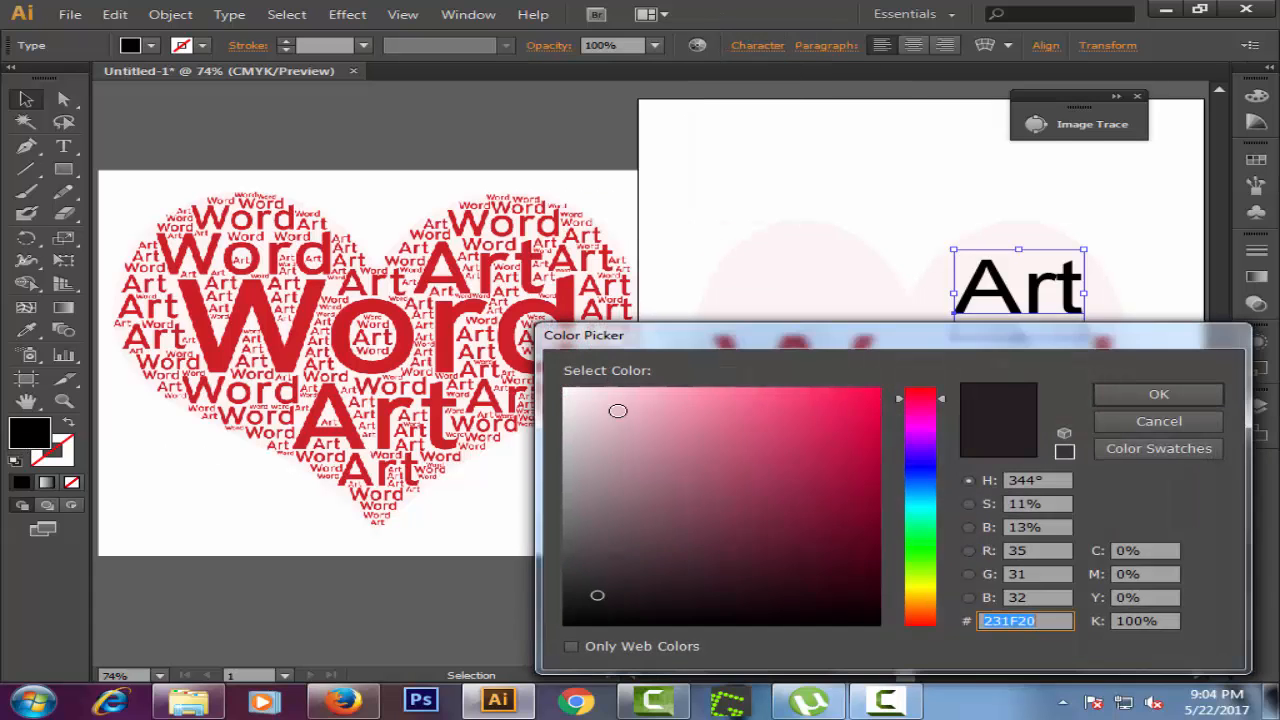
click(877, 396)
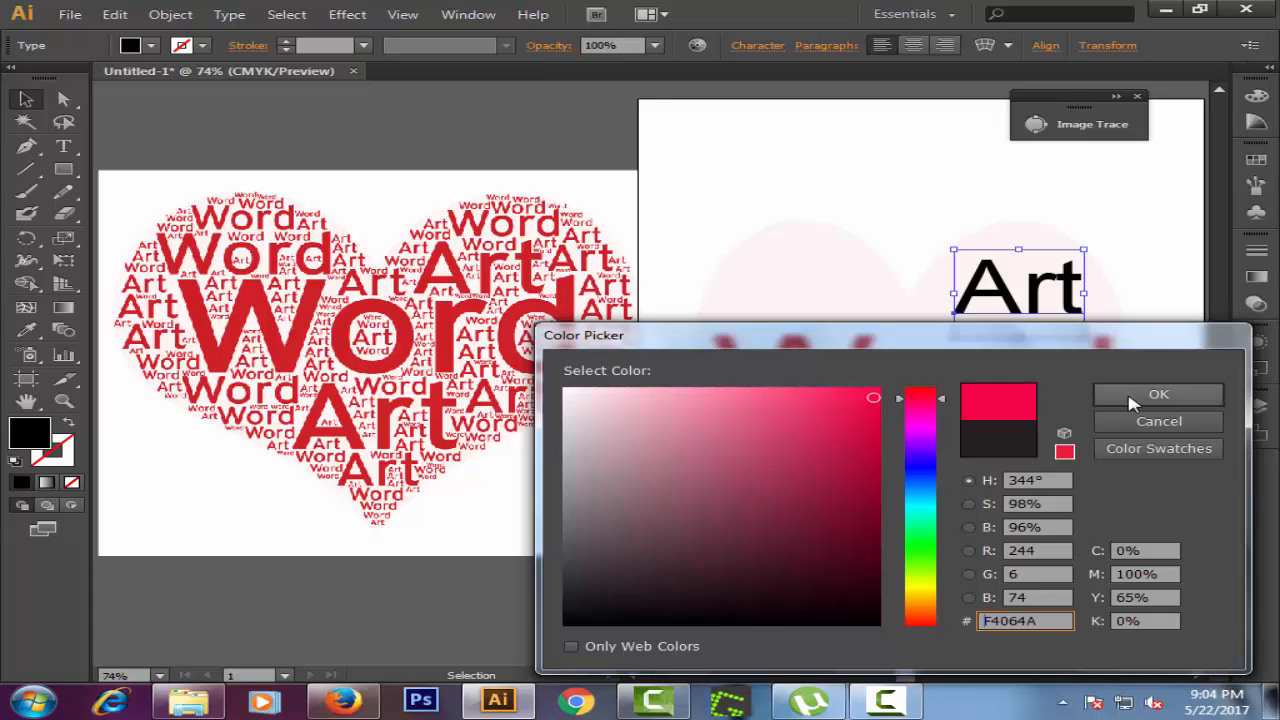
click(1156, 394)
click(1148, 295)
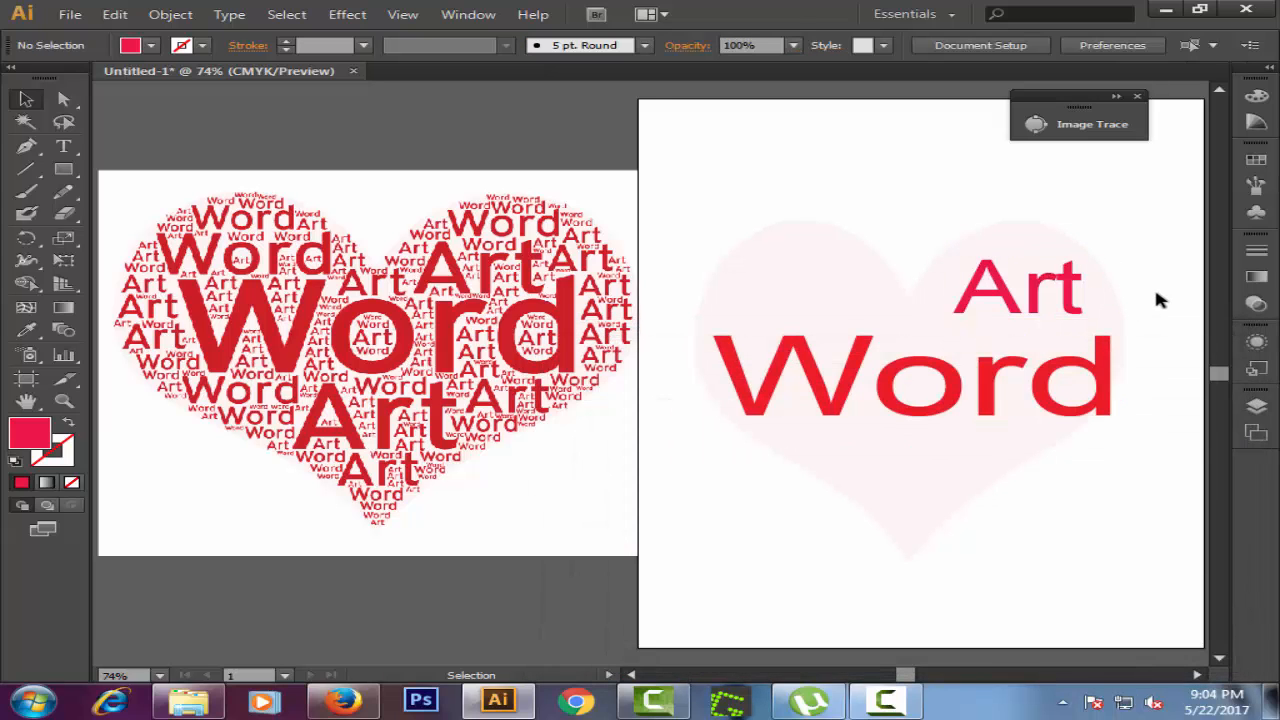
Lock the Art layer and unlock the Word layer for editing.
click(1257, 405)
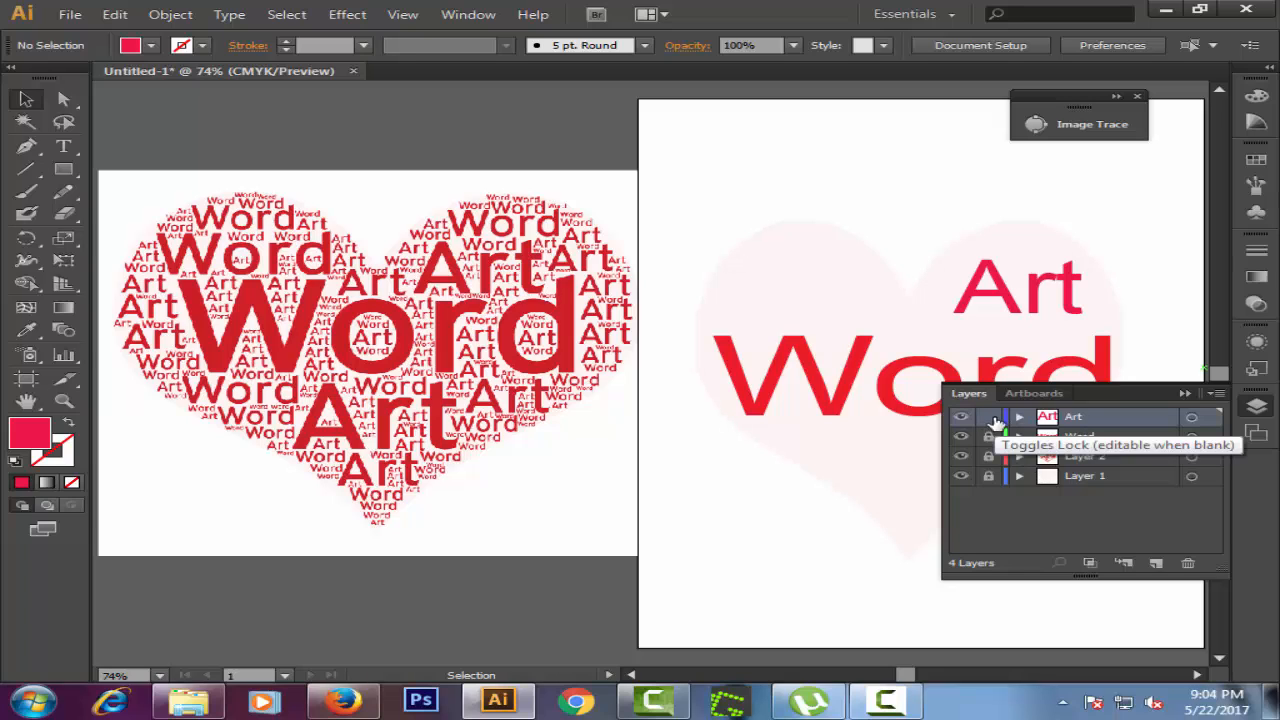
click(993, 419)
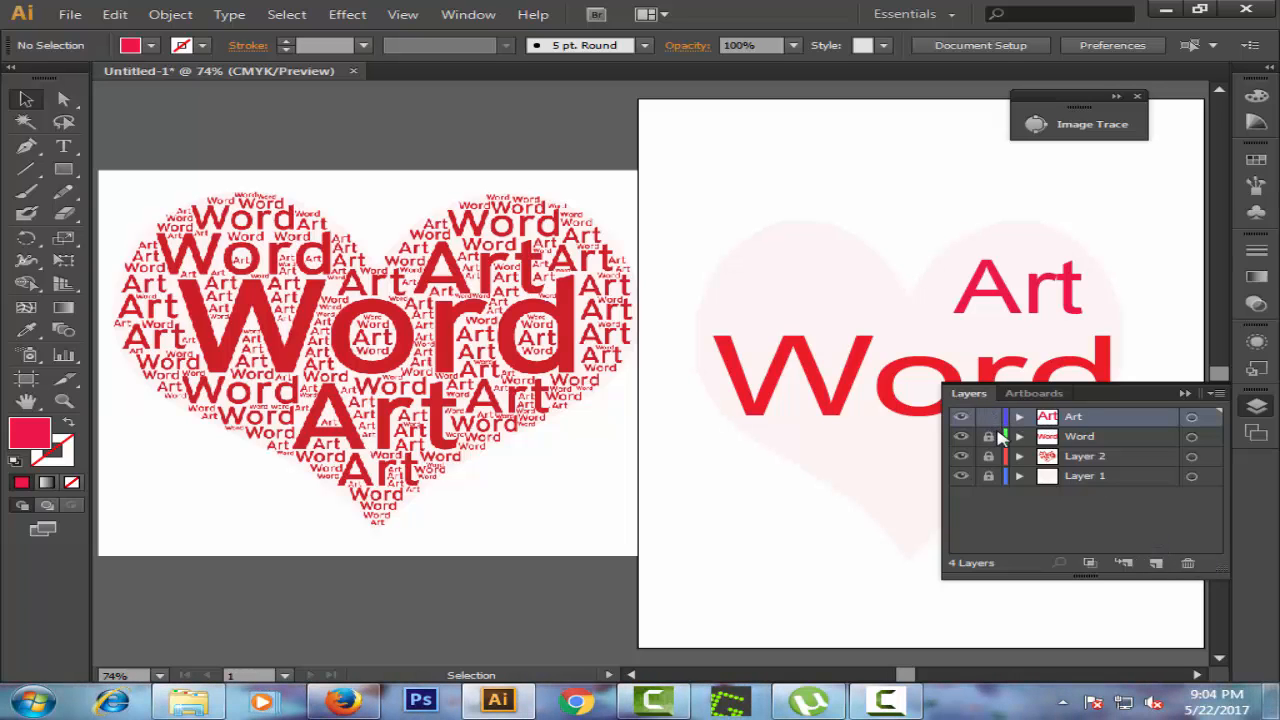
click(1185, 393)
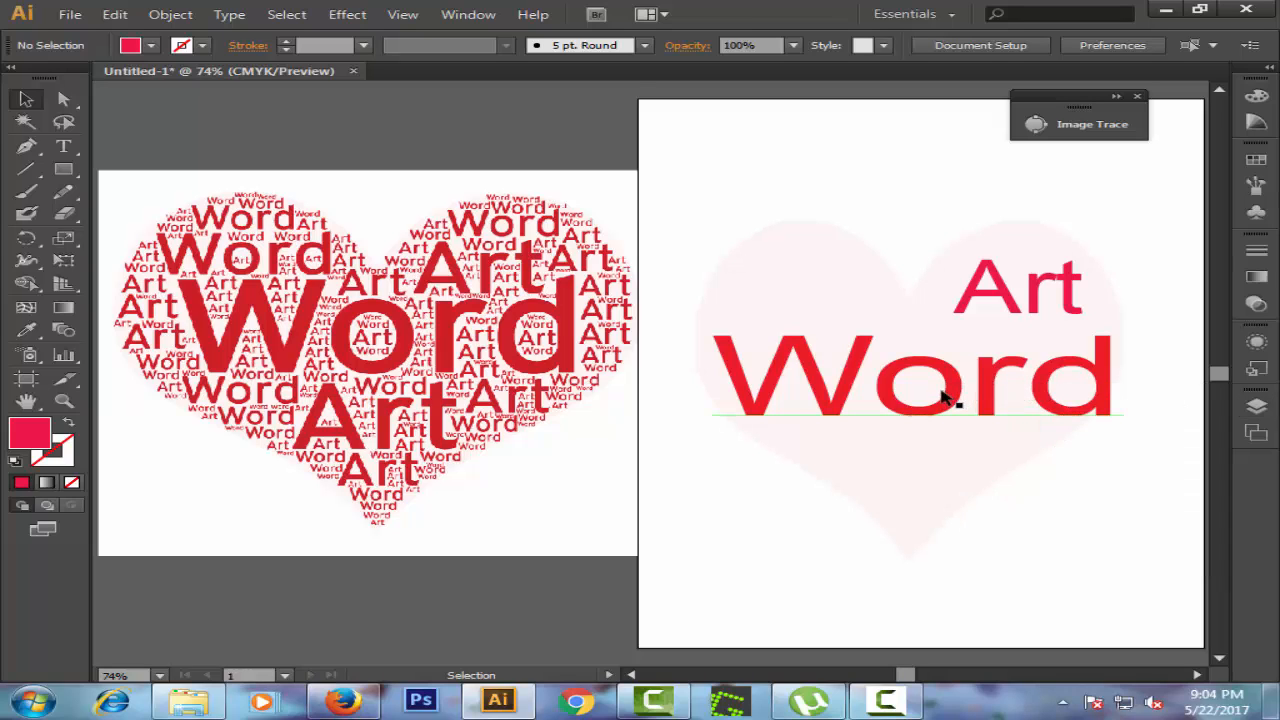
click(1256, 406)
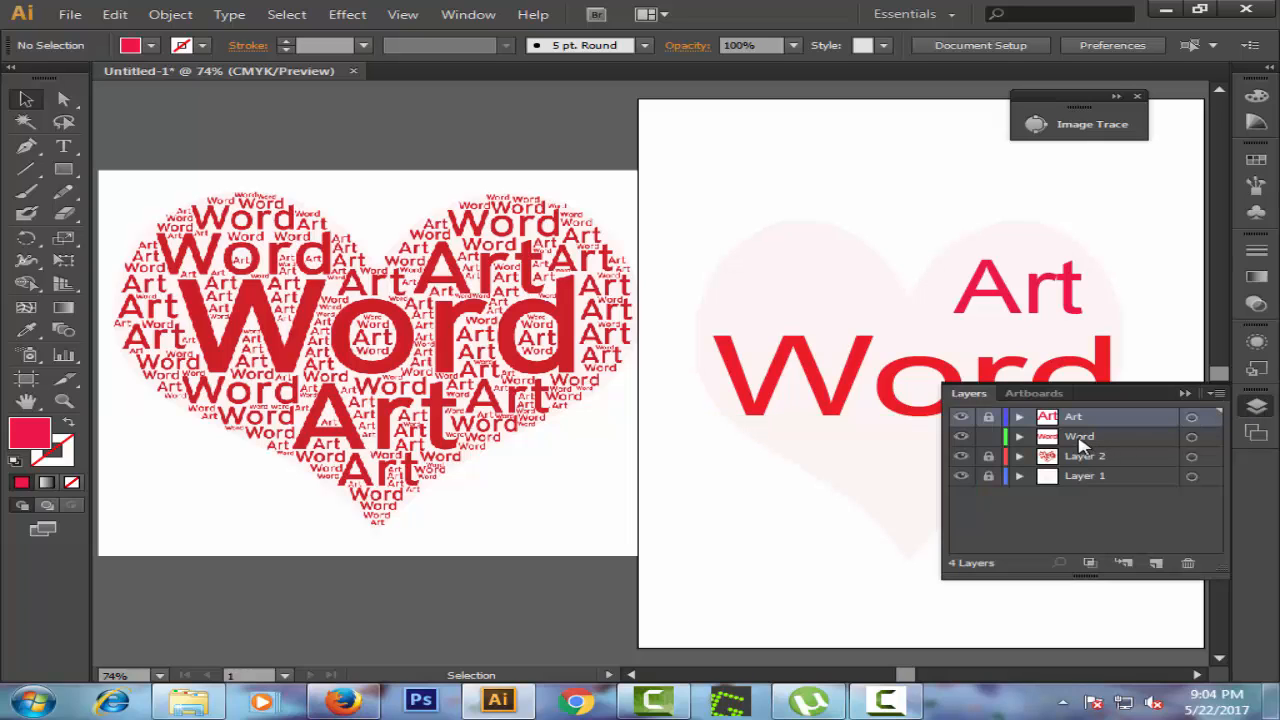
click(1185, 393)
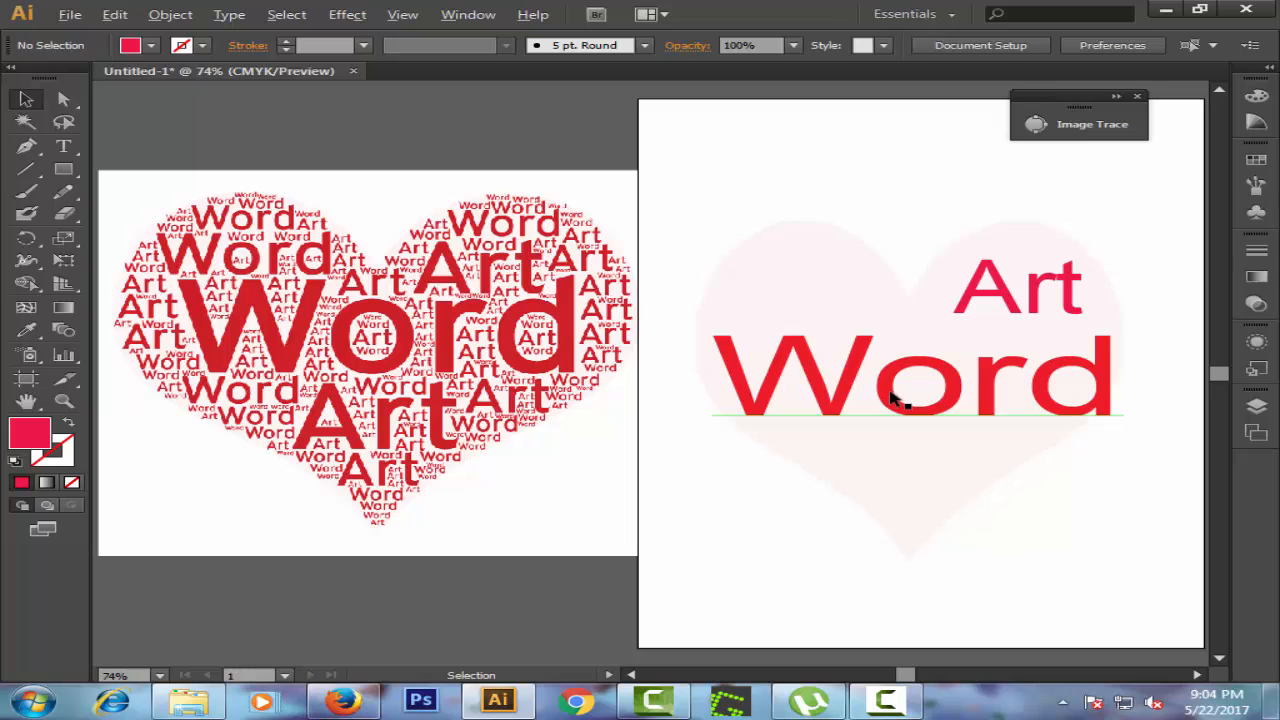
Duplicate the large "Word" text and place the copy below the original over the heart's lower half.
click(892, 378)
key(alt)
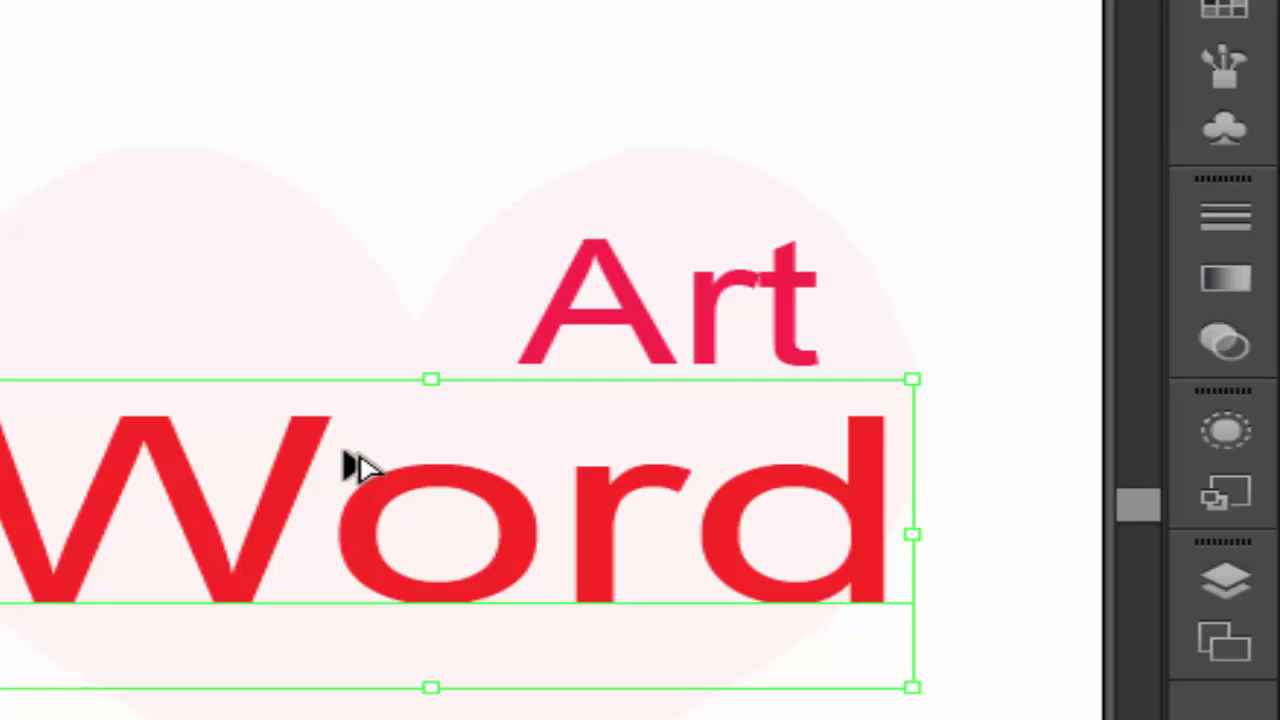
drag(360, 468, 256, 719)
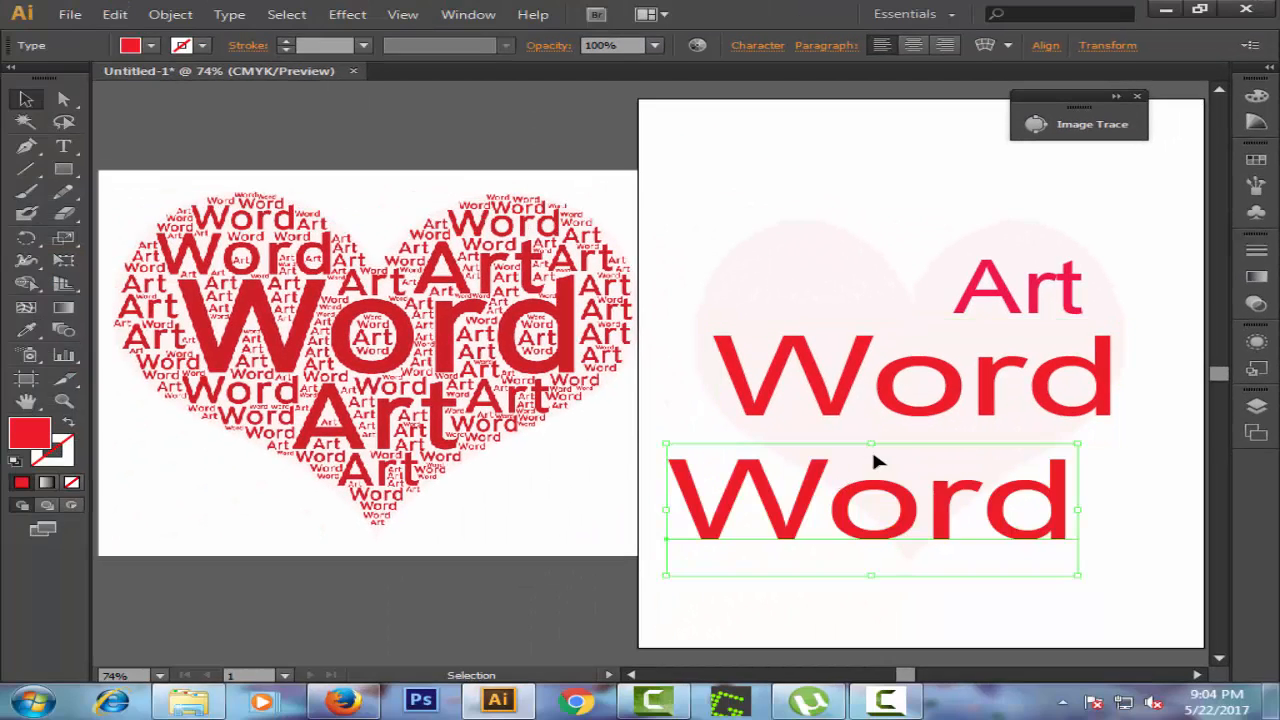
Examine the text objects contained in the Word layer.
click(1256, 406)
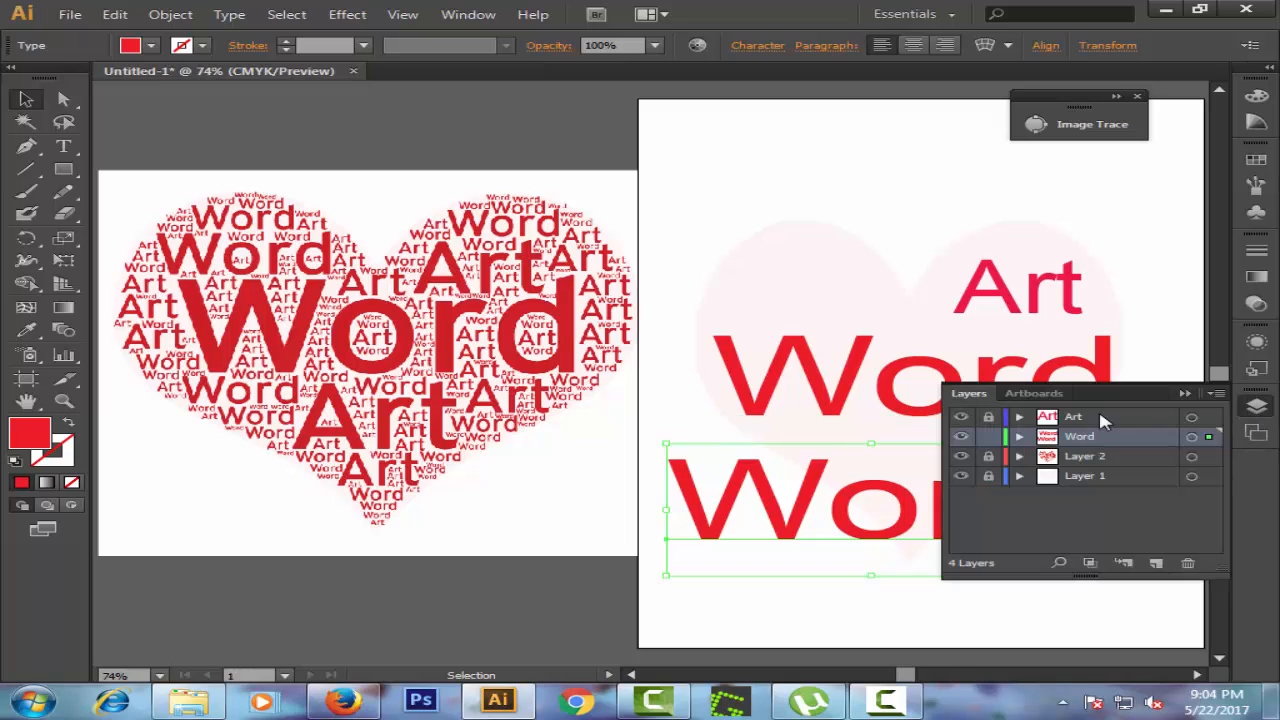
click(1019, 436)
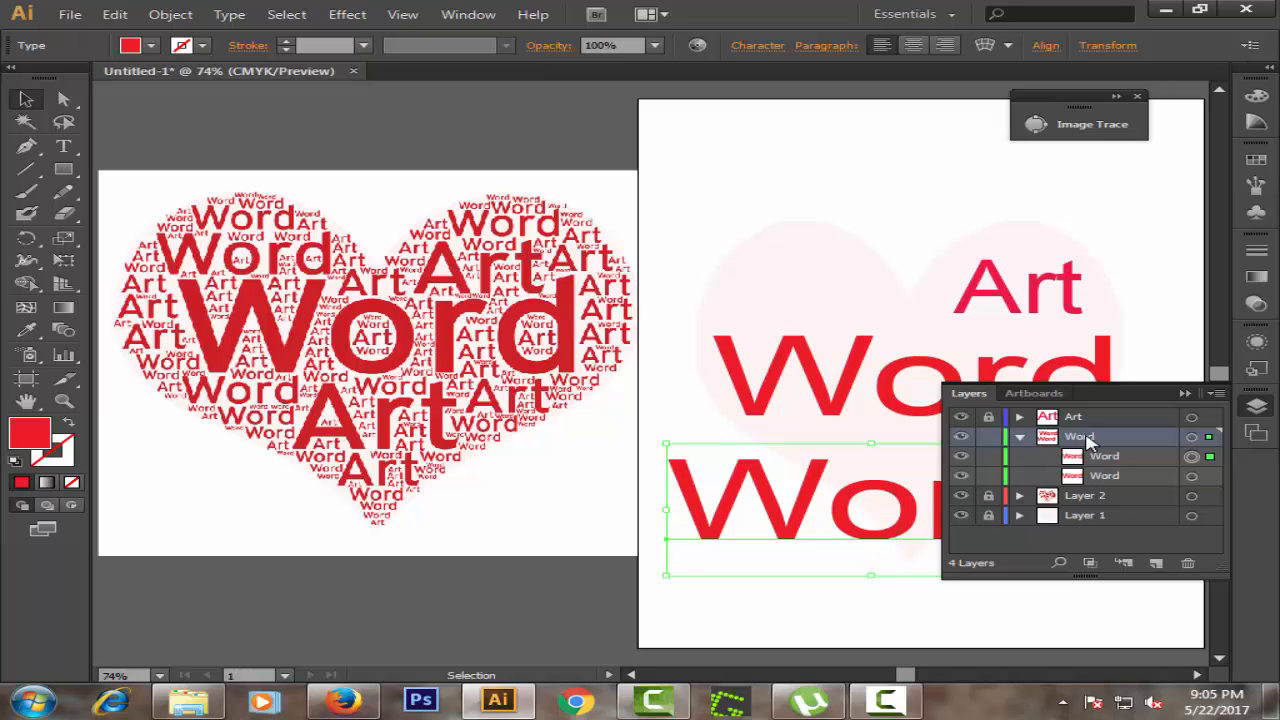
click(1020, 437)
click(1185, 393)
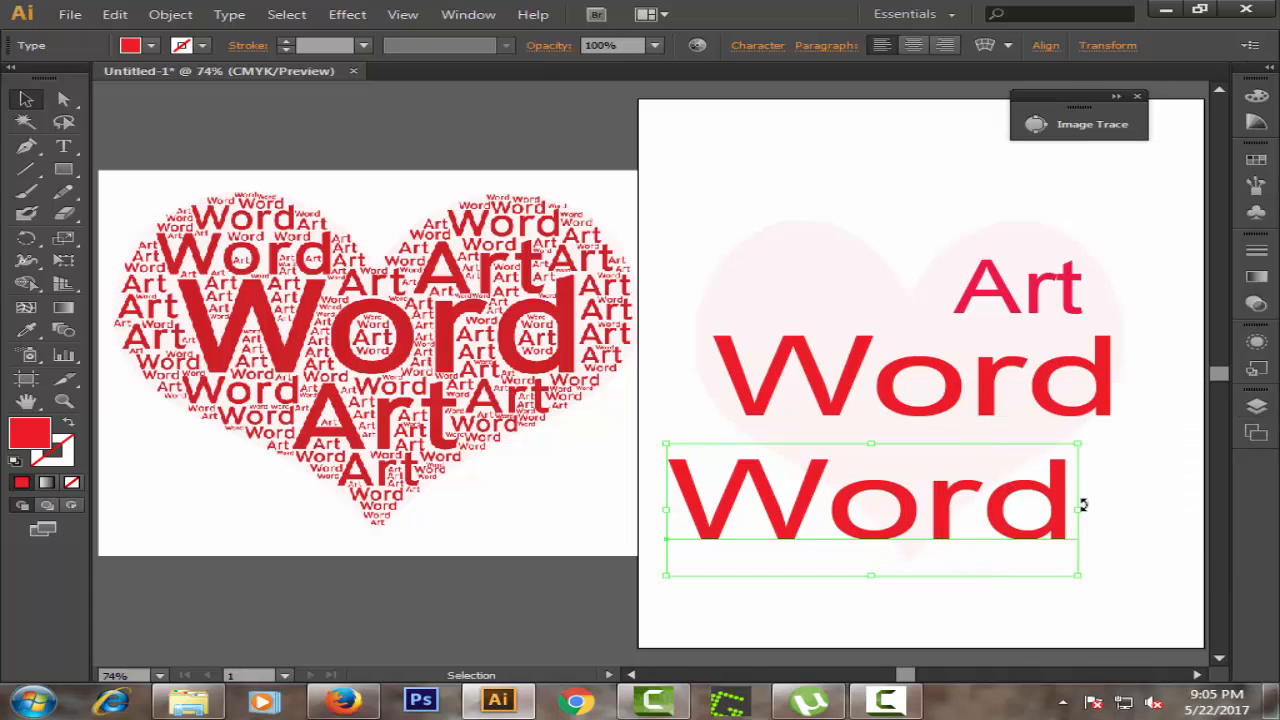
Shrink the "Word" copy to a small size and place it directly beneath the "o" of the large "Word".
drag(1077, 508, 880, 508)
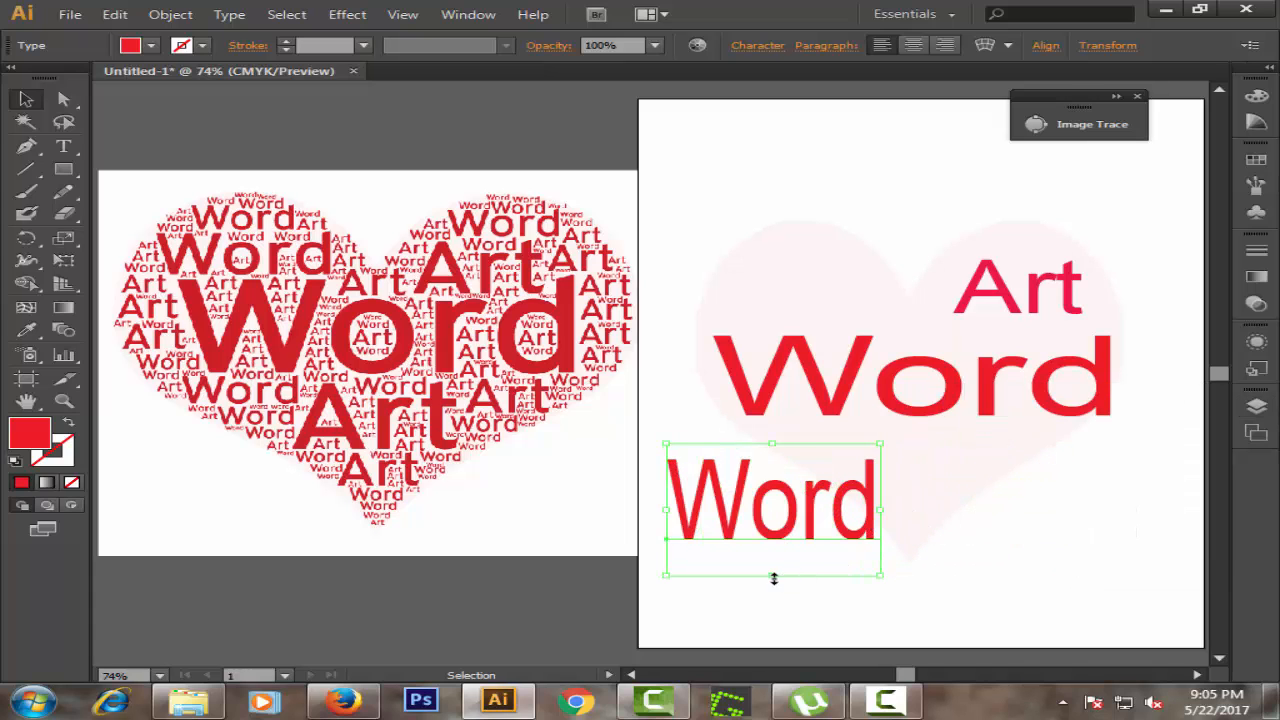
drag(771, 577, 768, 497)
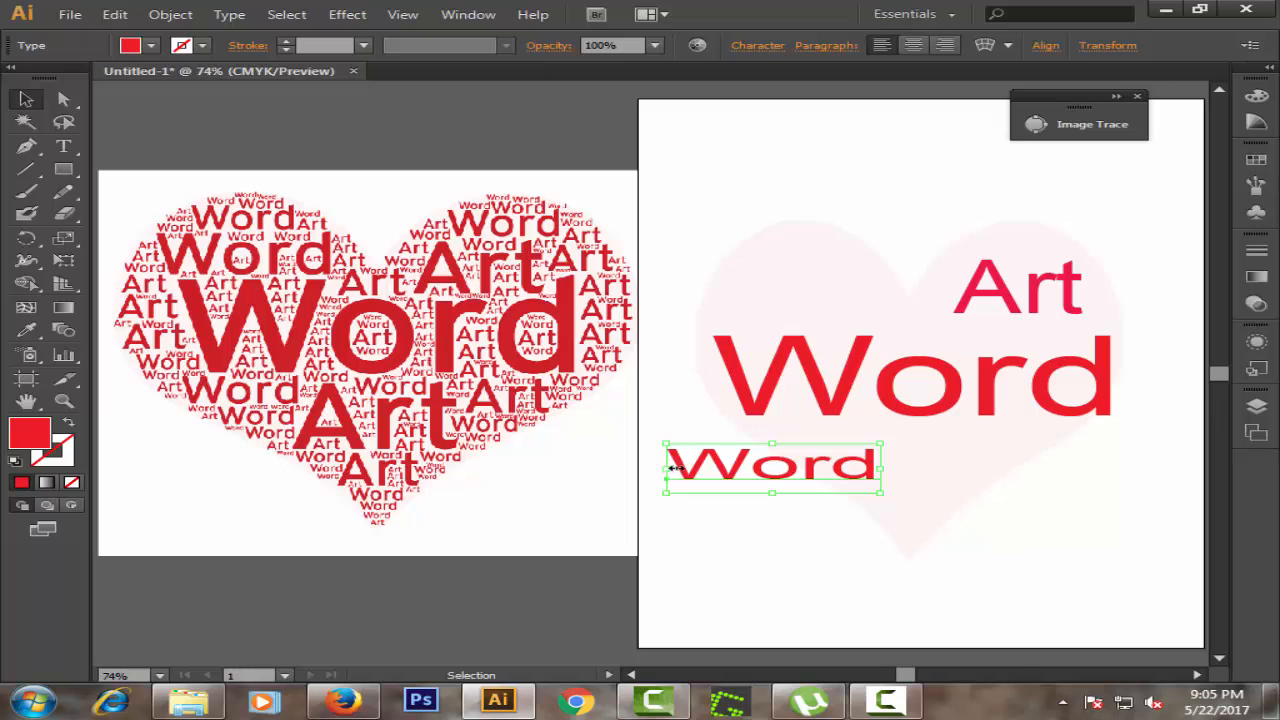
drag(666, 468, 946, 445)
click(930, 472)
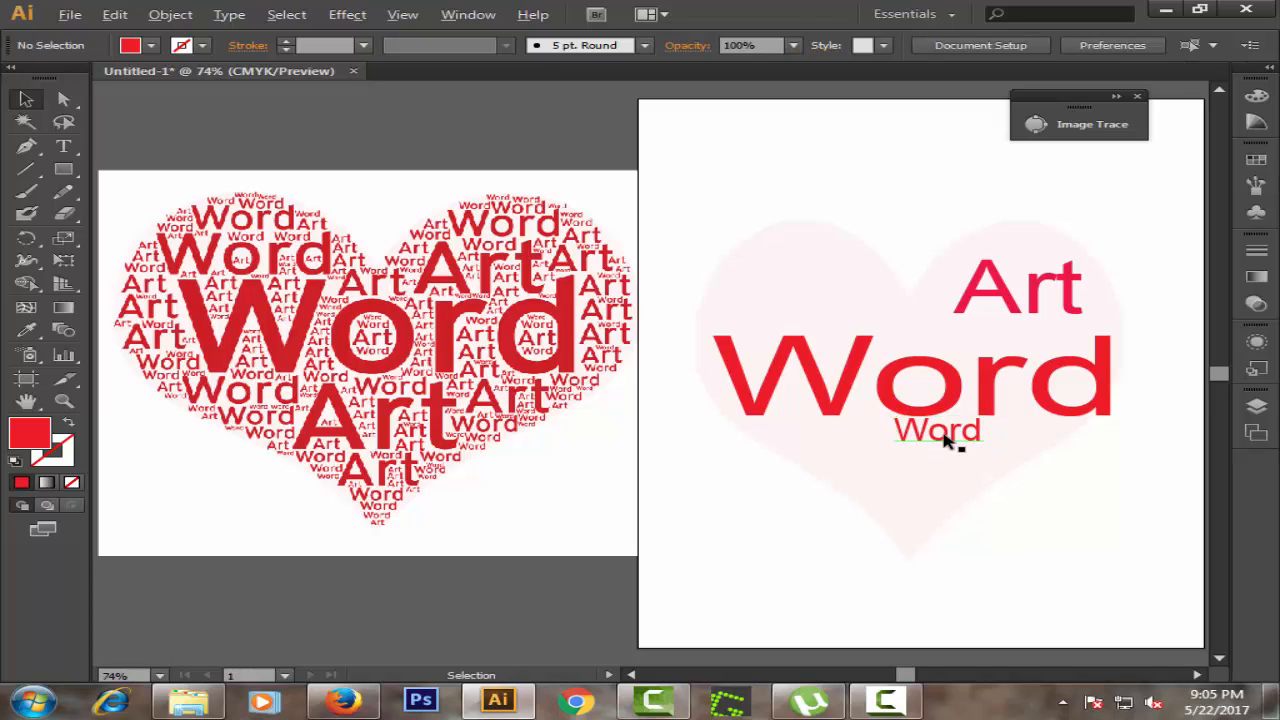
click(946, 442)
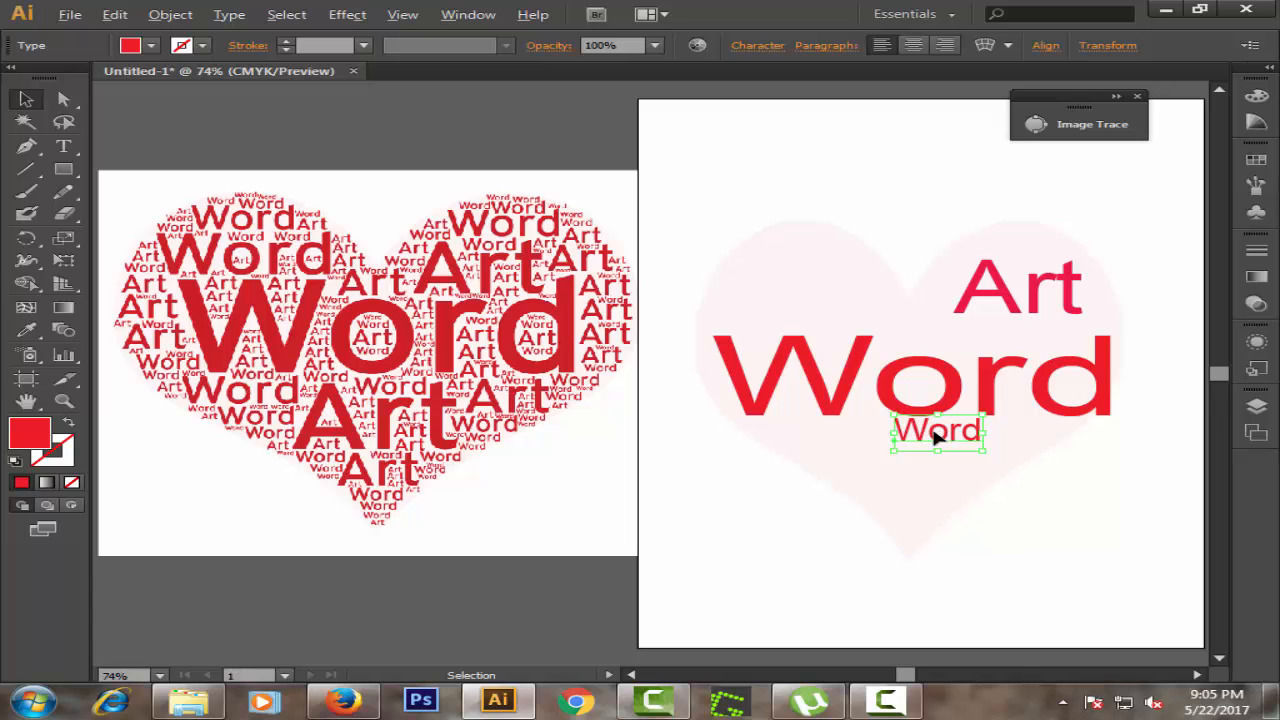
Place a copy of the small "Word" text beneath the "W" of the large "Word" and flatten its height.
drag(946, 442, 850, 441)
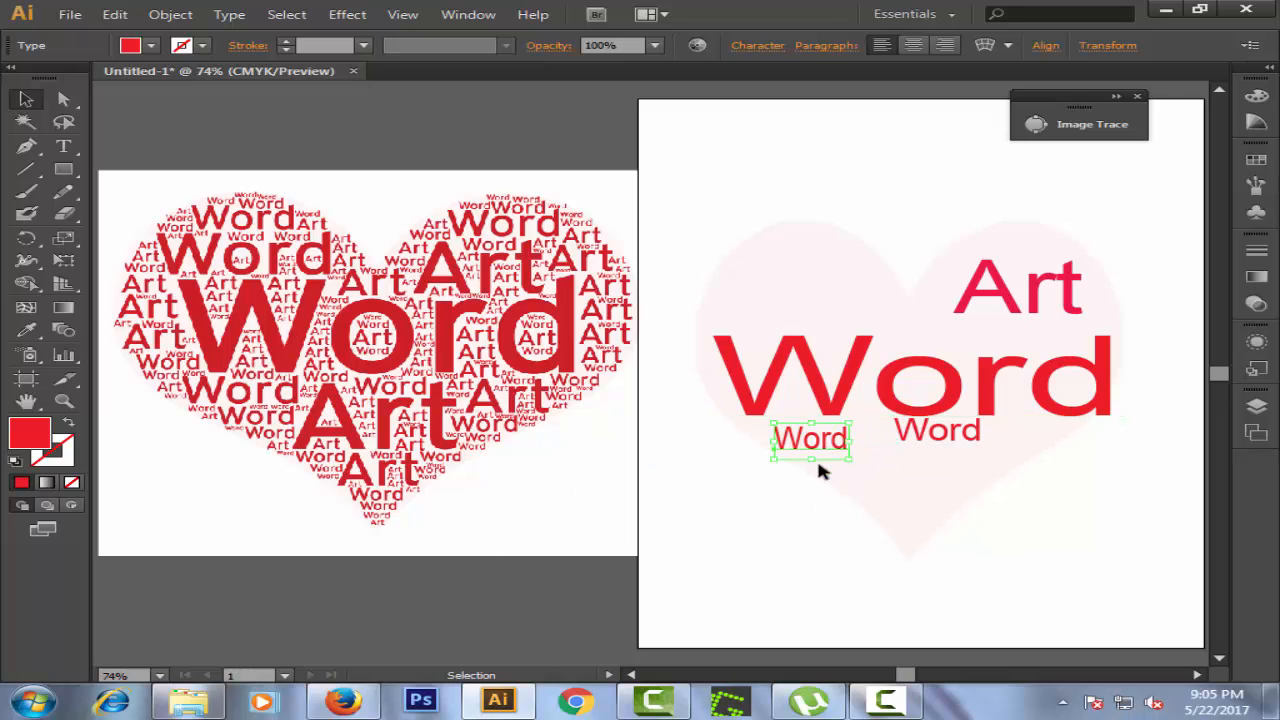
drag(809, 421, 810, 438)
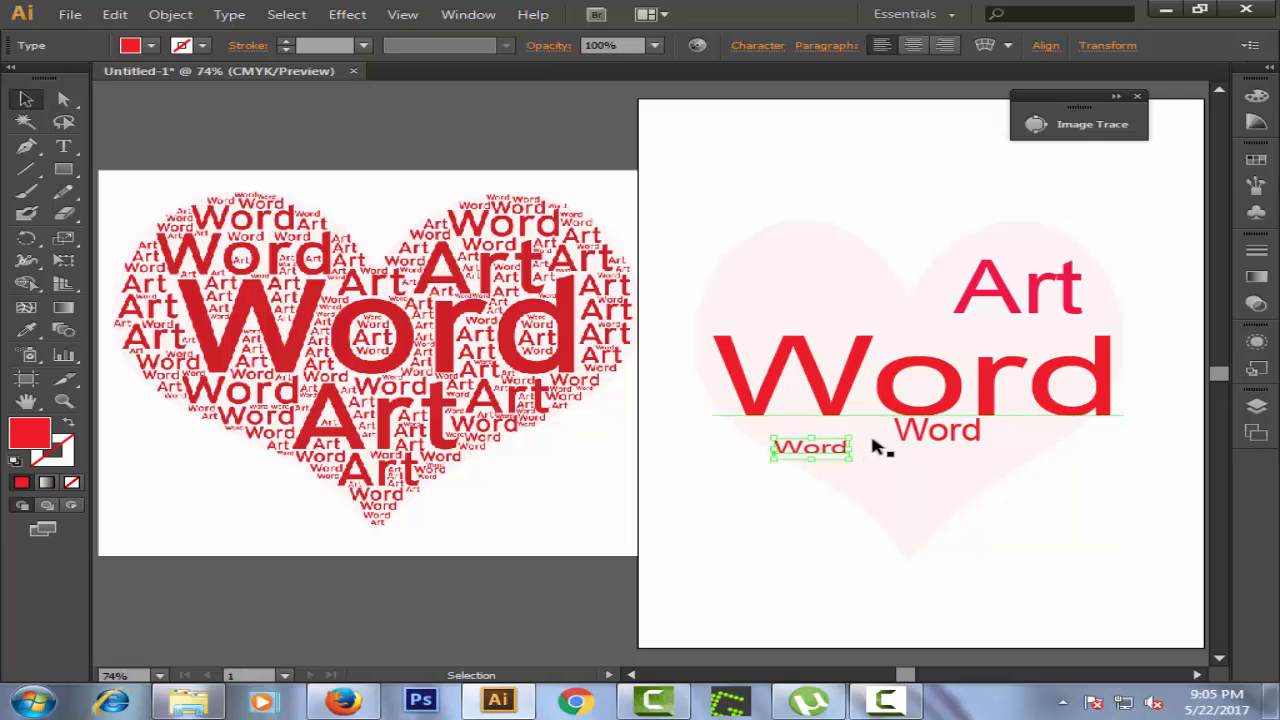
click(871, 462)
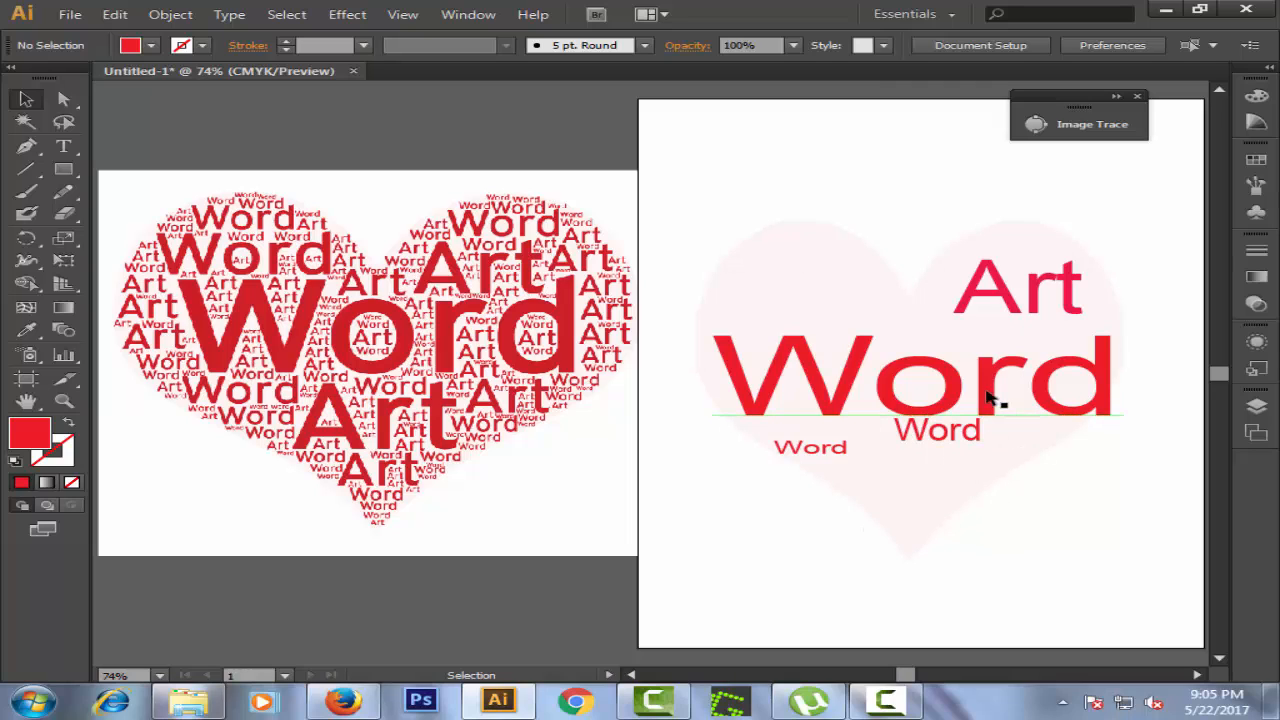
Lock the Word layer, unlock the Art layer and make Art the active layer.
click(1257, 407)
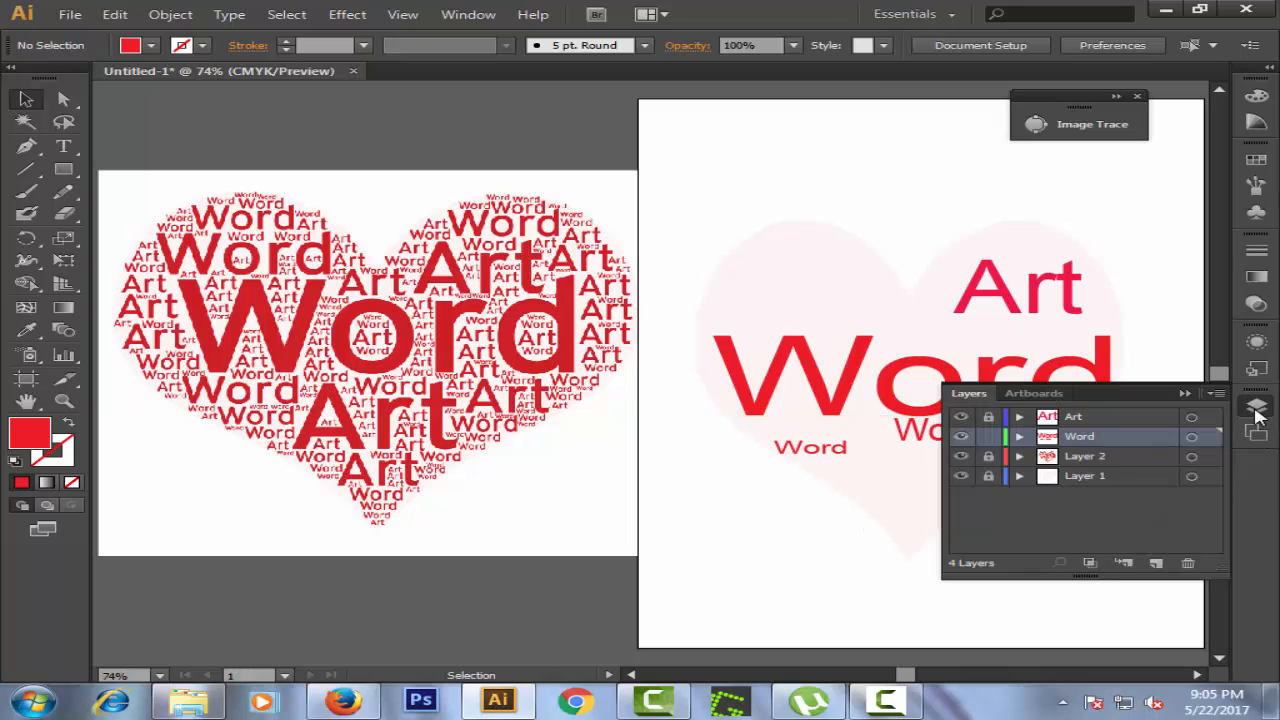
click(988, 416)
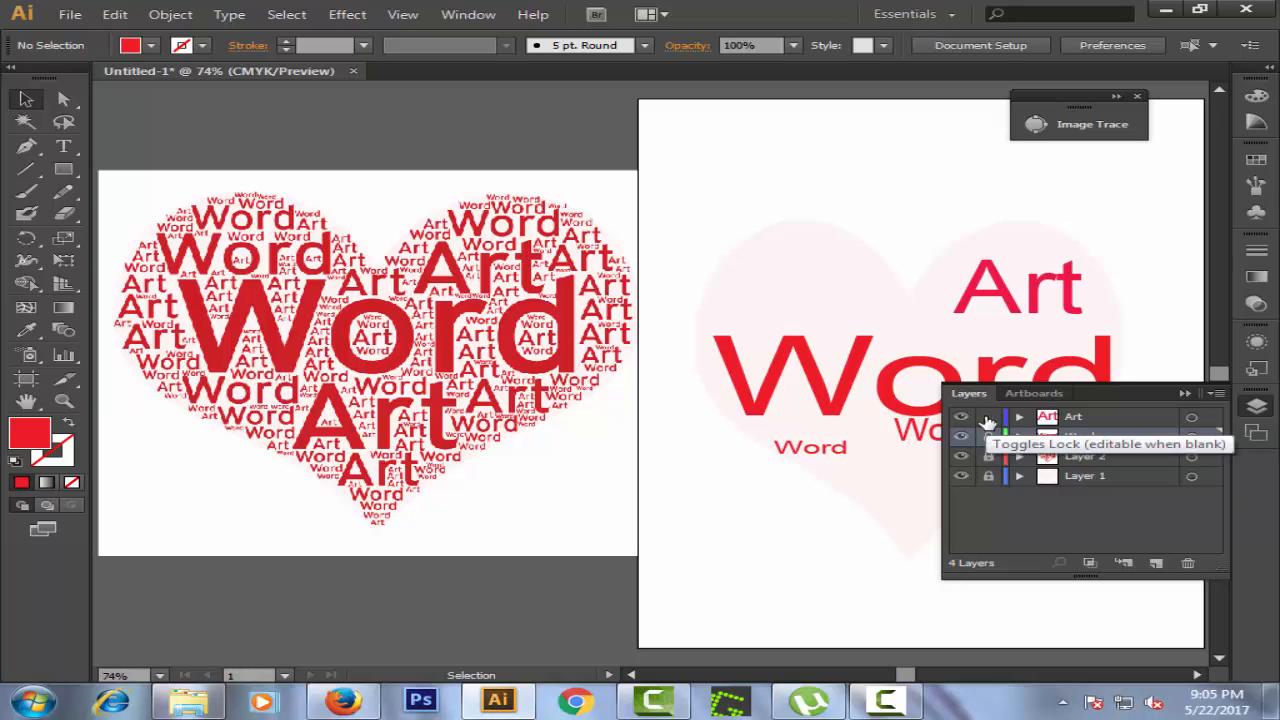
click(1068, 420)
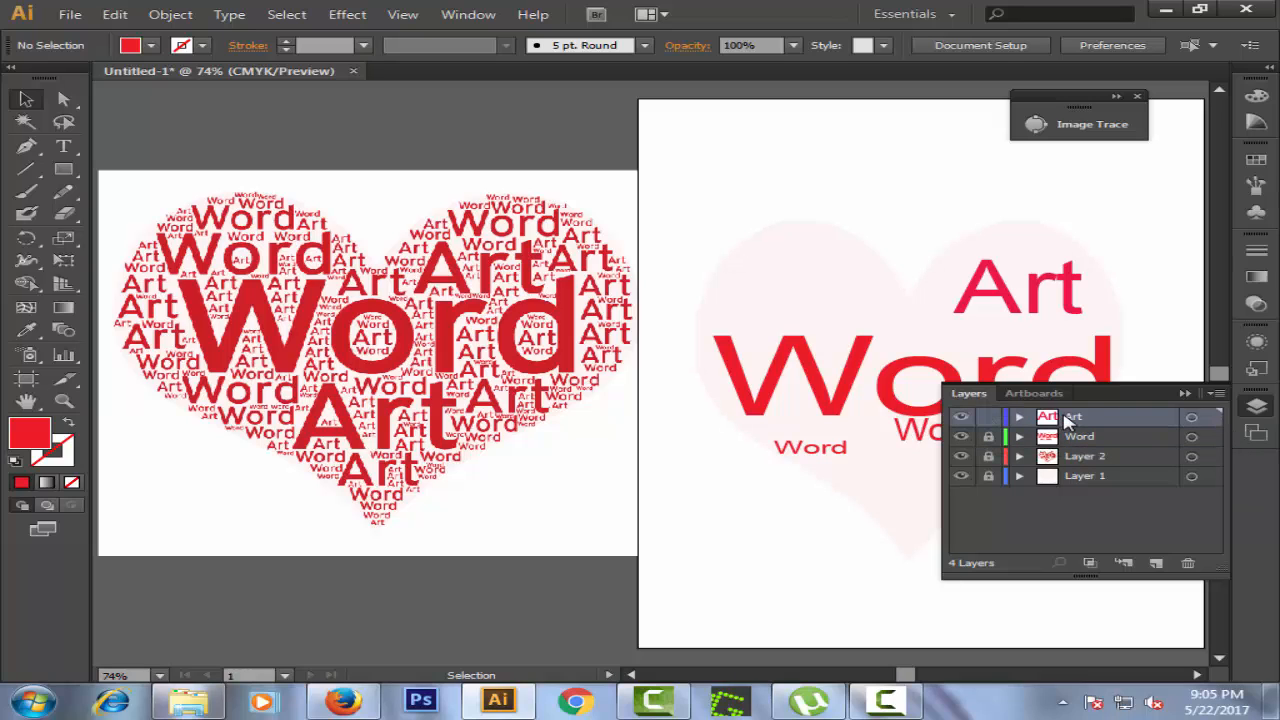
click(1185, 393)
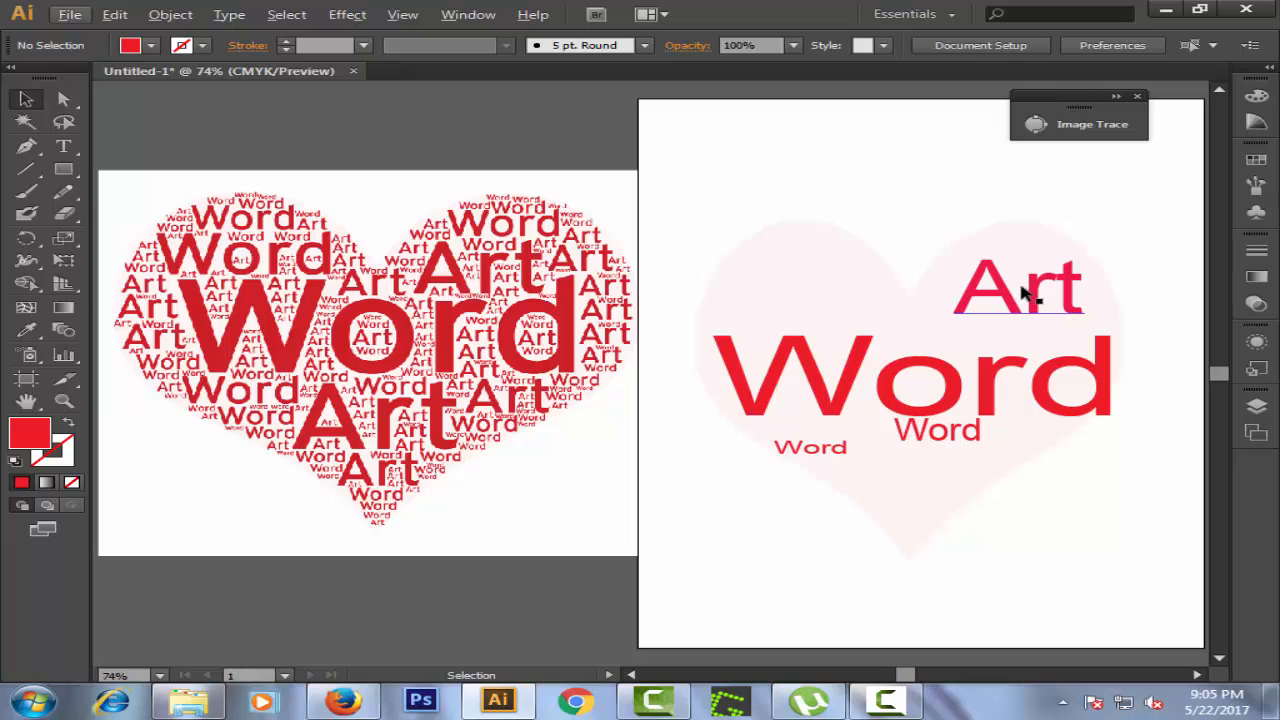
Duplicate the "Art" text into the heart's left lobe and shrink the copy near the lobe's upper edge.
click(1022, 290)
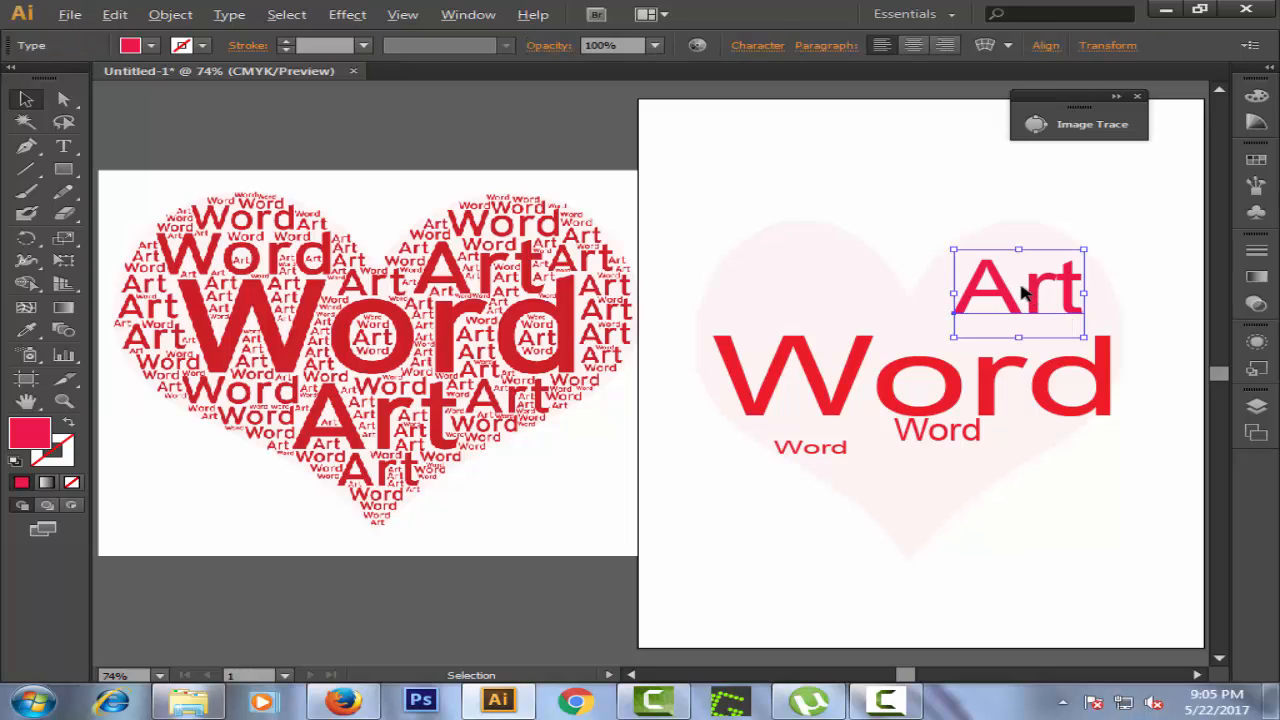
drag(1022, 290, 814, 290)
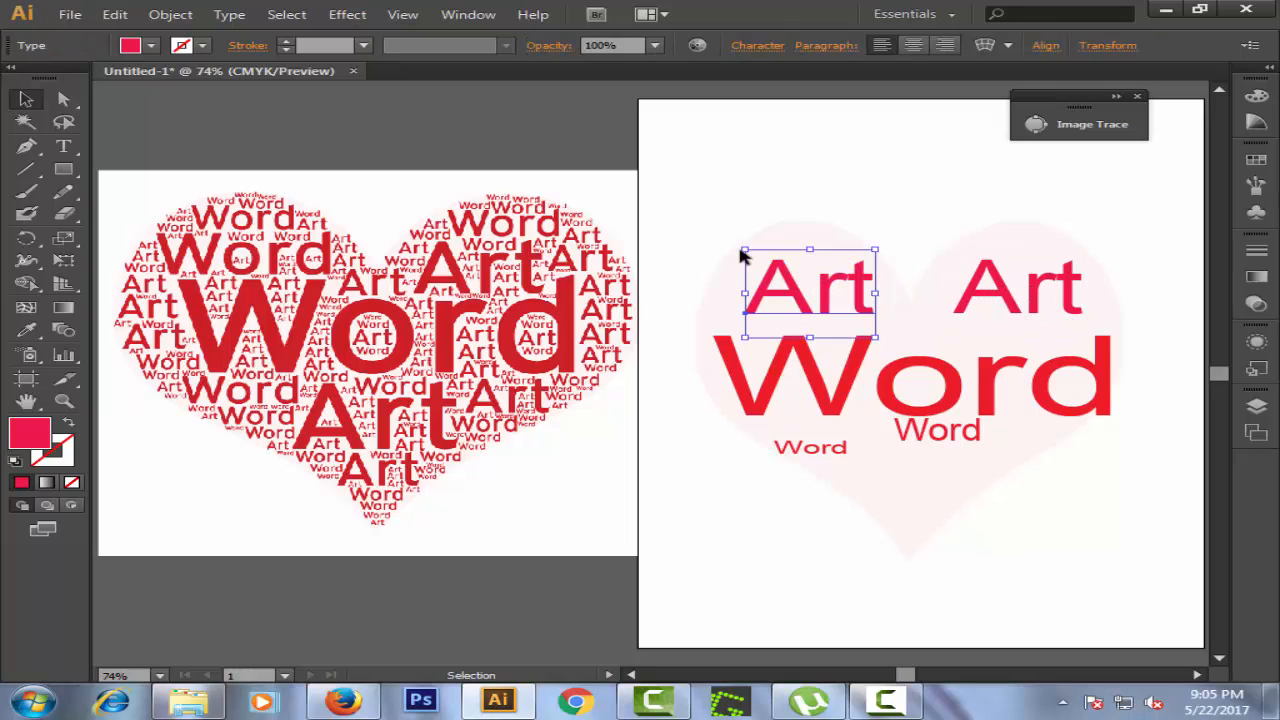
drag(740, 257, 802, 242)
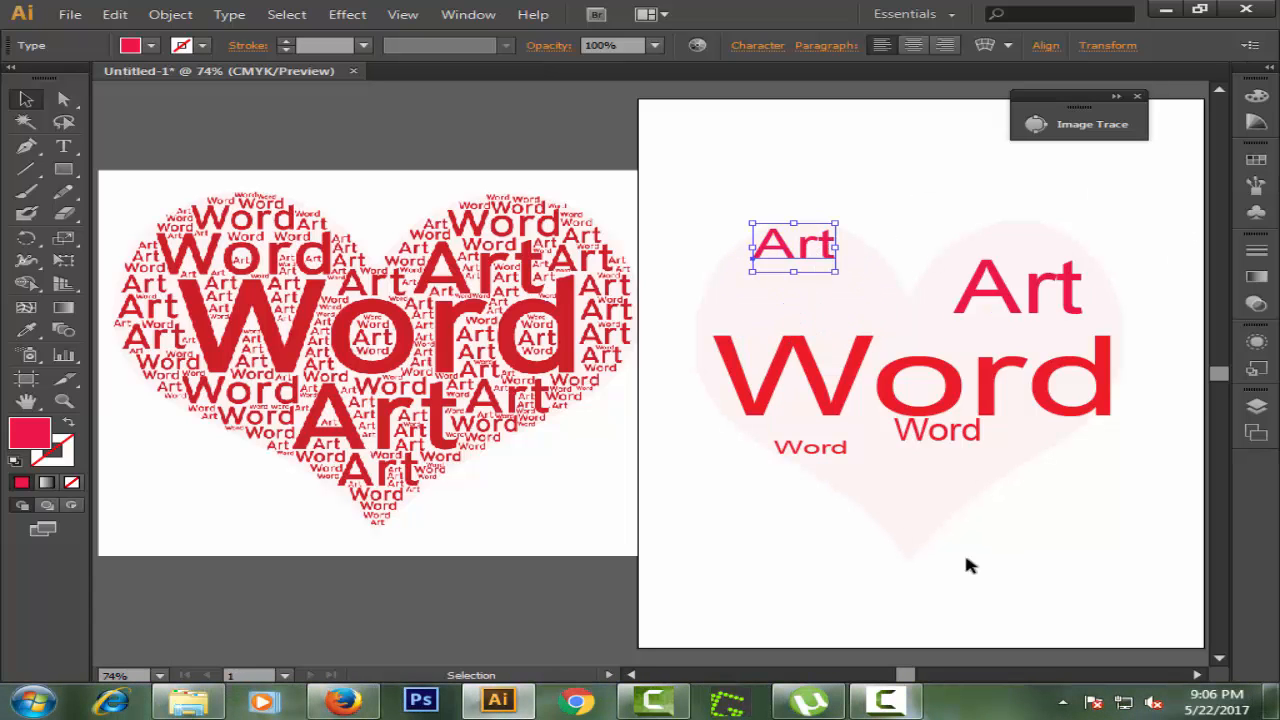
click(1041, 487)
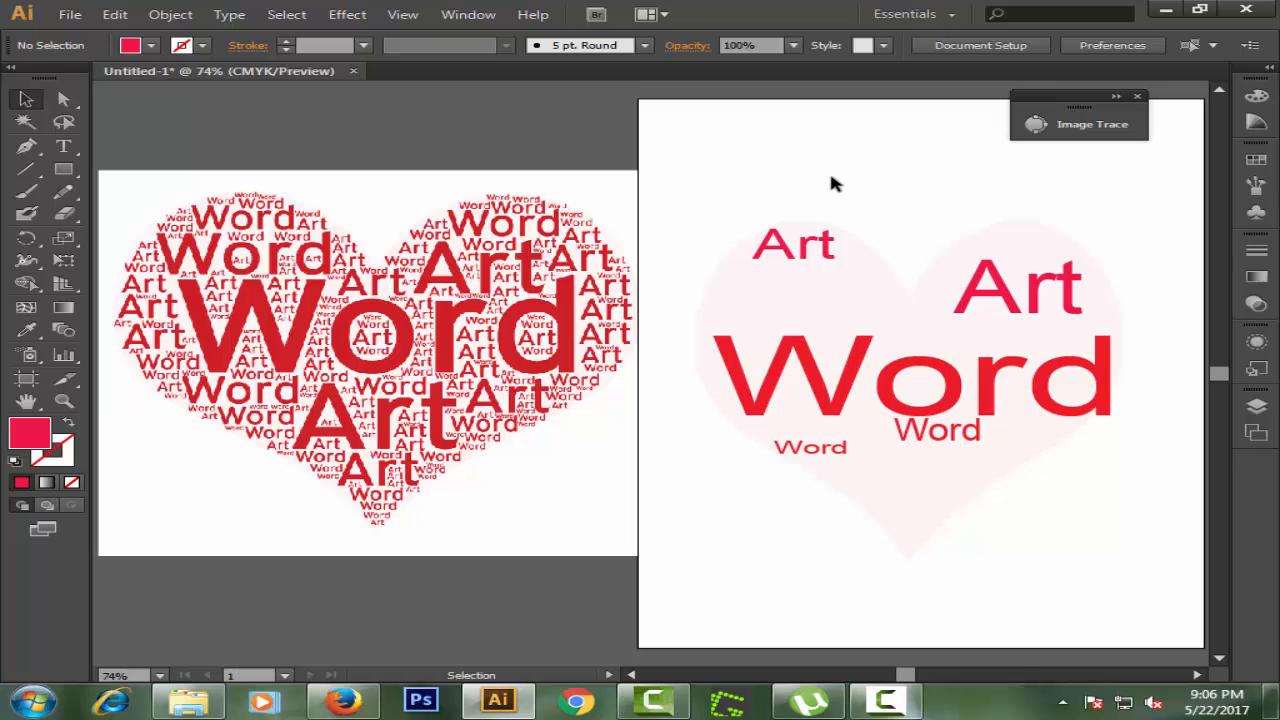
Unlock the Word layer and convert all "Word" and "Art" texts on the heart to outlines.
click(1255, 408)
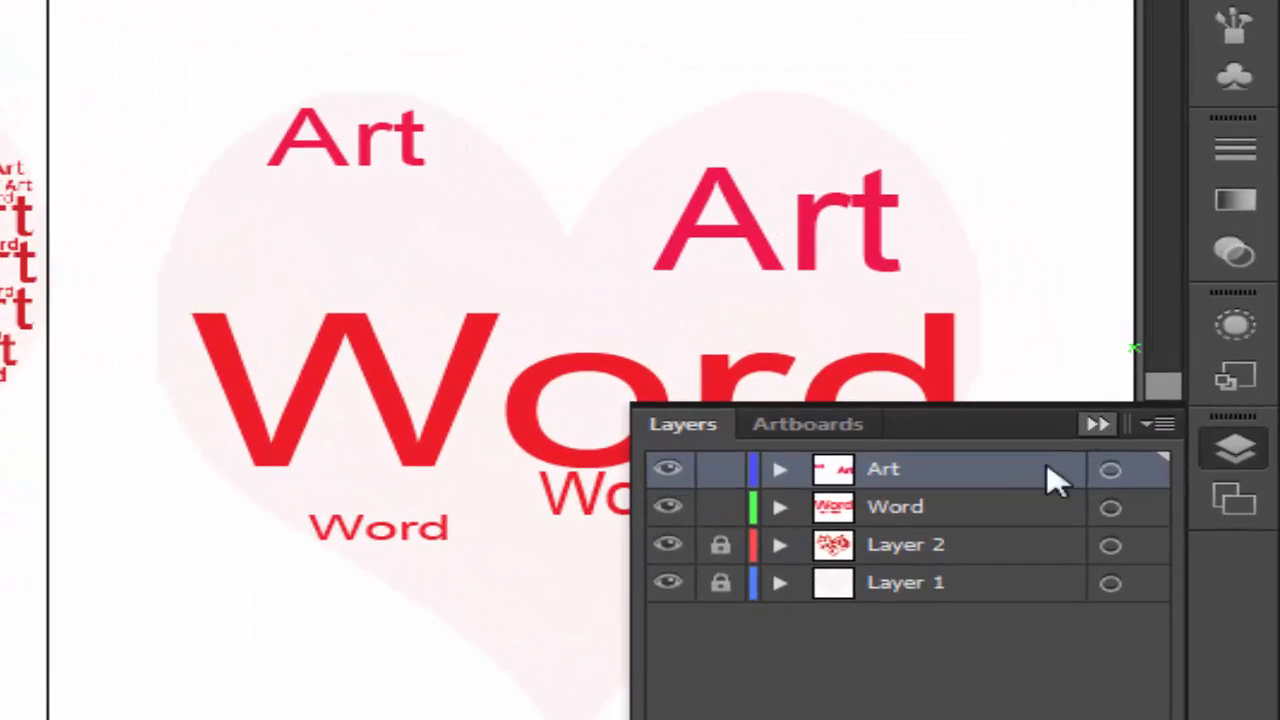
click(1098, 424)
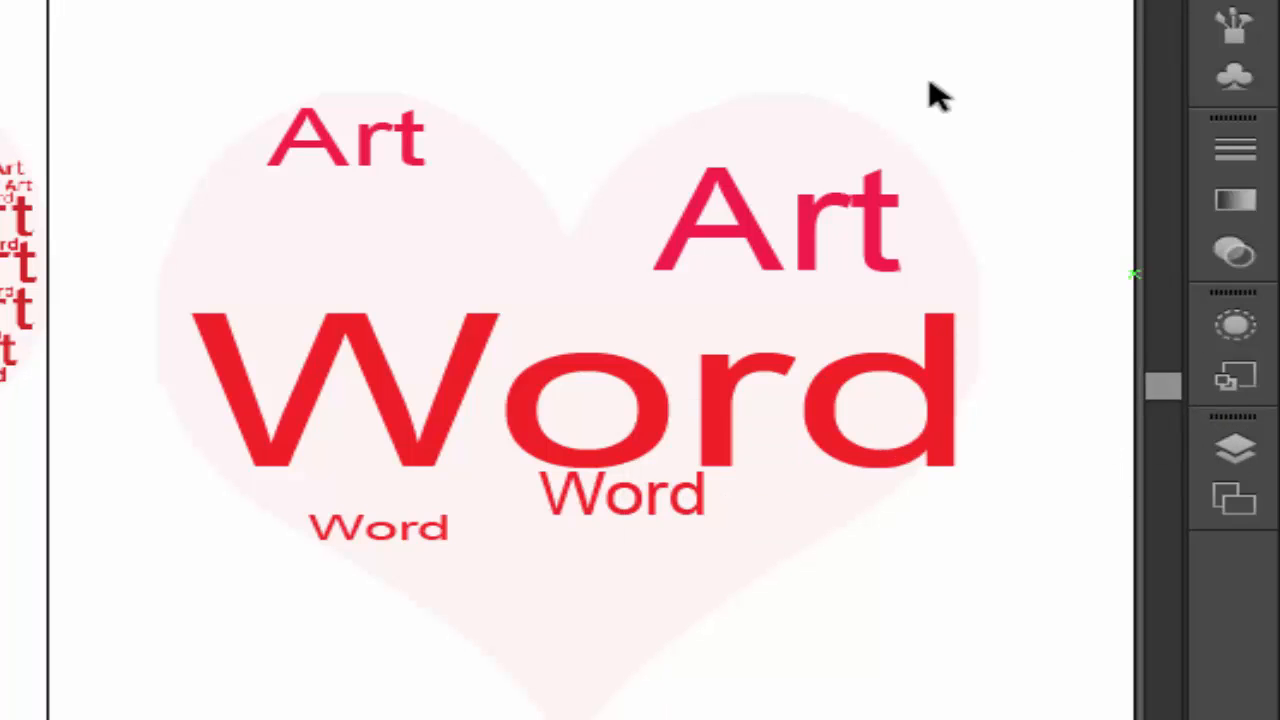
drag(106, 2, 1050, 697)
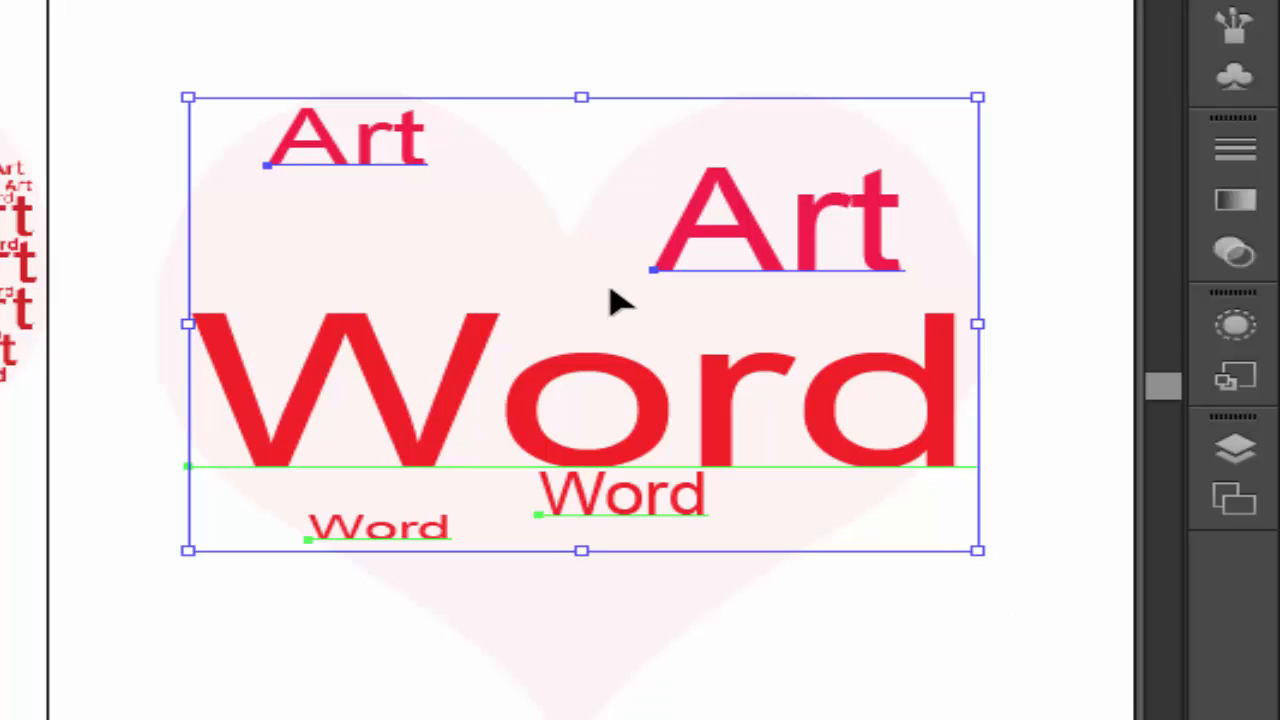
right_click(611, 294)
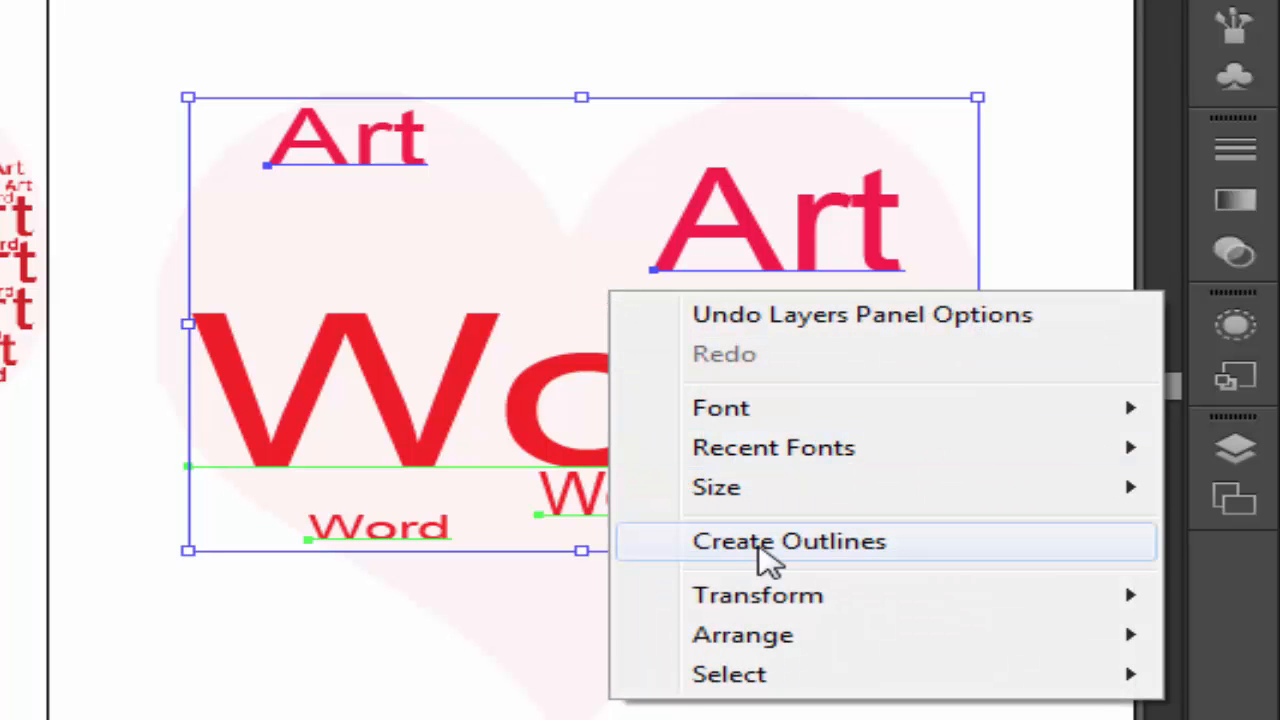
click(772, 560)
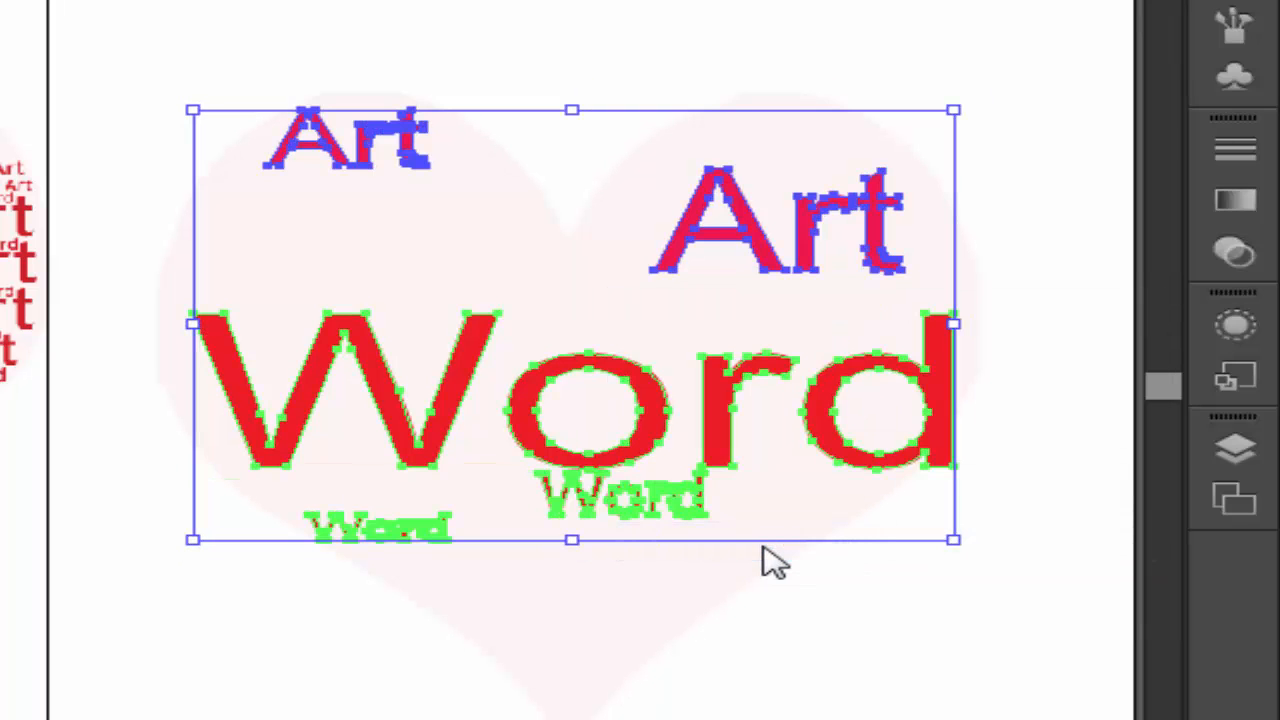
click(838, 680)
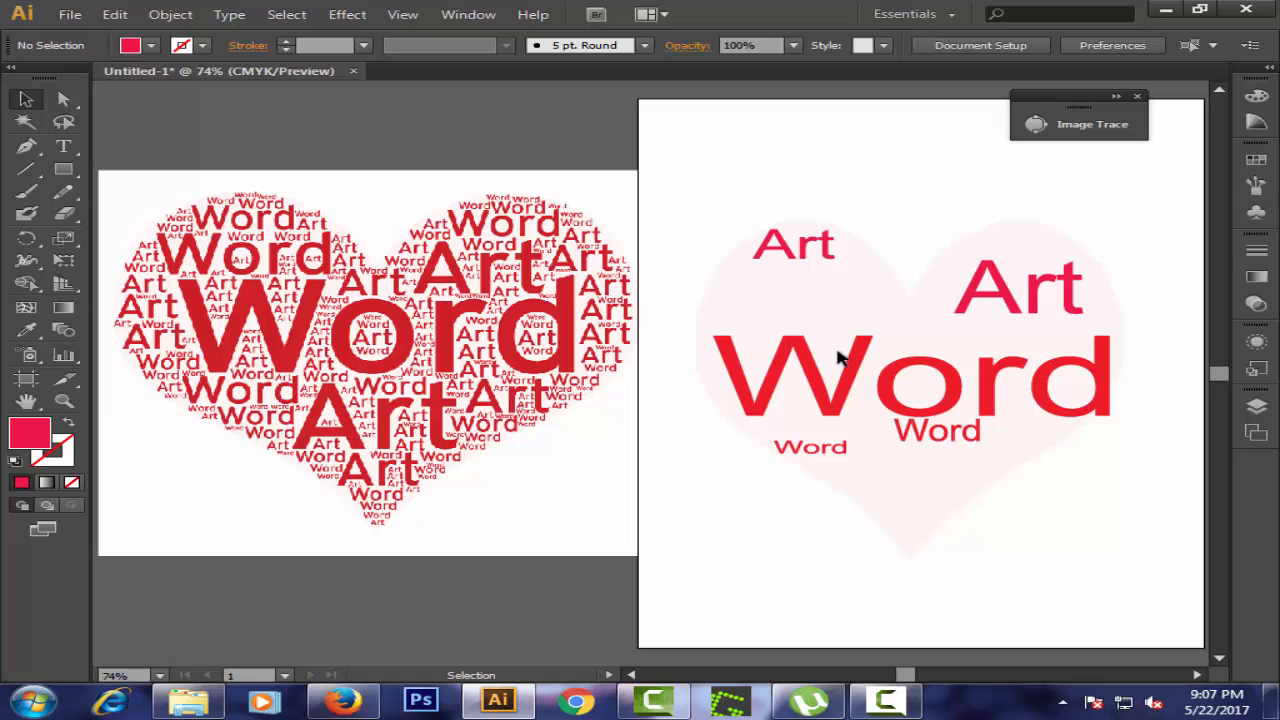
click(72, 15)
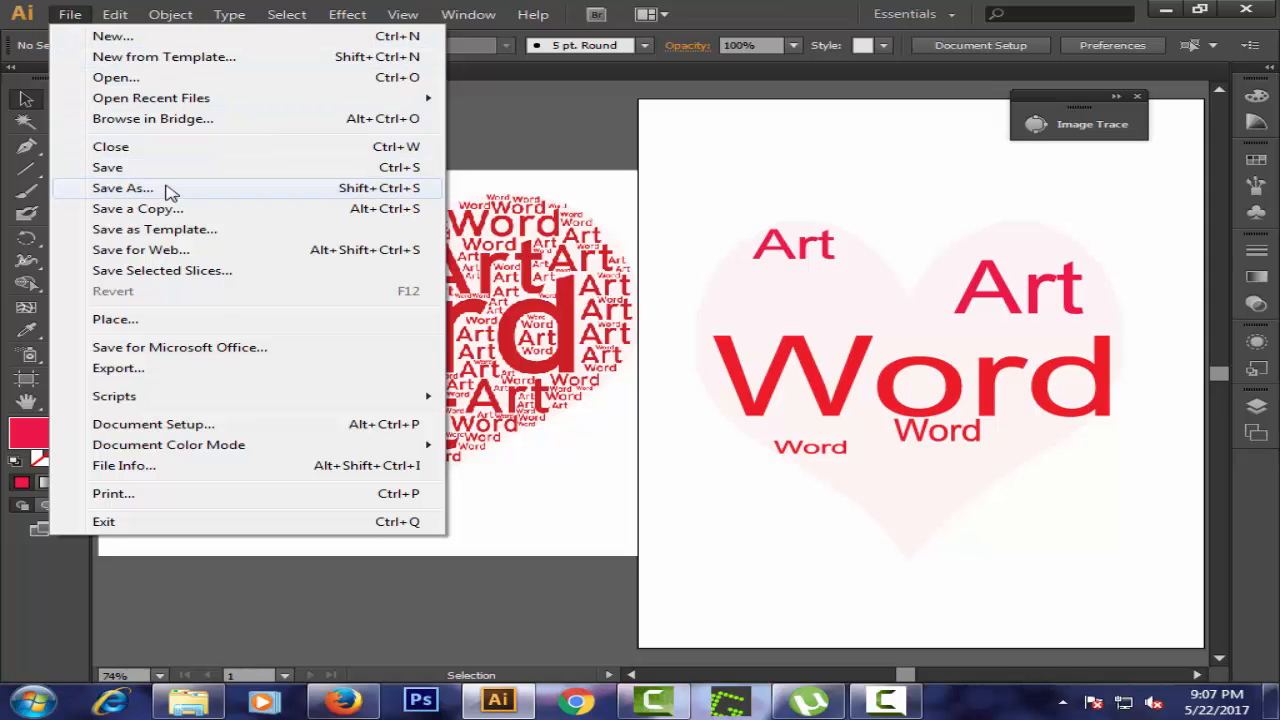
click(122, 188)
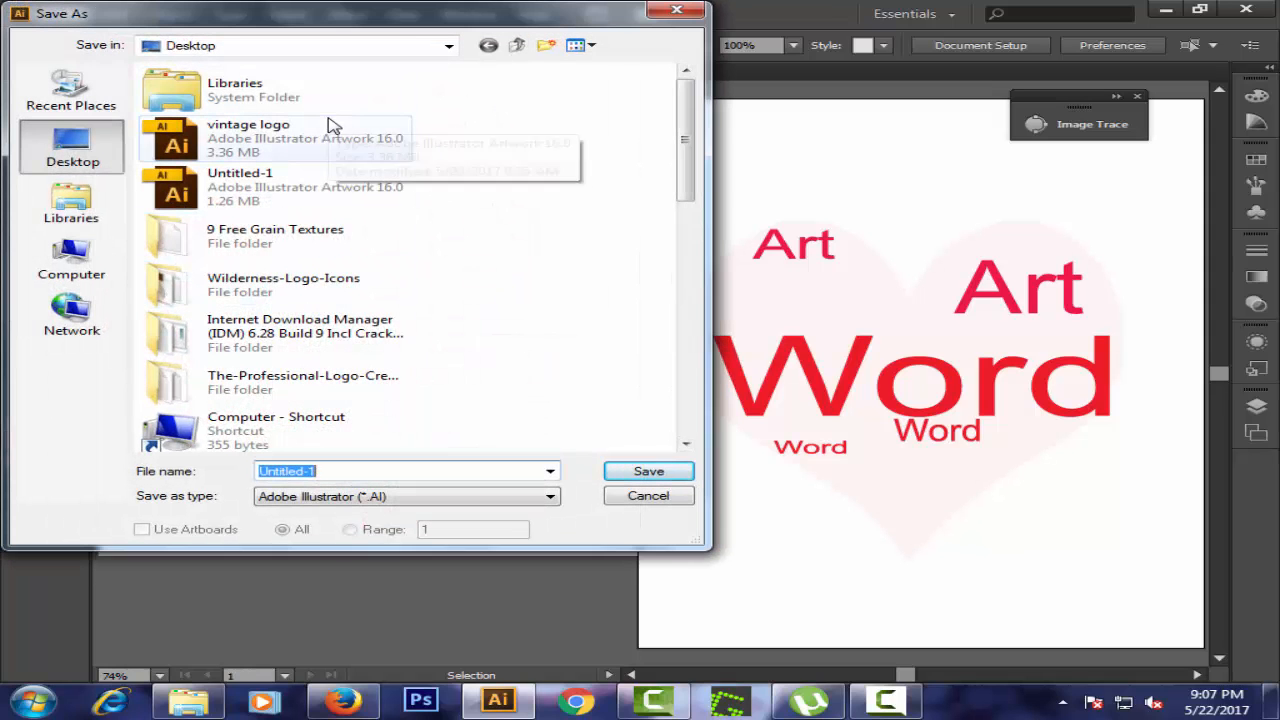
click(680, 496)
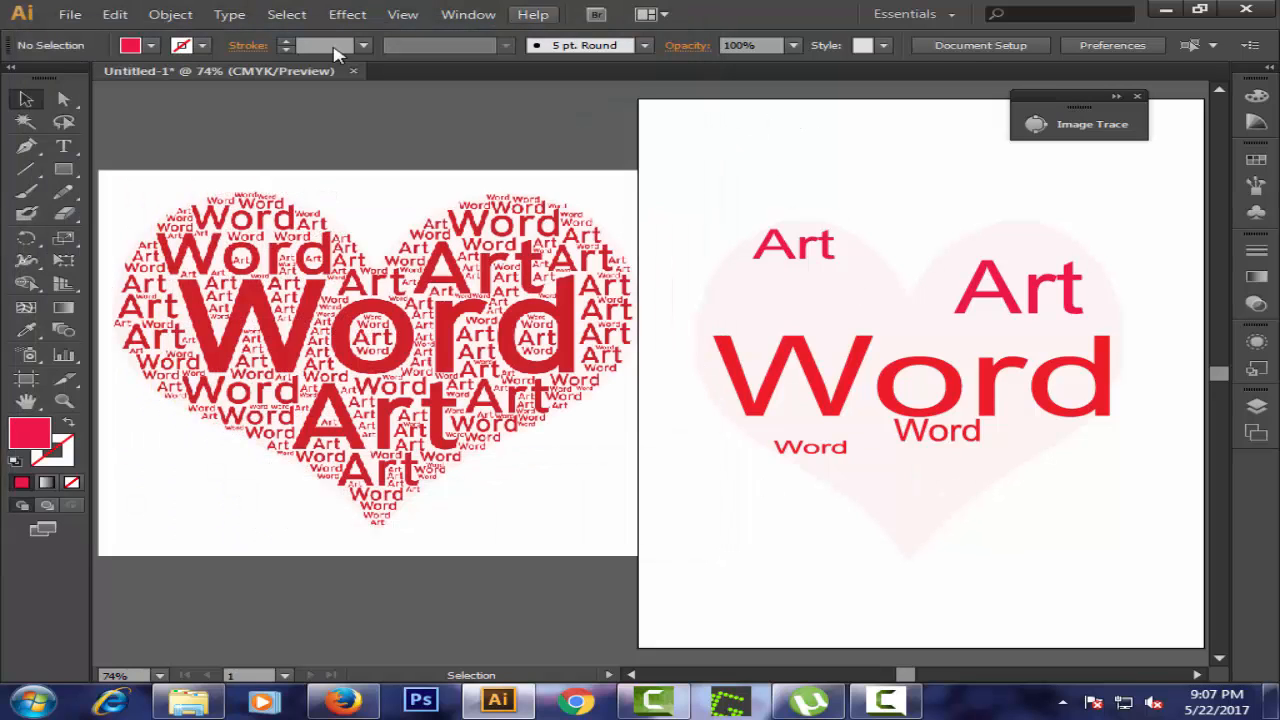
Open the file girl shillhote.eps from the Desktop.
click(70, 14)
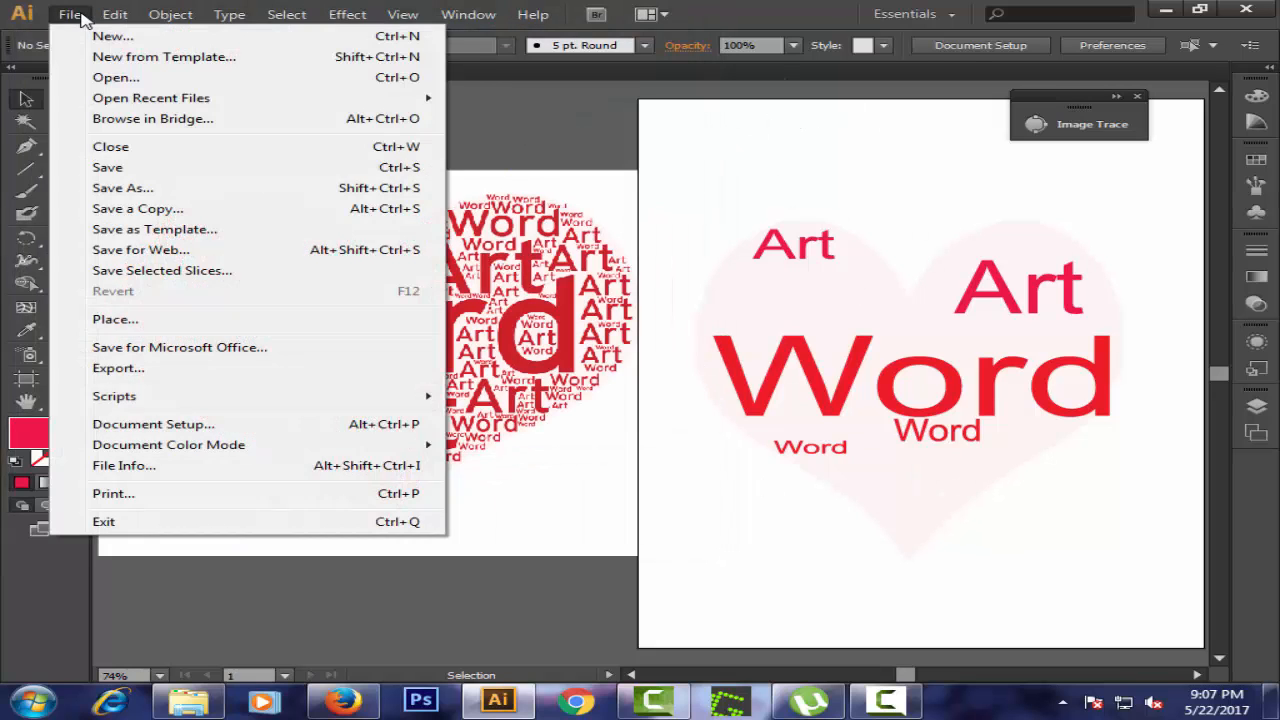
click(105, 76)
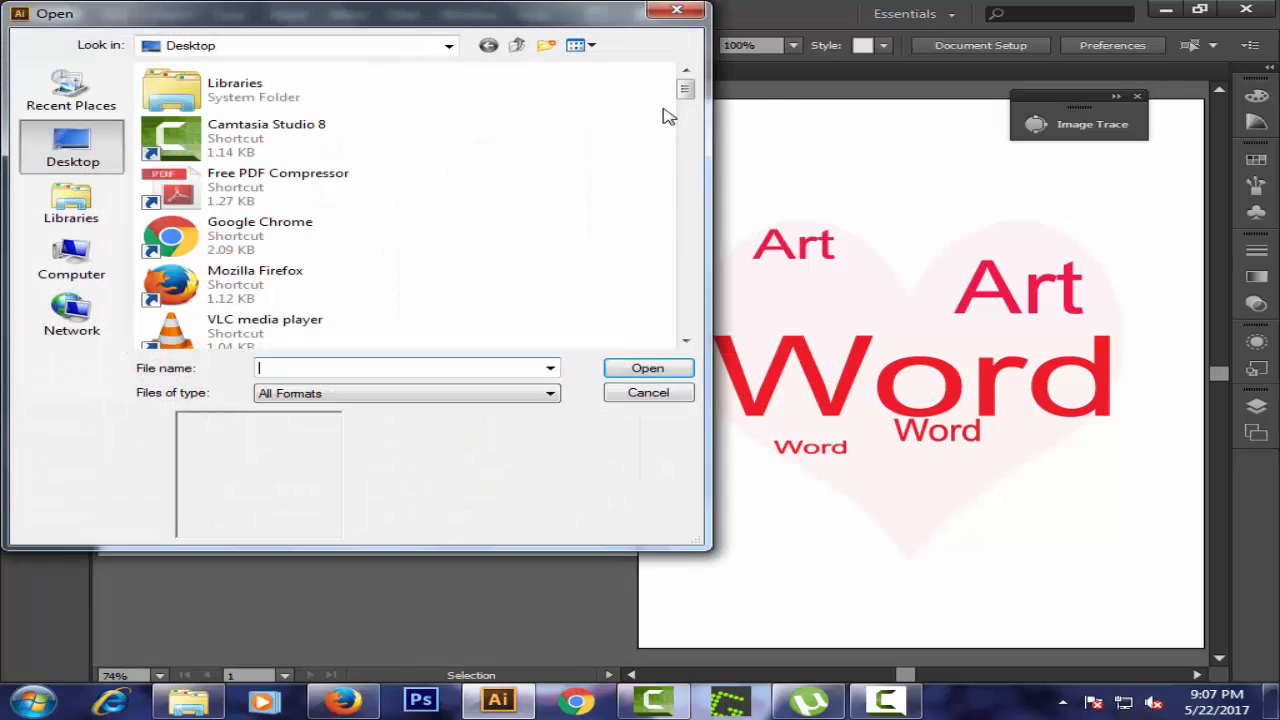
drag(686, 94, 690, 167)
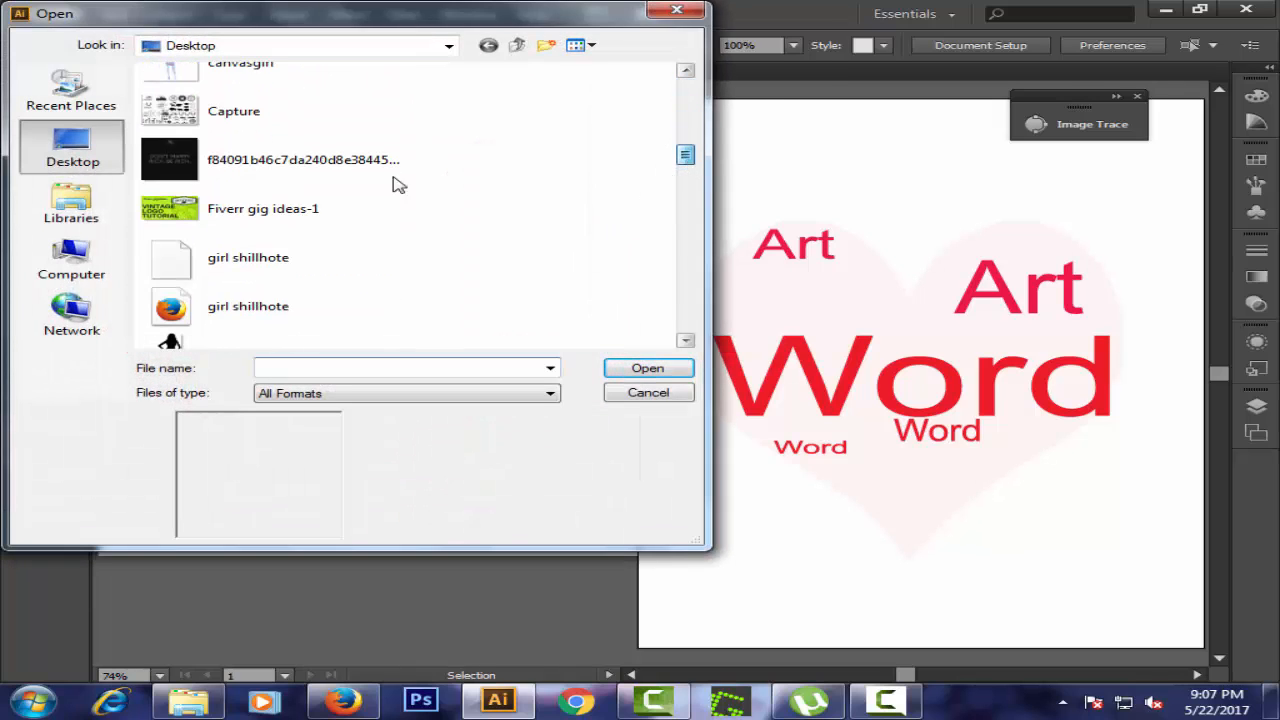
click(292, 262)
click(648, 368)
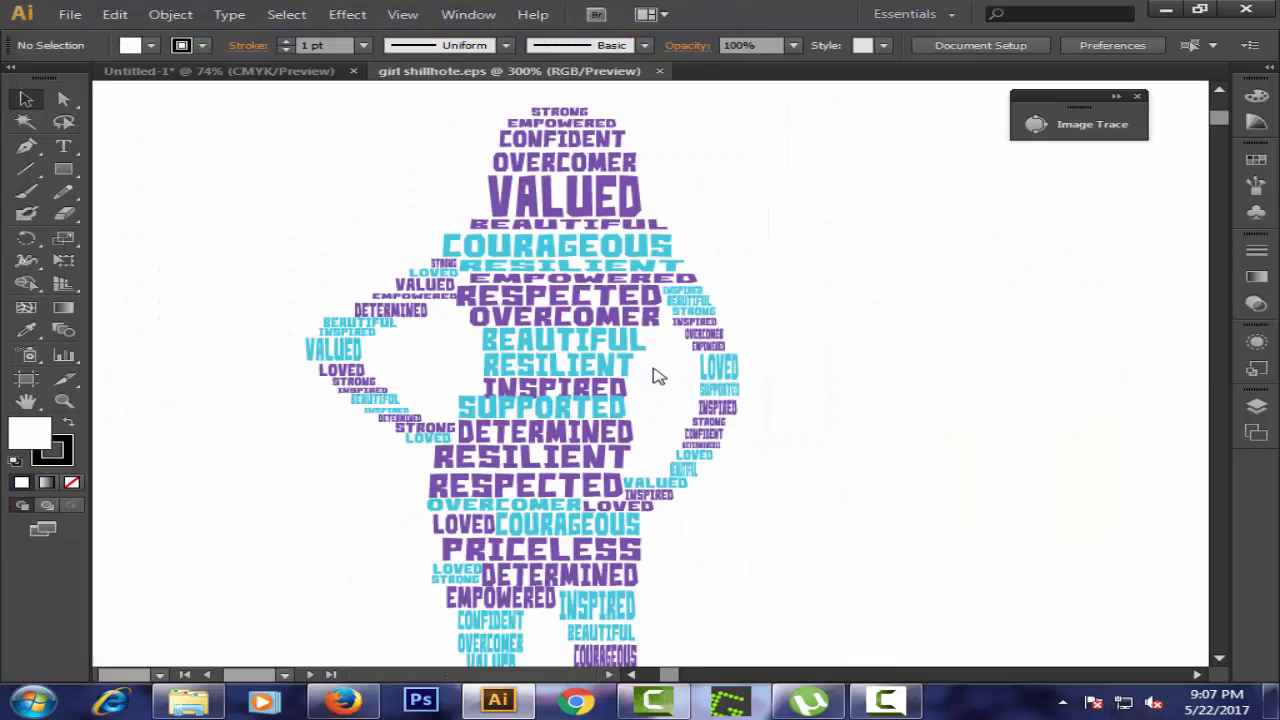
Examine the woman-shaped word art from head to feet at 200% zoom.
scroll(1049, 422, down, 2)
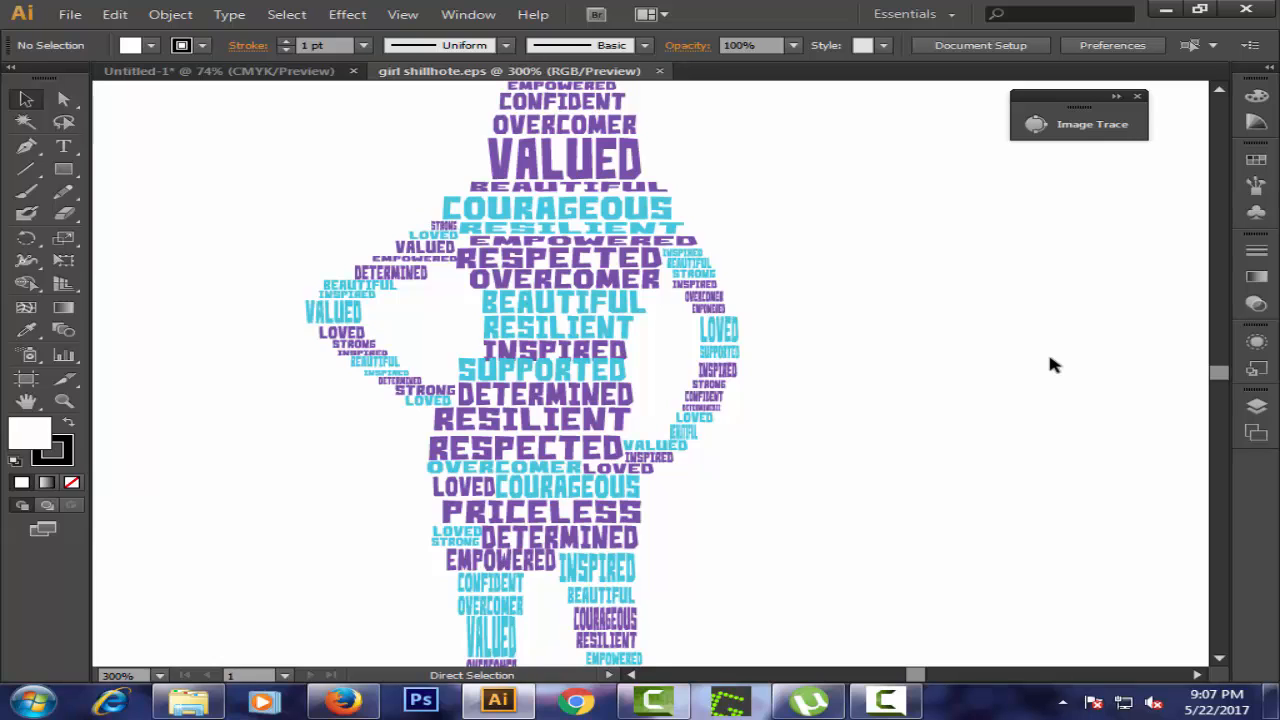
key(ctrl+minus)
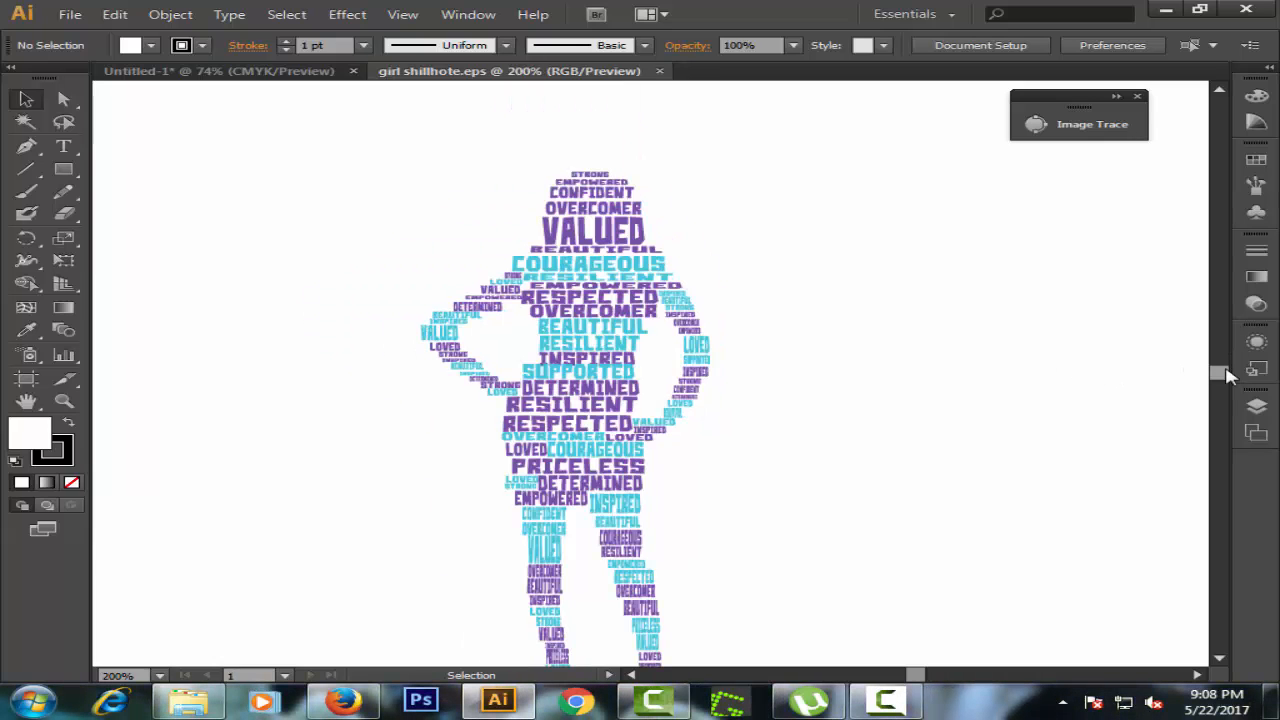
drag(1227, 372, 1221, 380)
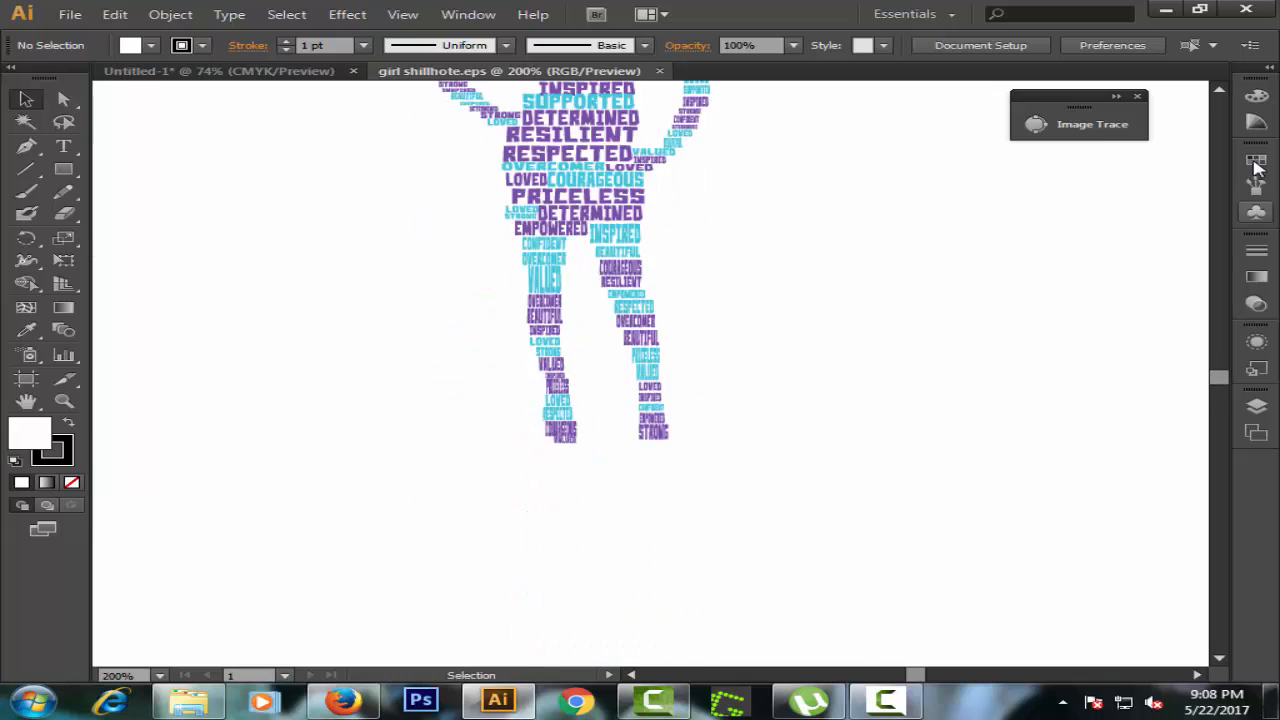
click(1220, 90)
click(1219, 90)
click(1219, 90)
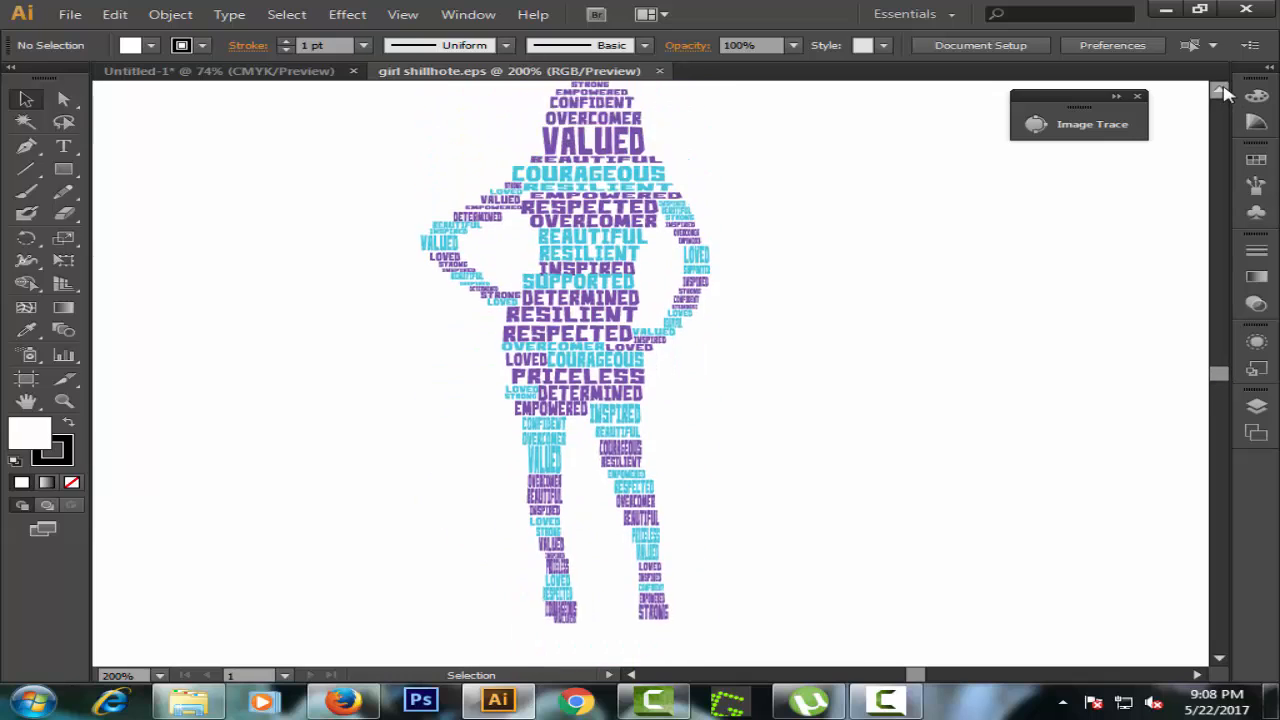
click(1219, 90)
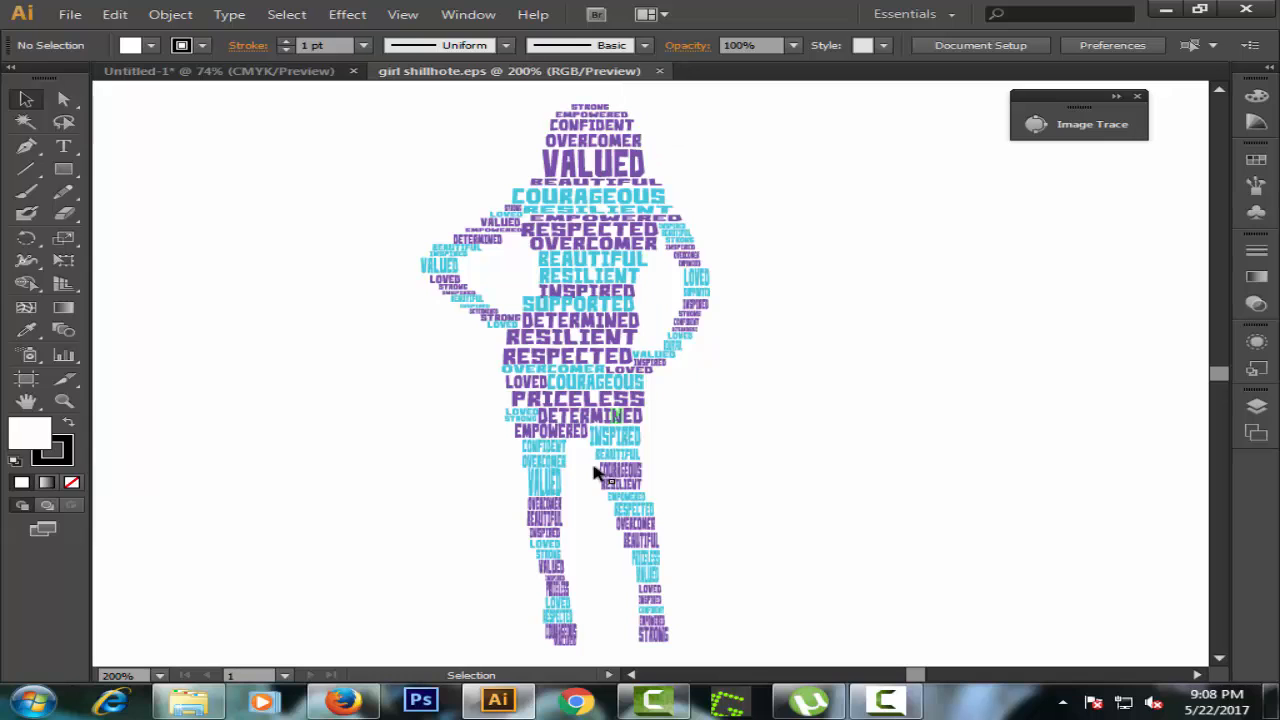
Check the heart word art on the wordart.com page in Firefox and return to the Untitled-1 document in Illustrator.
click(343, 702)
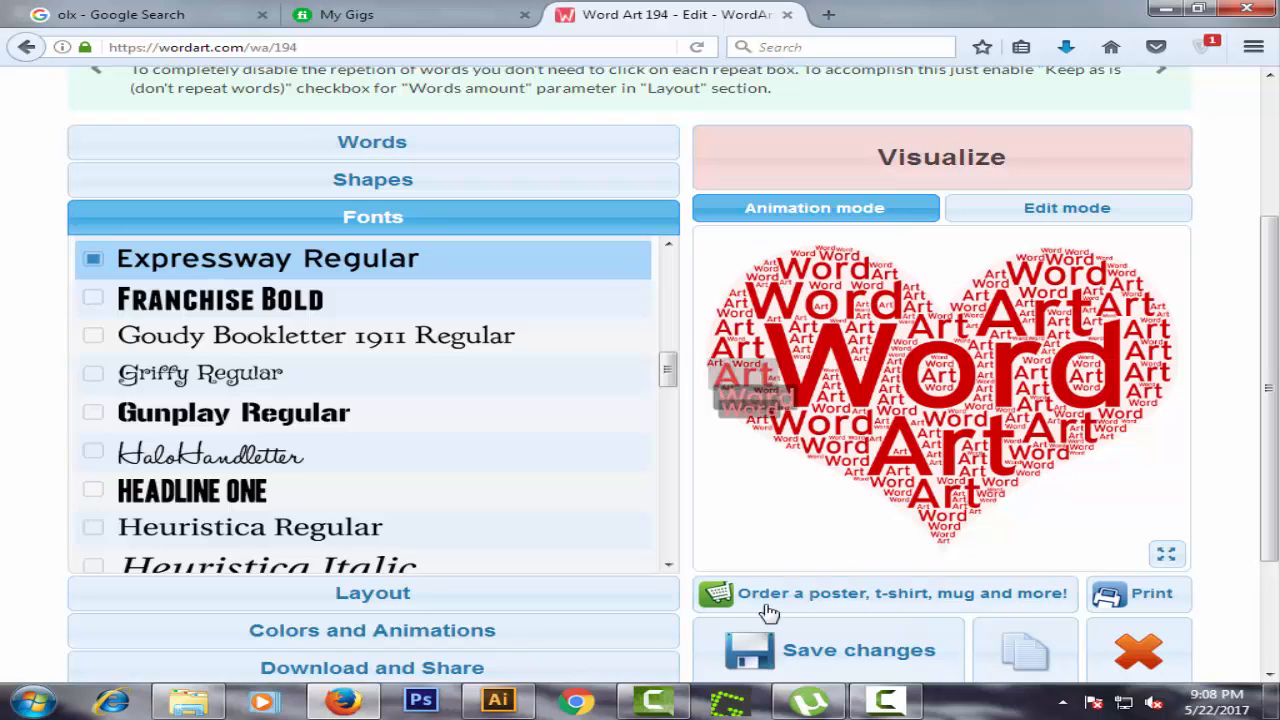
click(518, 703)
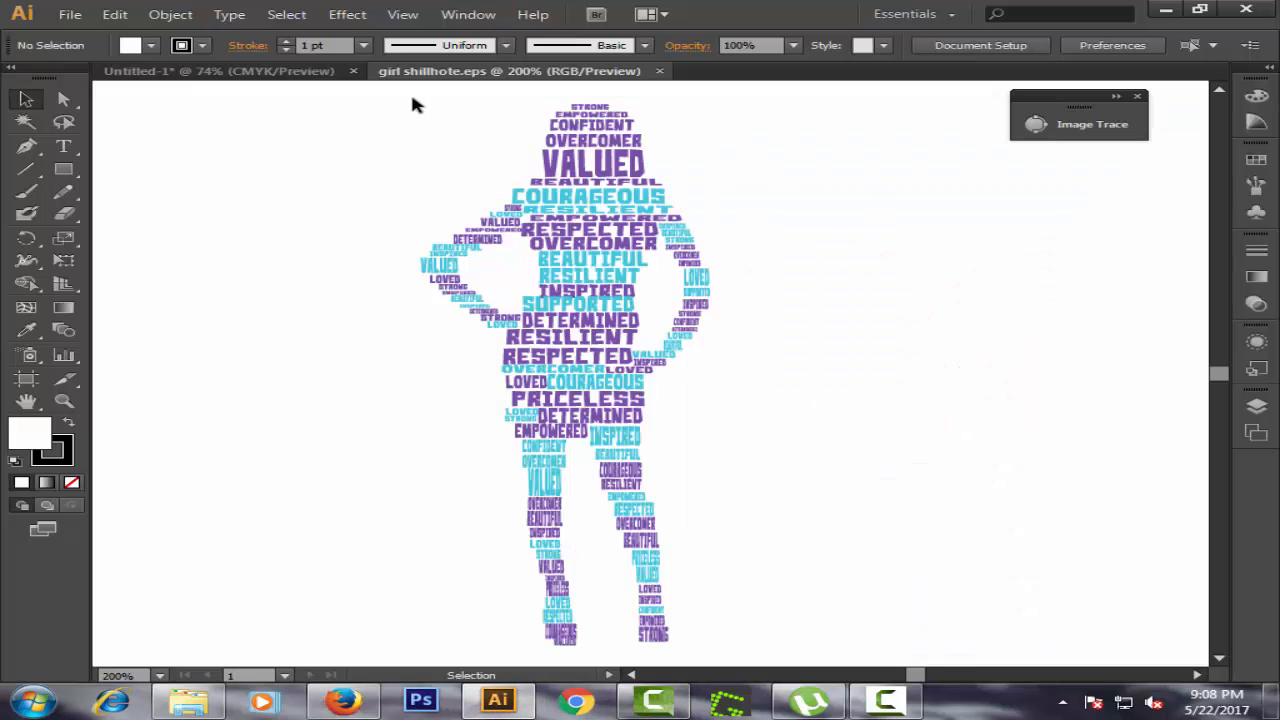
click(276, 76)
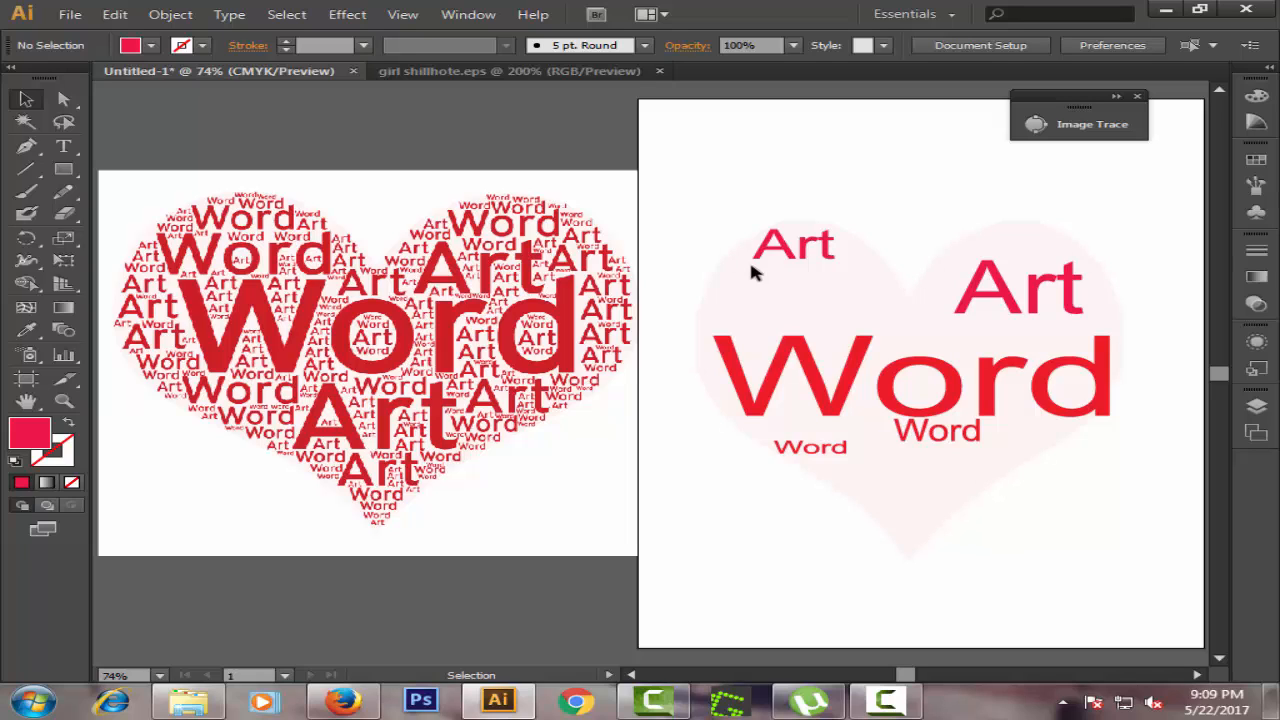
Hide Layer 1 and Layer 2 to preview the text alone, and restore the visibility of both layers.
click(1256, 405)
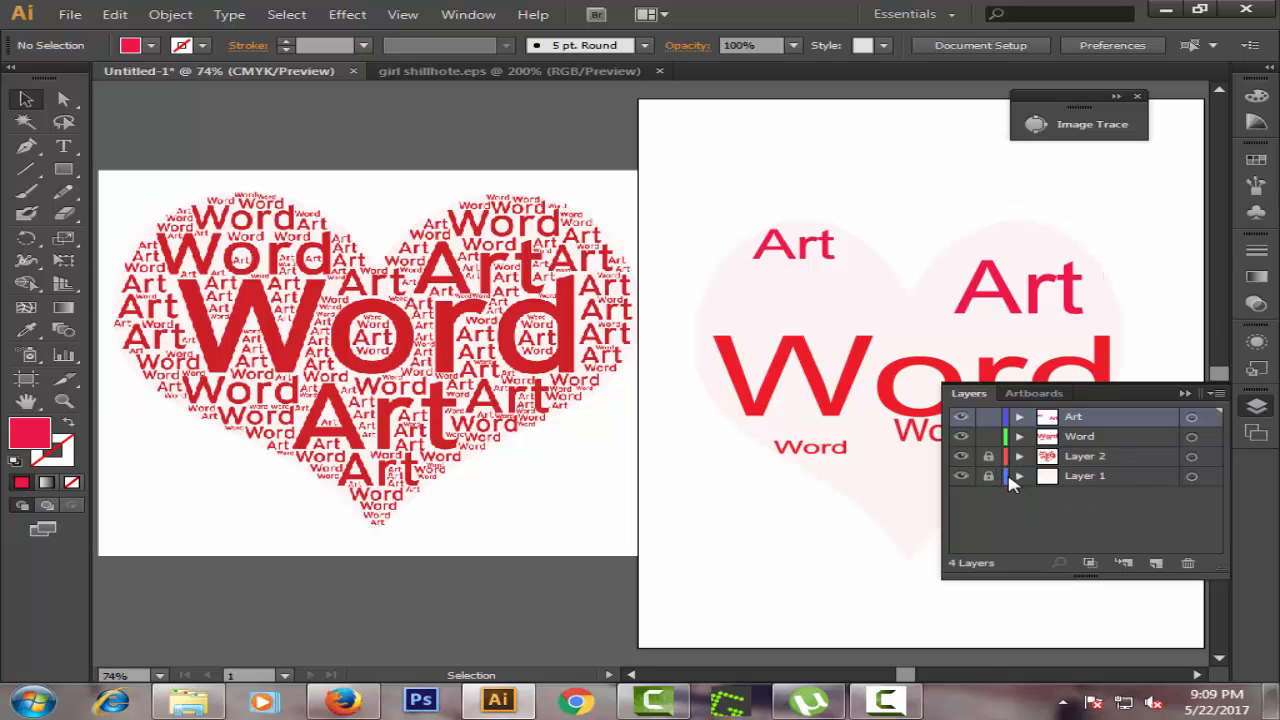
click(962, 477)
click(962, 457)
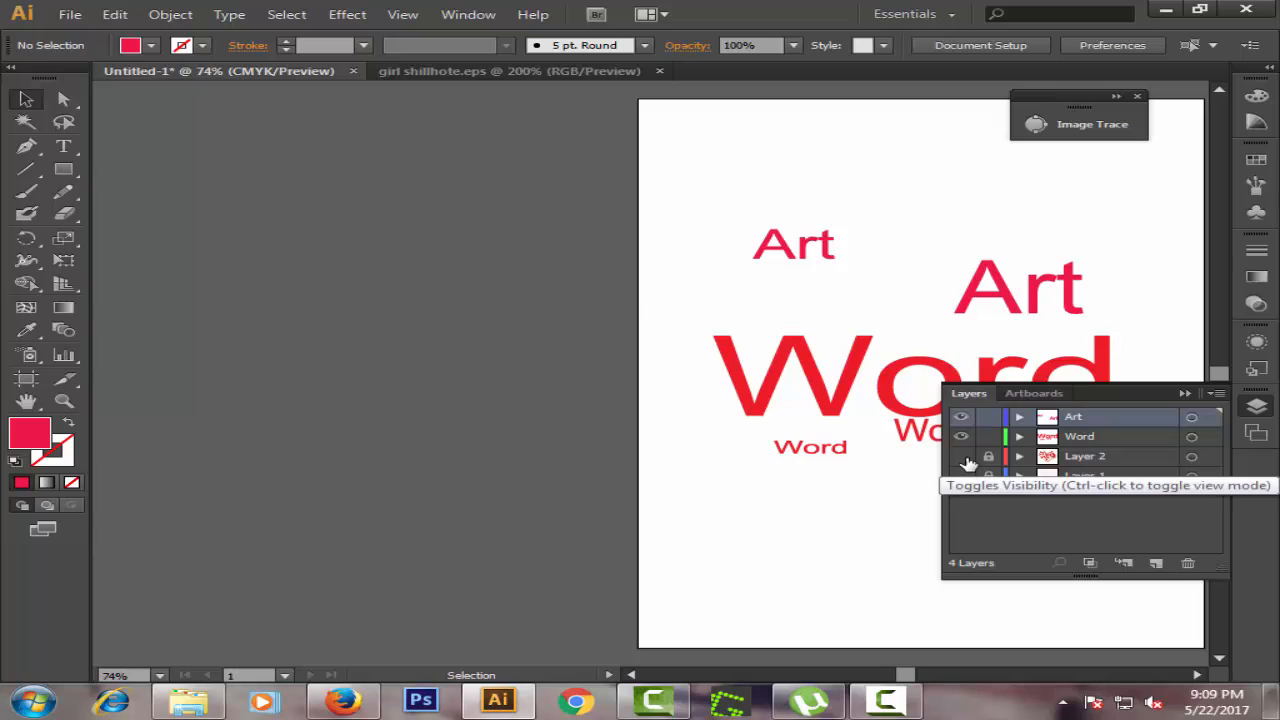
click(963, 457)
click(962, 477)
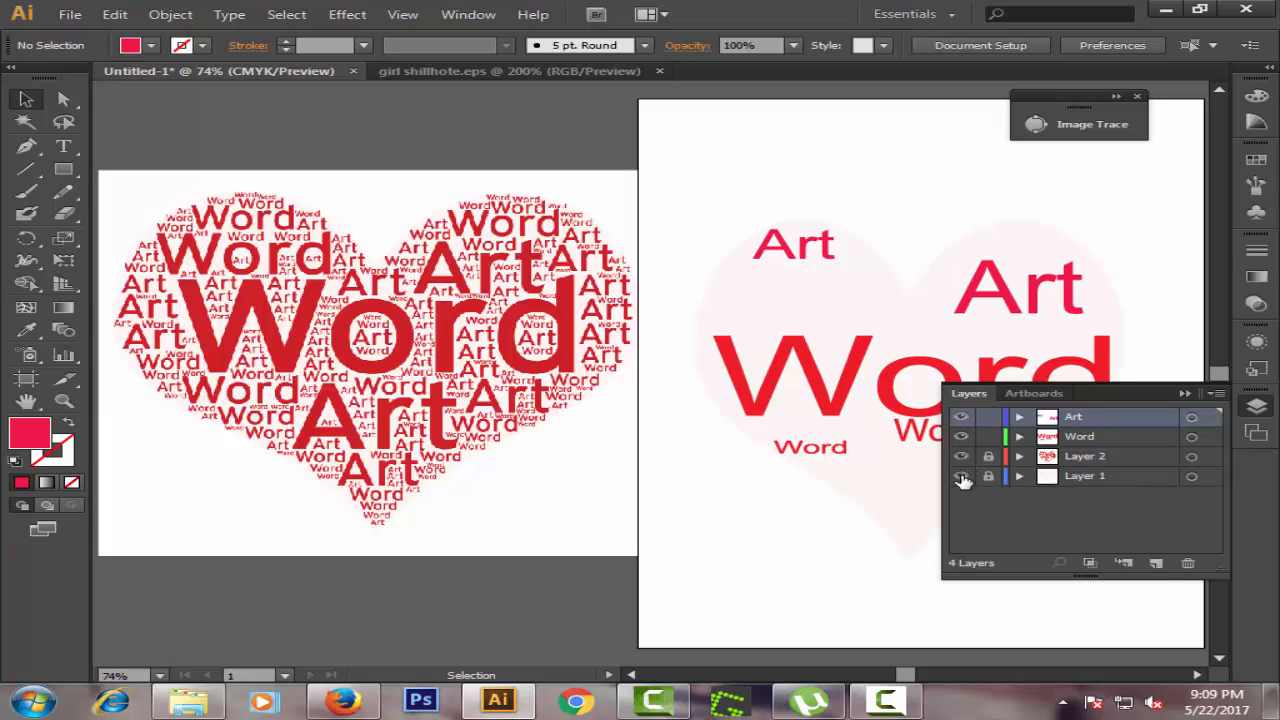
Switch to the wordart.com page in Firefox and view the layout options of the heart word art.
click(1184, 394)
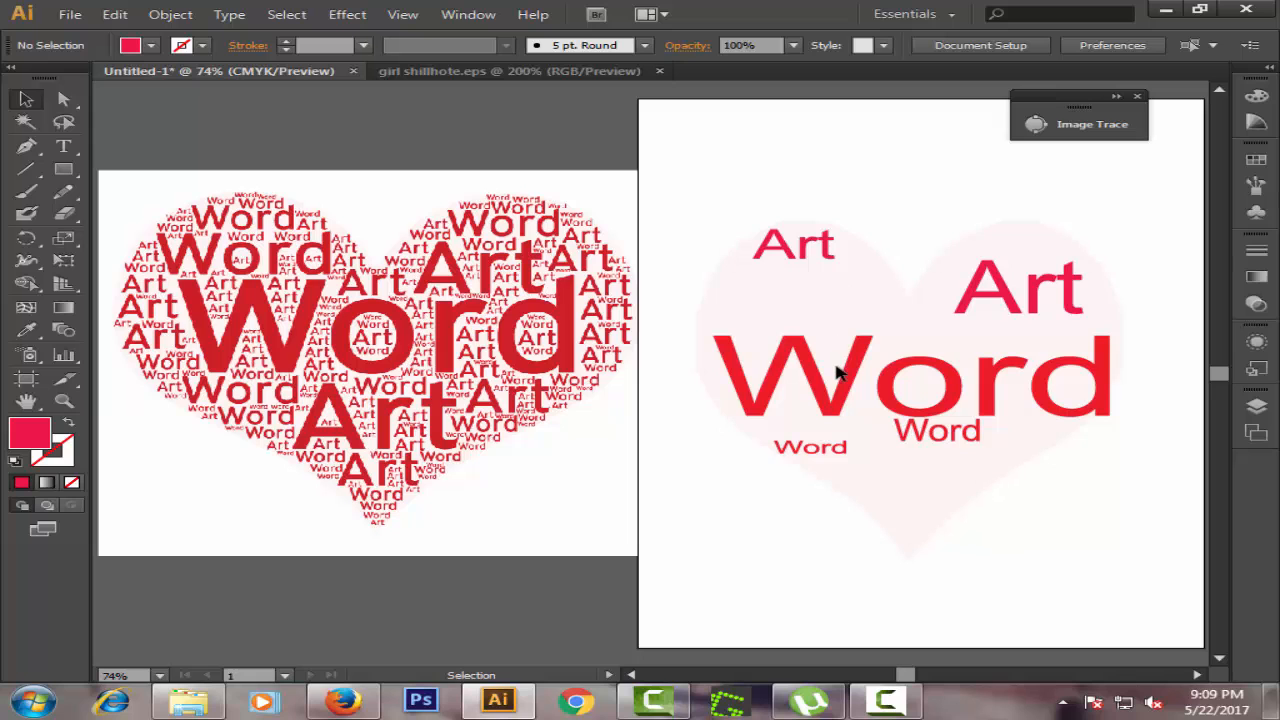
click(343, 702)
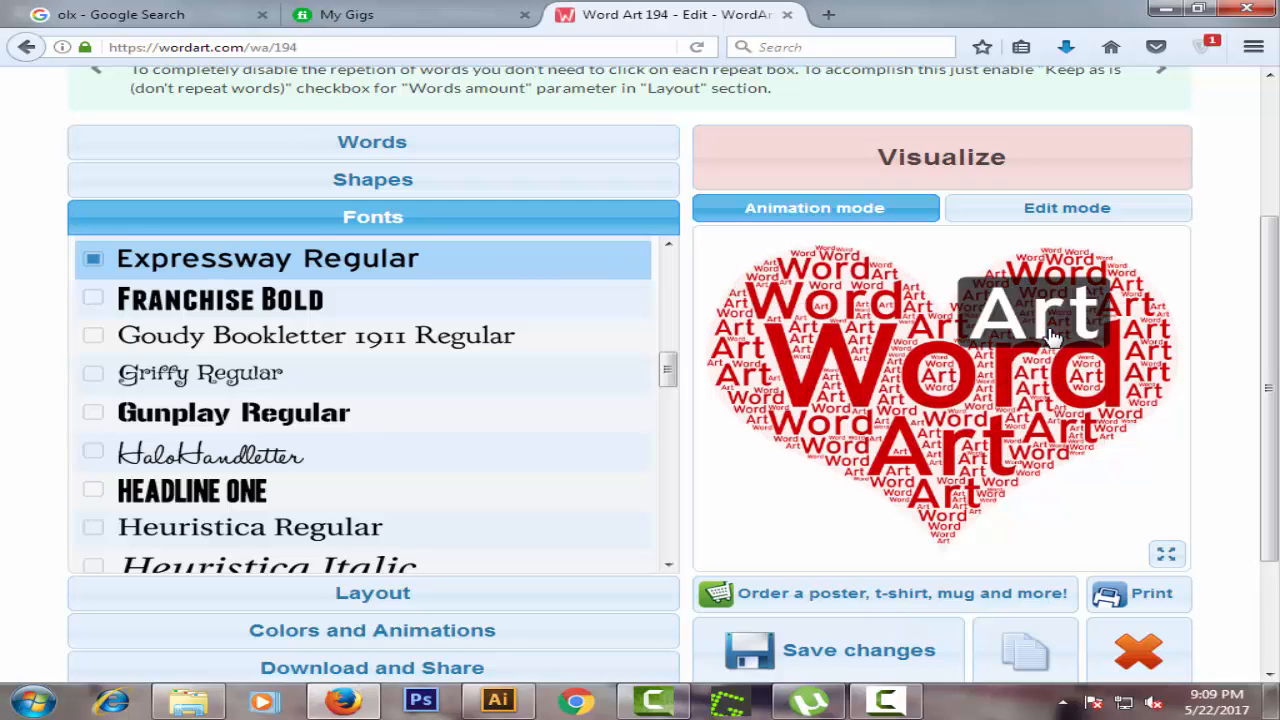
click(420, 600)
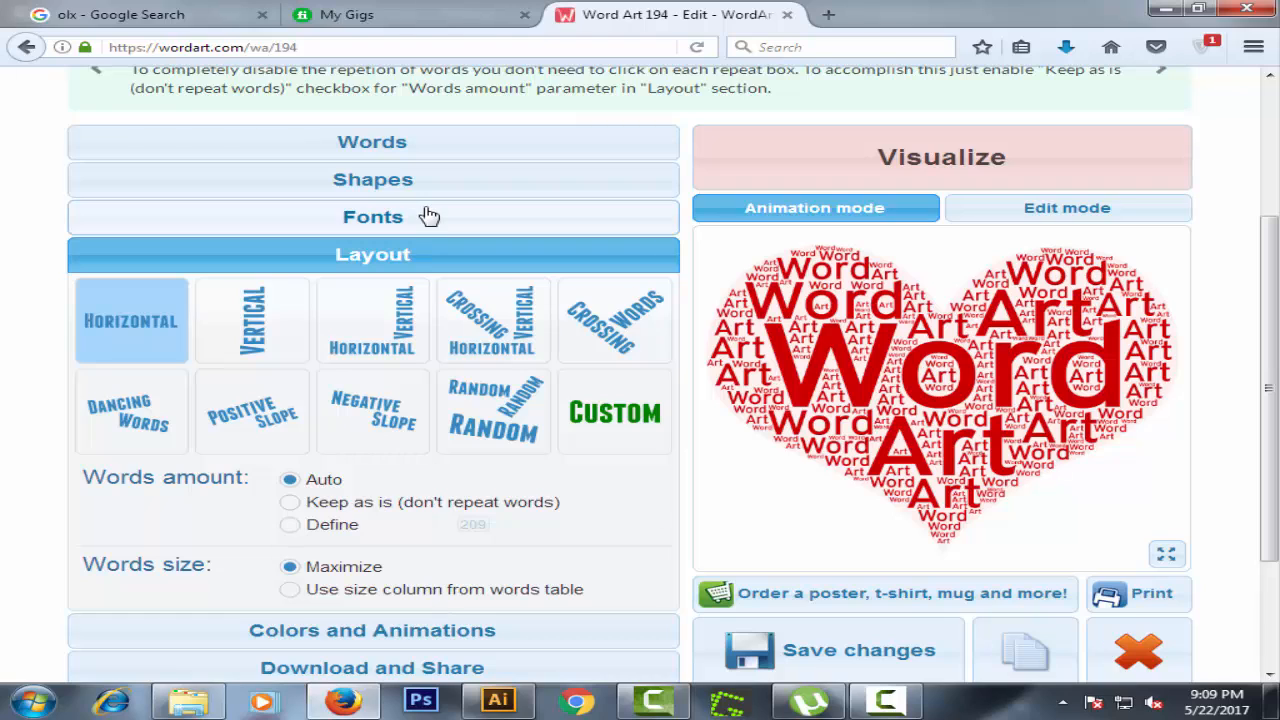
Try a shape transparency of 0 for the heart in the colour and animation settings, and set it to 0.32.
click(409, 630)
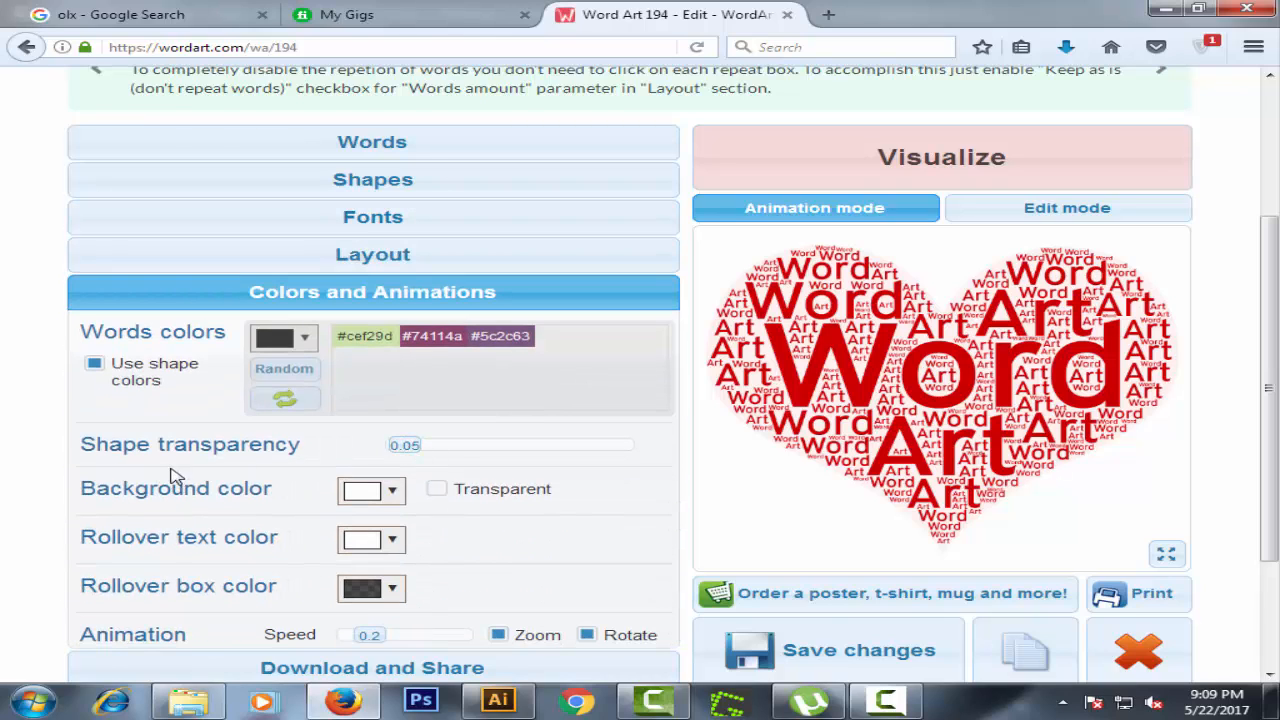
drag(405, 447, 337, 449)
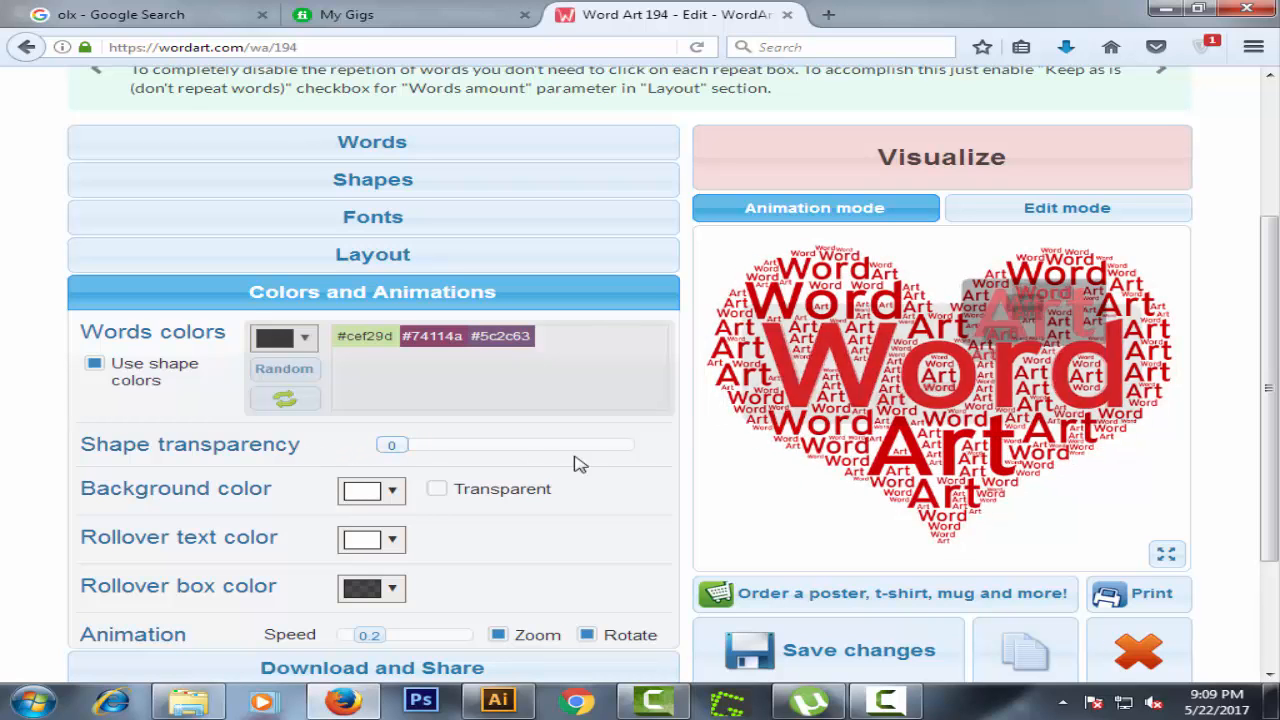
drag(389, 447, 471, 446)
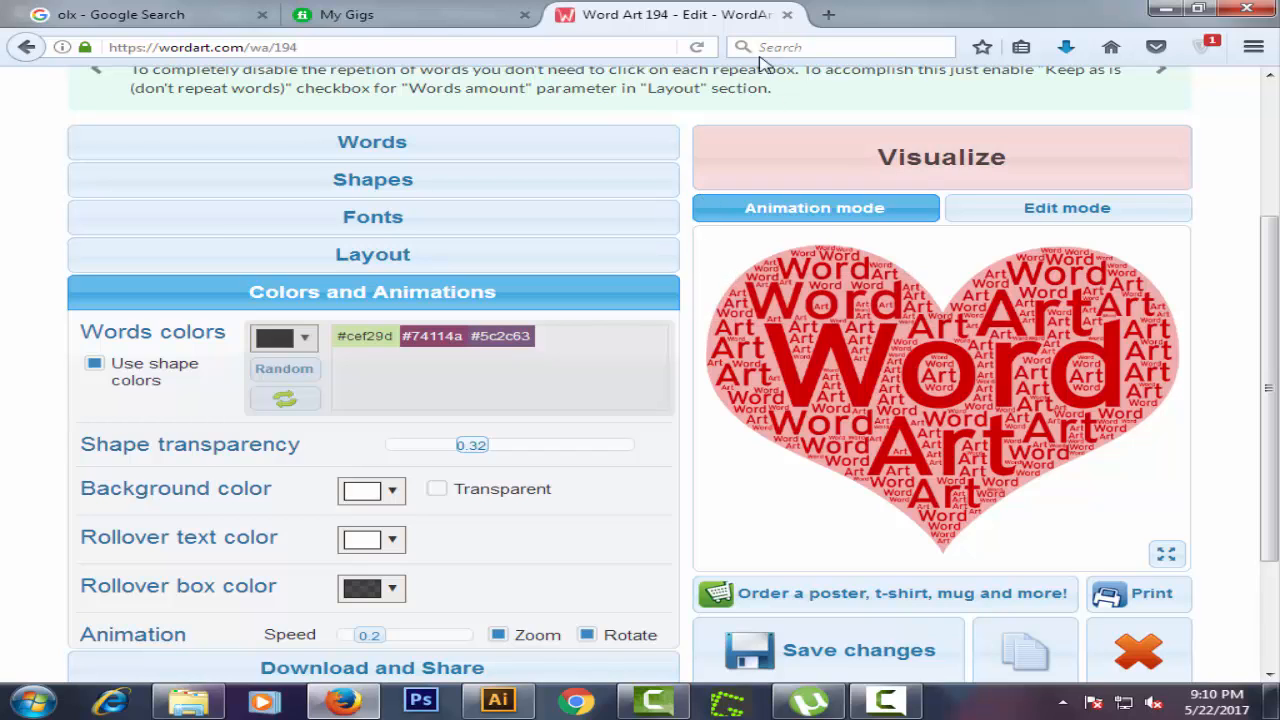
Look at the gig list on the Fiverr page and return to the heart word art on wordart.com.
click(371, 10)
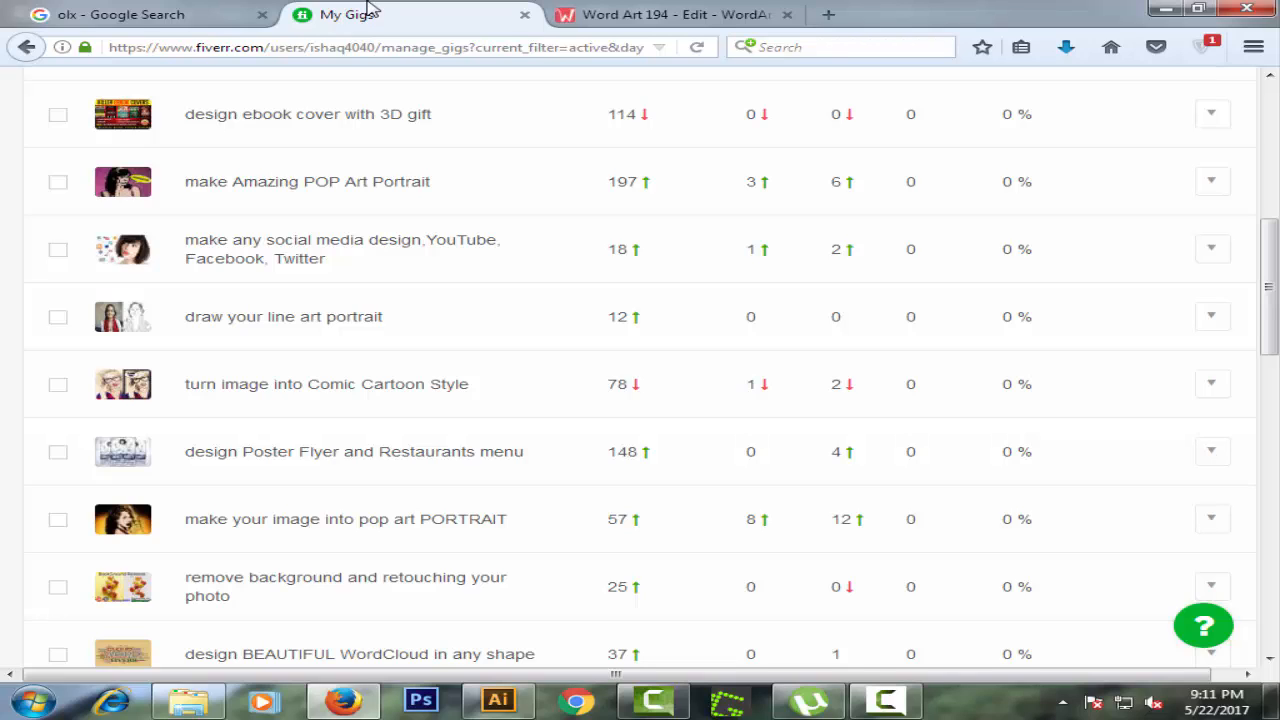
click(632, 12)
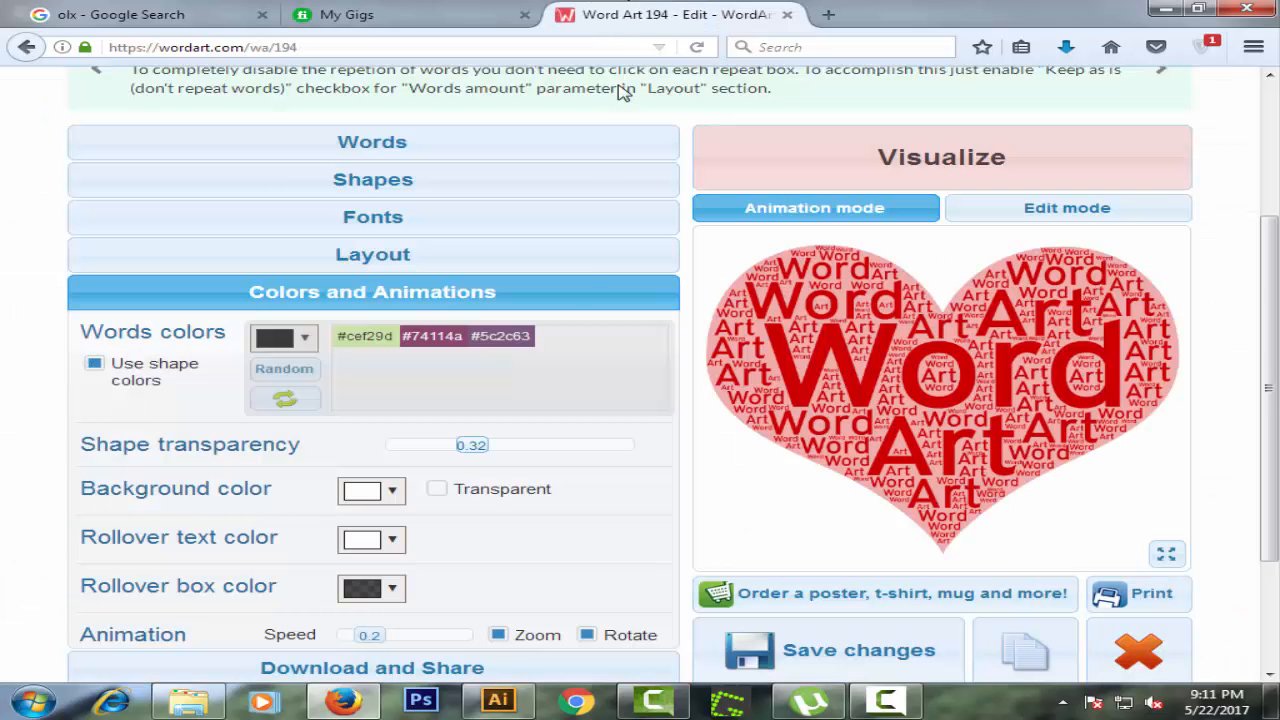